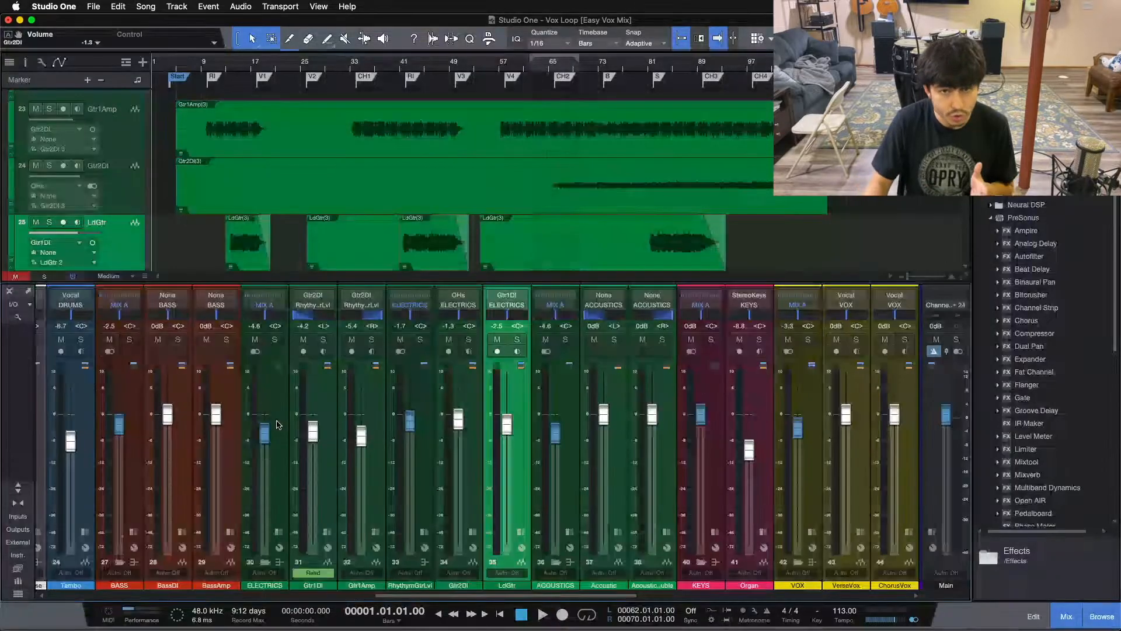
pyautogui.click(277, 425)
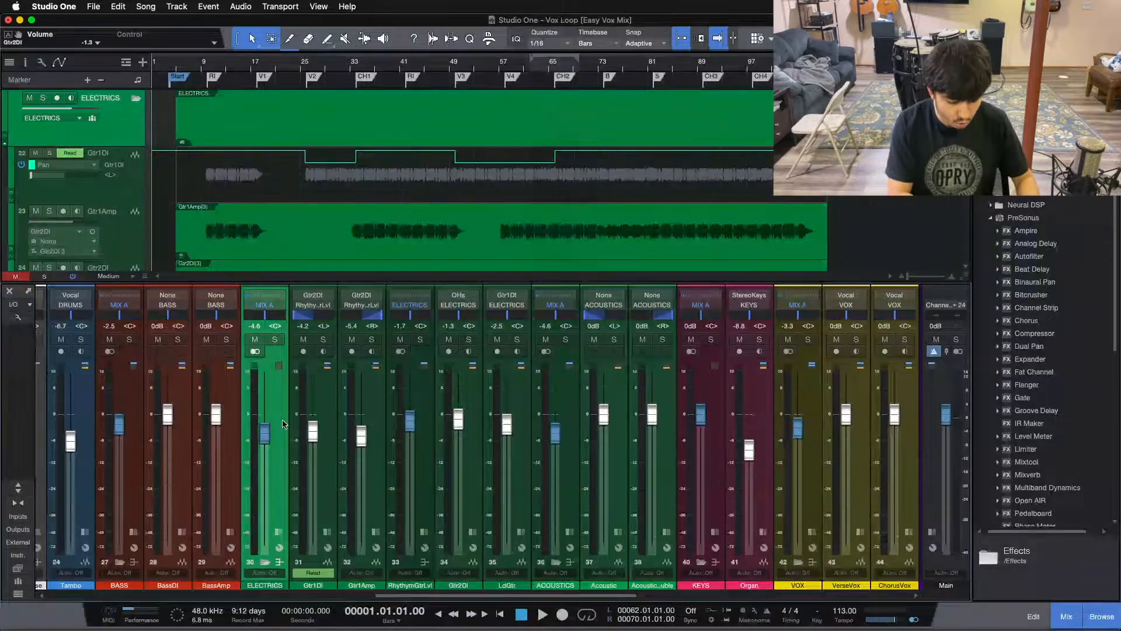
pyautogui.hotkey('shift', 'n')
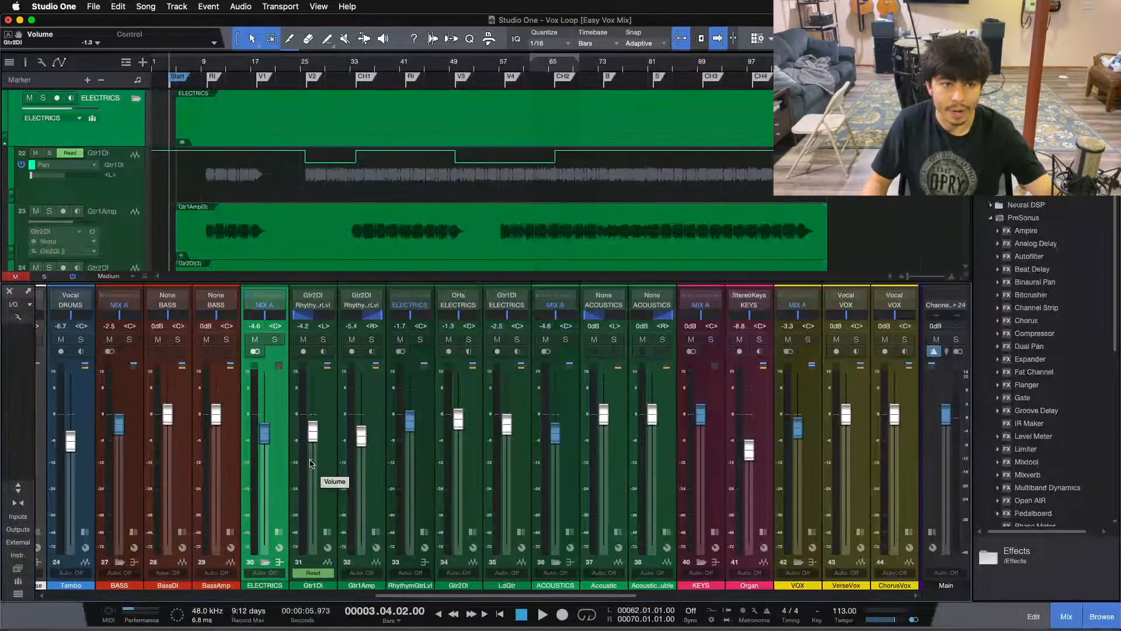
pyautogui.click(329, 435)
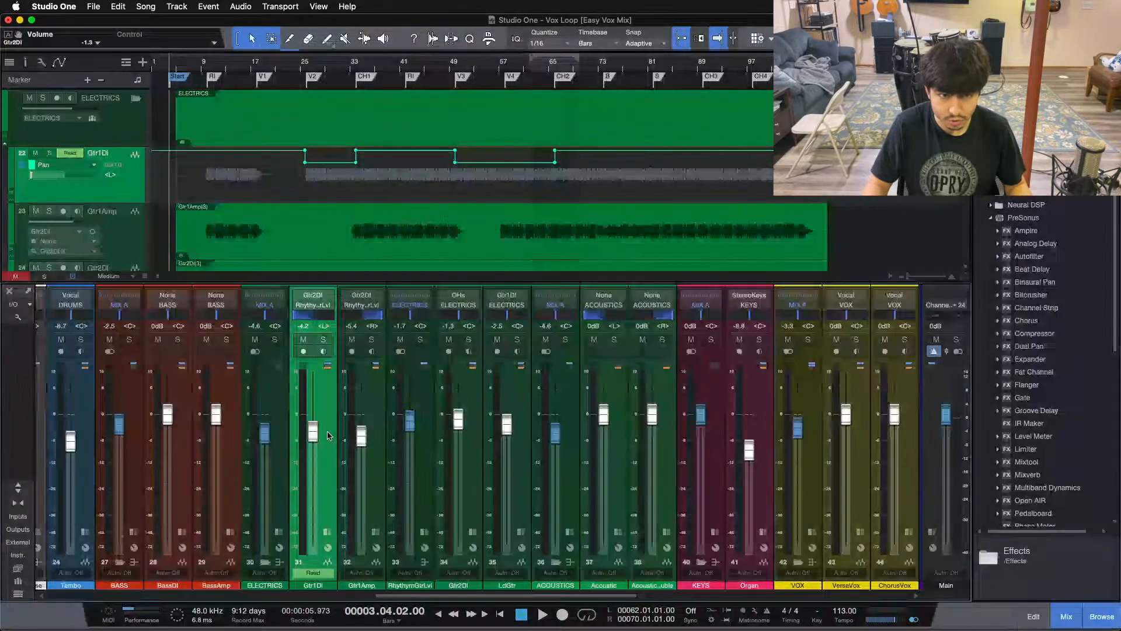
pyautogui.click(579, 623)
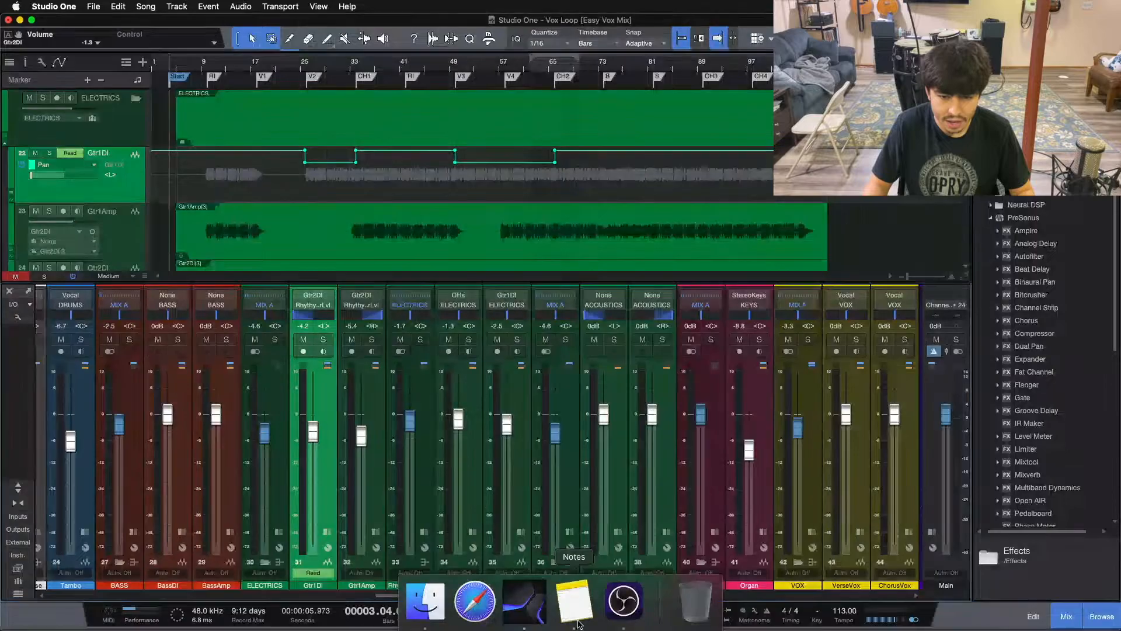
pyautogui.click(571, 525)
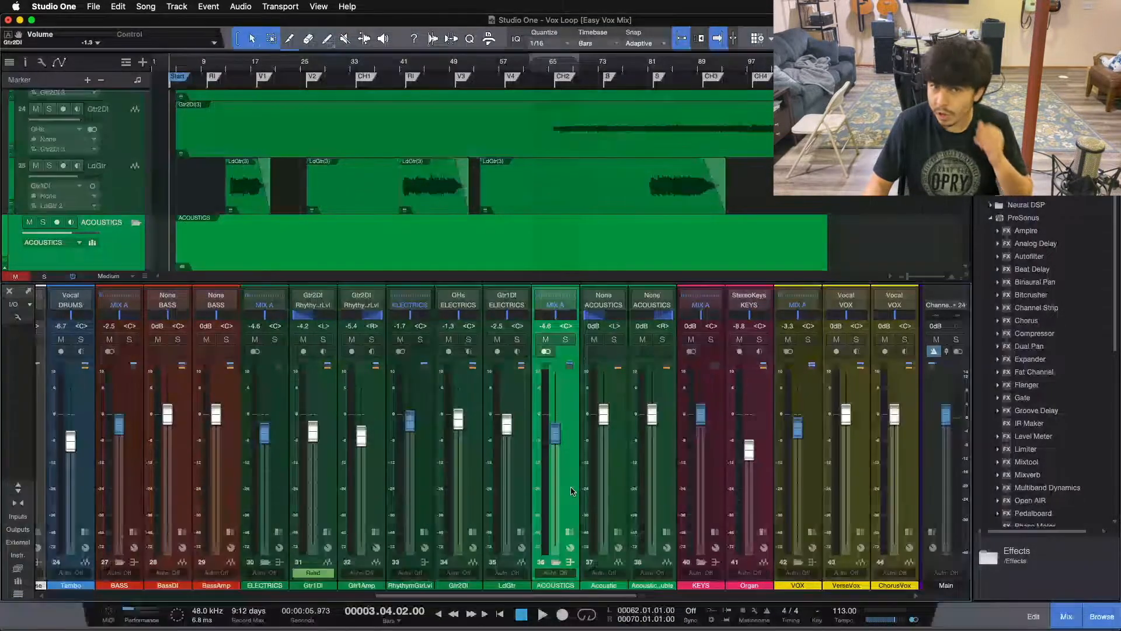
# - Play the song from its beginning to listen through the whole mix
pyautogui.press('KP_1')
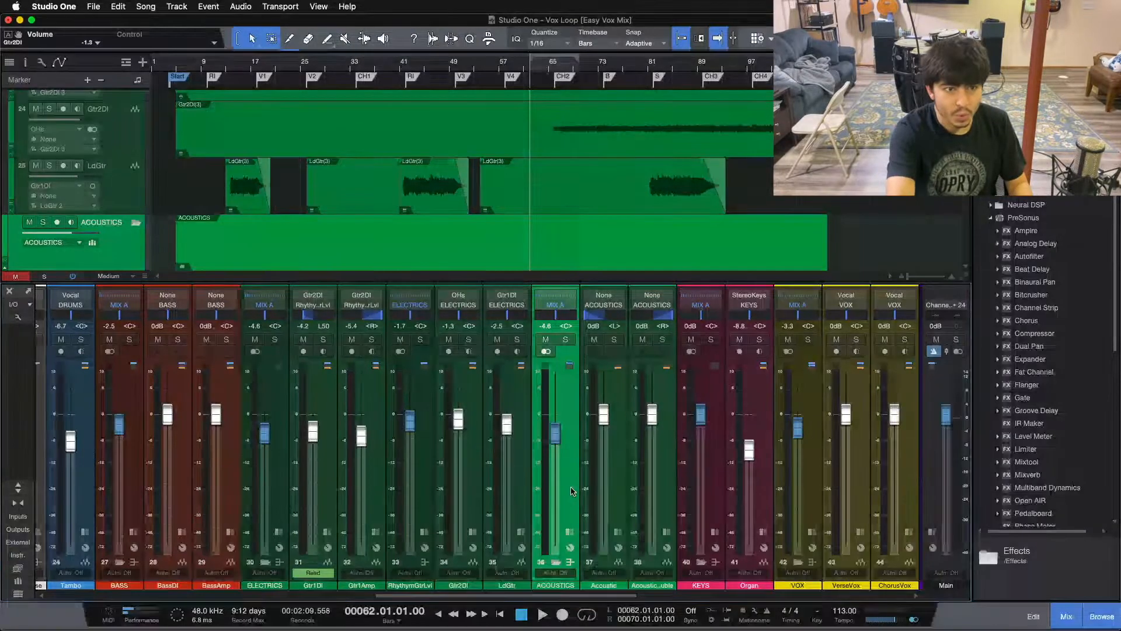
pyautogui.press('KP_Subtract')
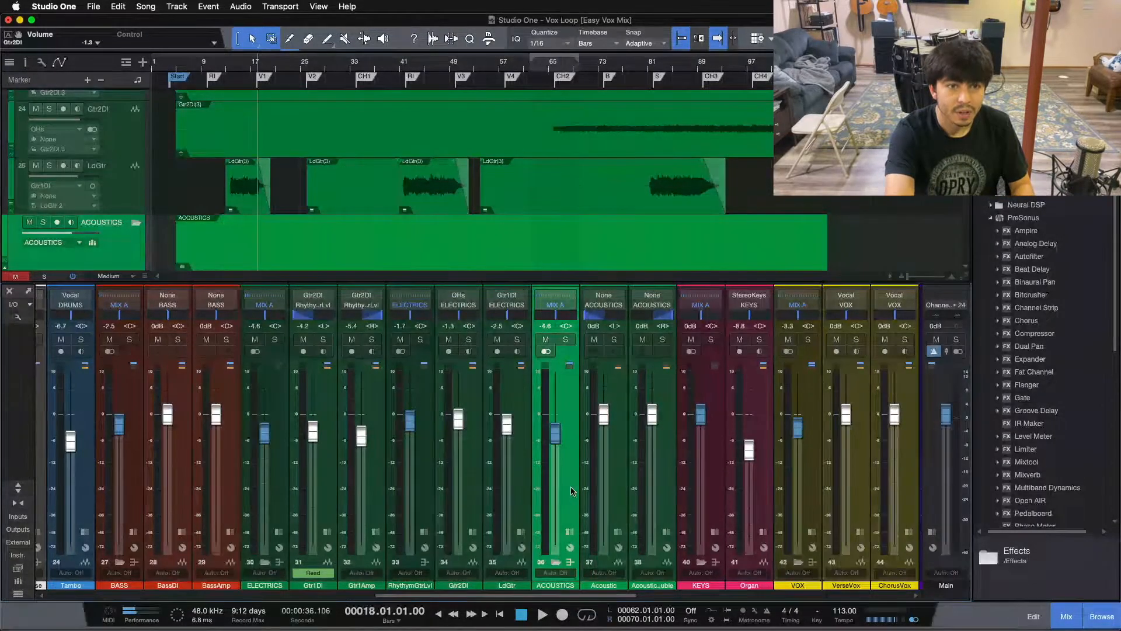
pyautogui.press('space')
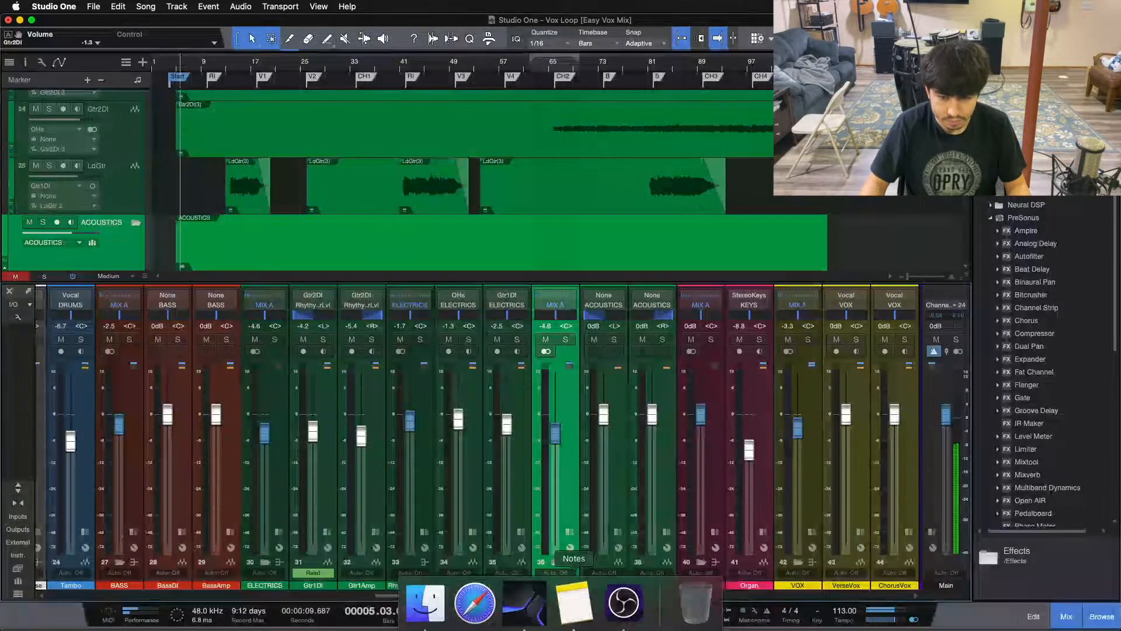
# - Switch to Notes and enter "LdGtr too harsh???" as the first checklist item
pyautogui.click(572, 603)
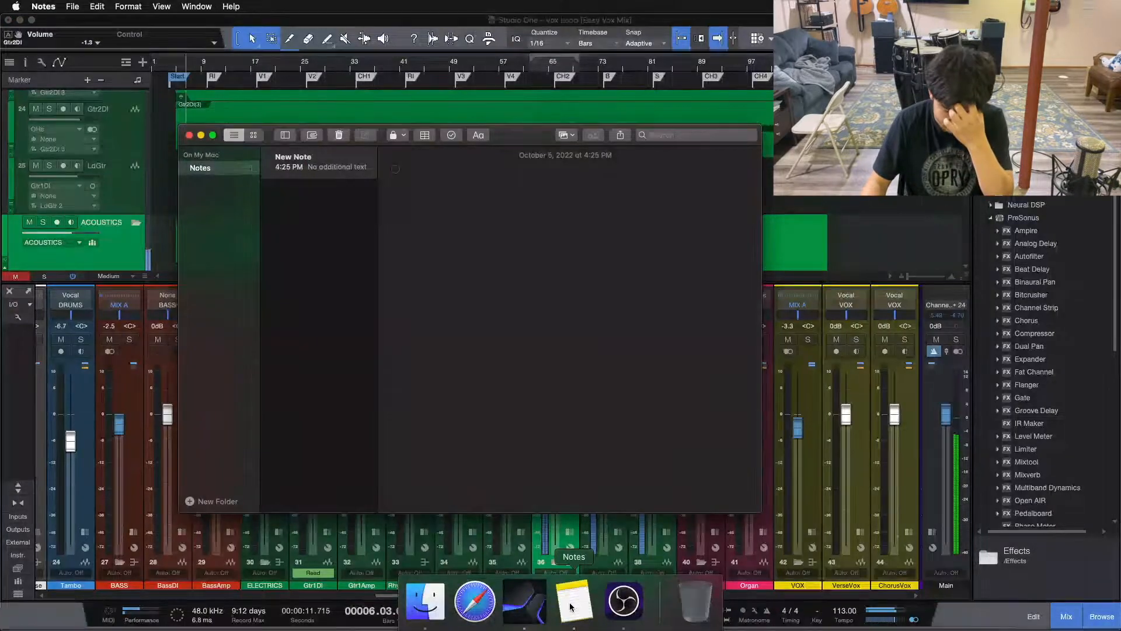
pyautogui.moveTo(528, 137); pyautogui.dragTo(591, 150)
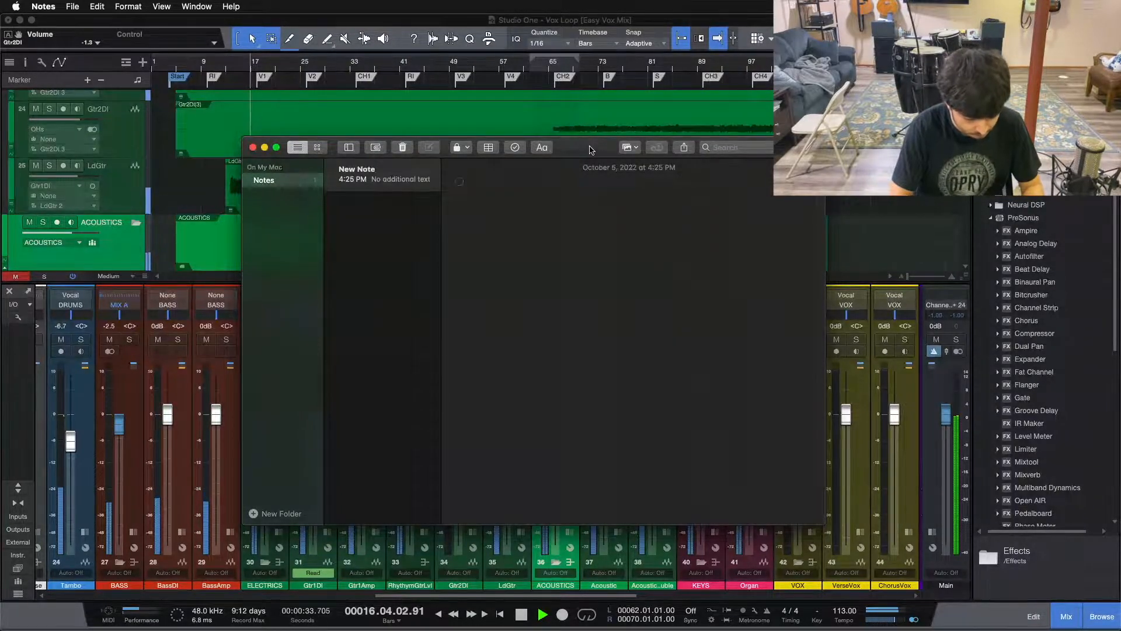
pyautogui.write('LdGtr too')
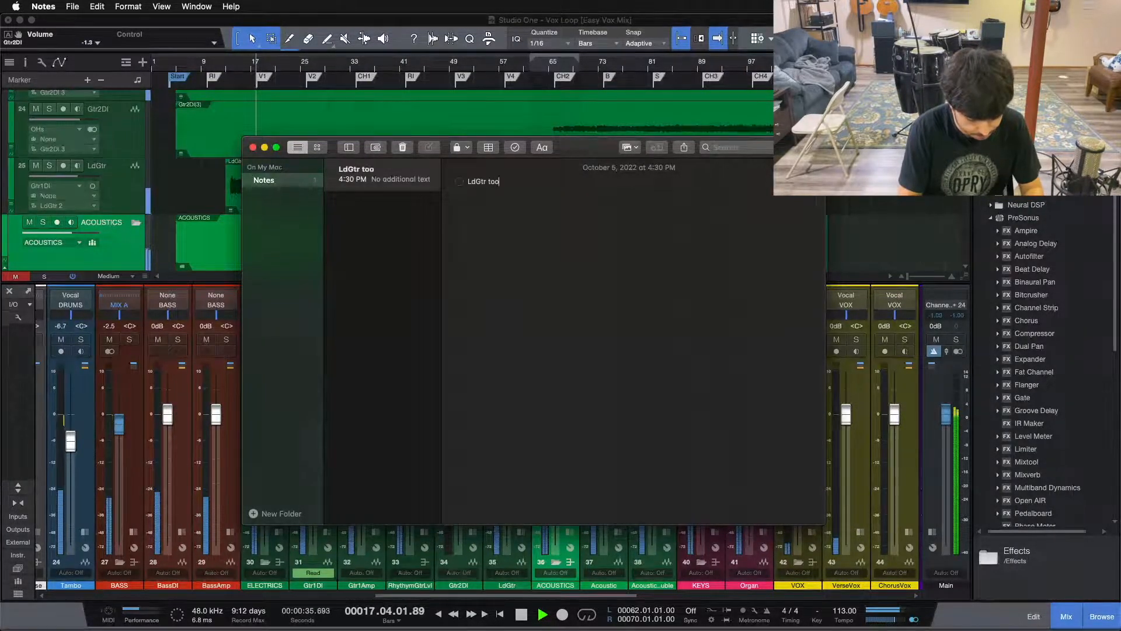
pyautogui.write(' harsh???')
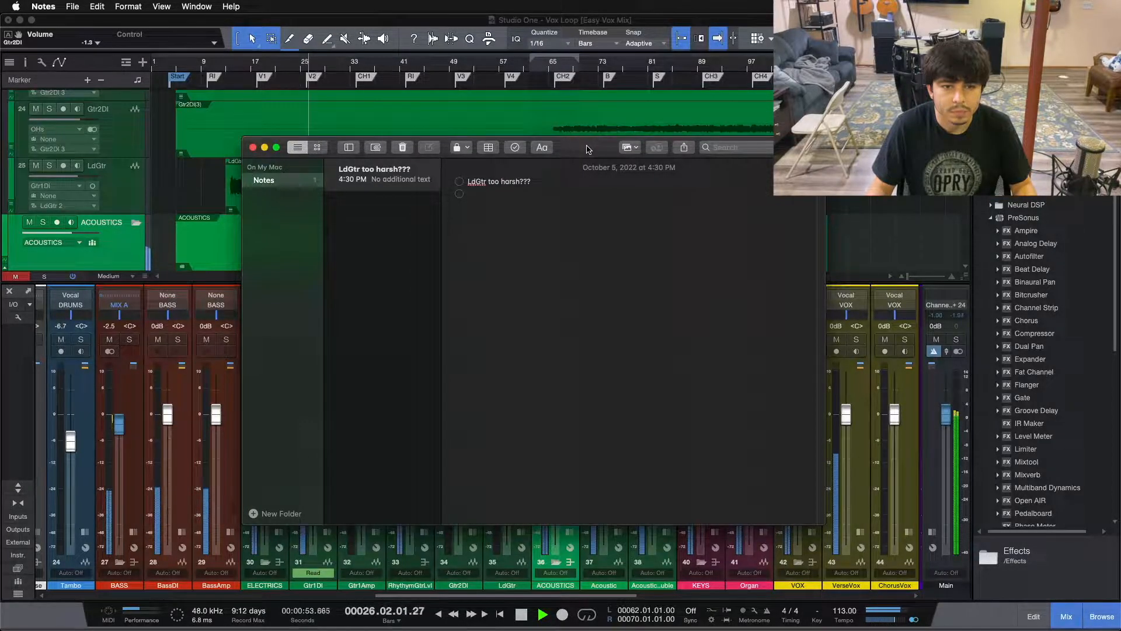
# - Add the checklist item "Make toms a little more beefy" to the note
pyautogui.write('Make')
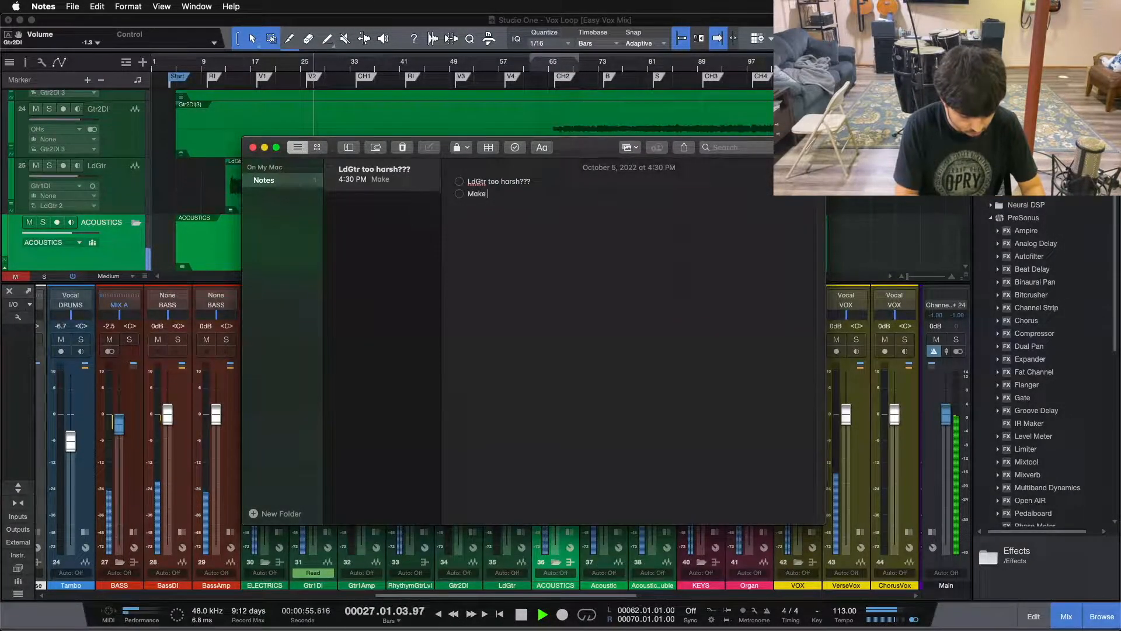
pyautogui.write(' toms a l')
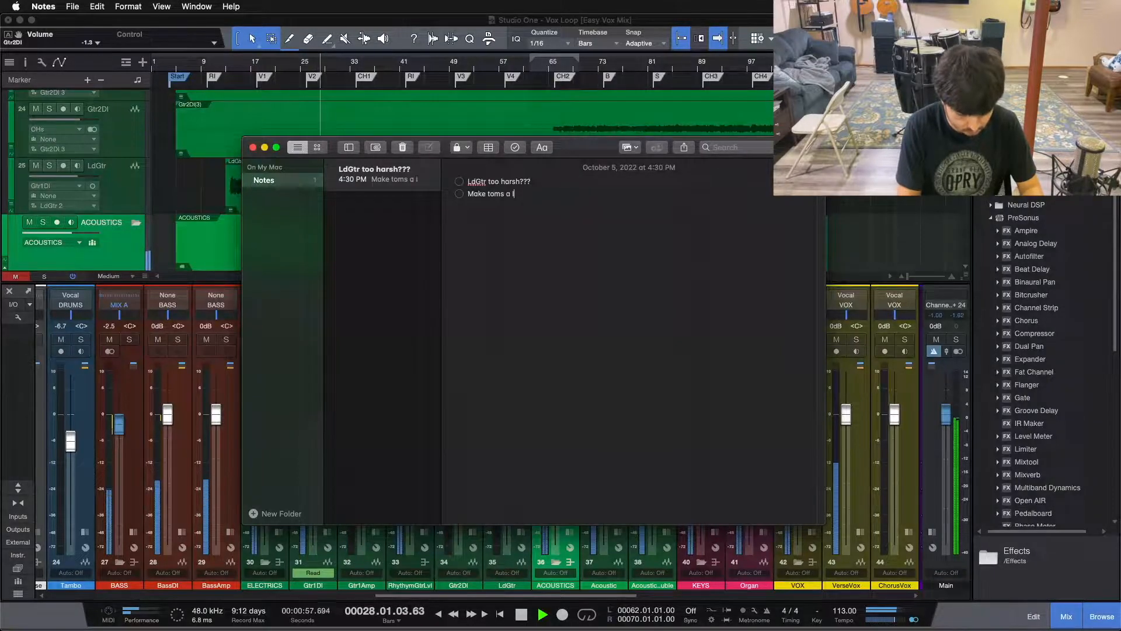
pyautogui.write('ittle more beefy')
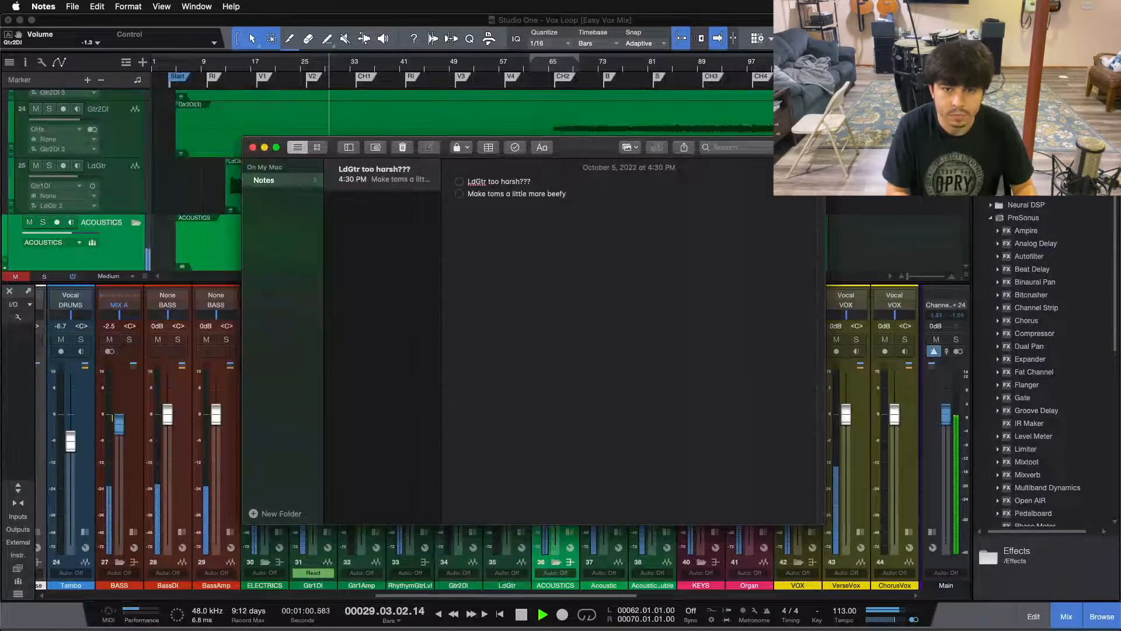
pyautogui.press('Return')
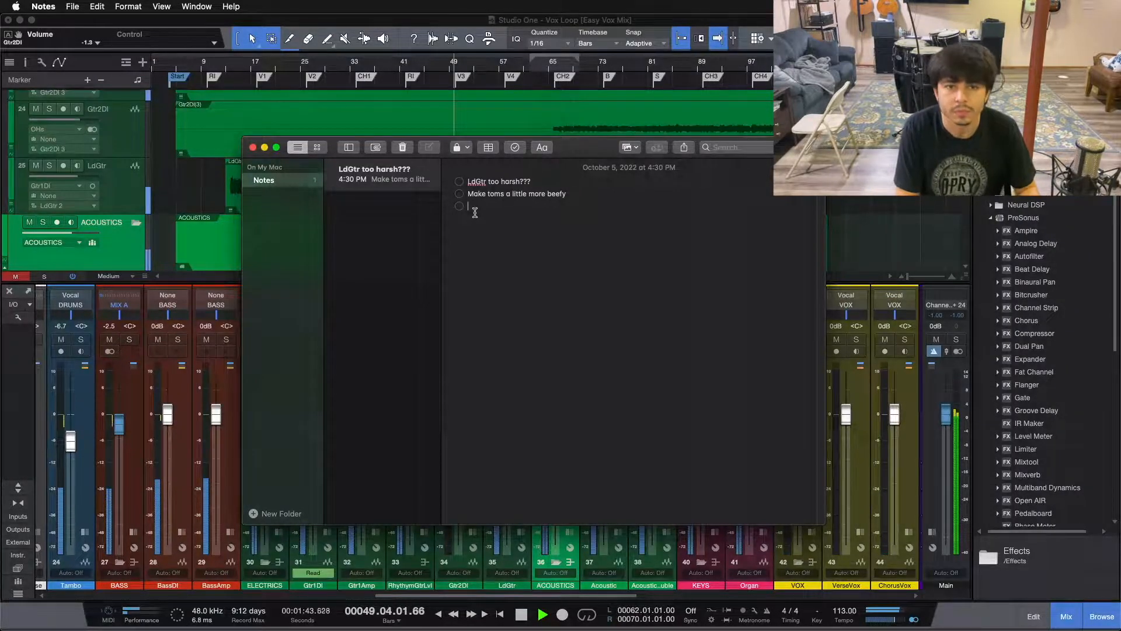
# - Add the checklist item "A touch more sub on bass" to the note
pyautogui.write('A touch more ')
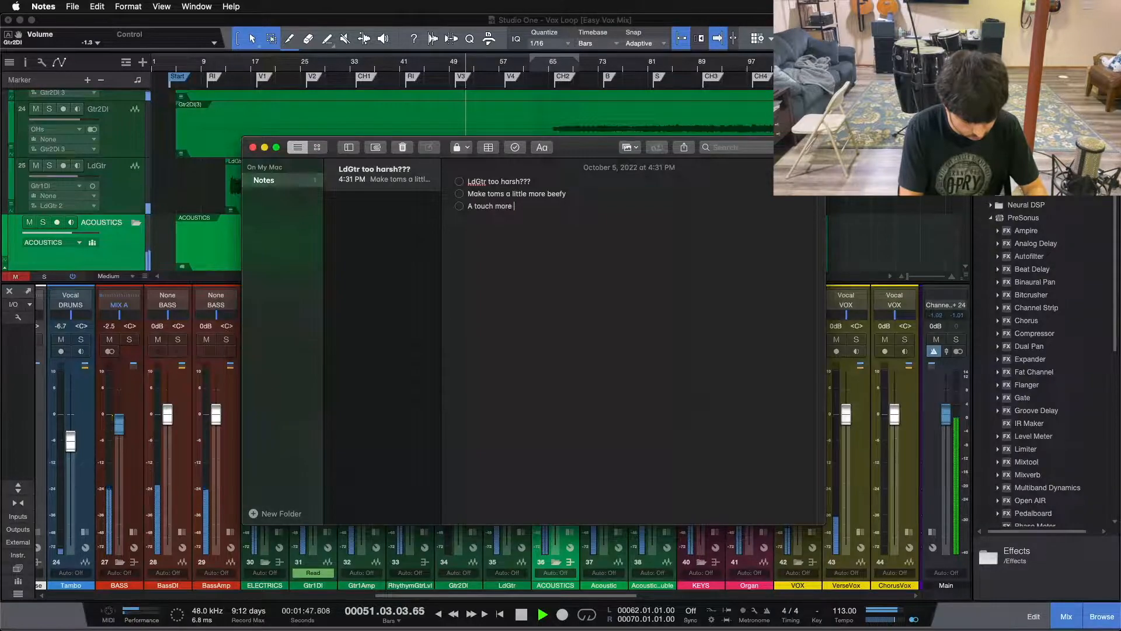
pyautogui.write('sub on bass')
pyautogui.press('Return')
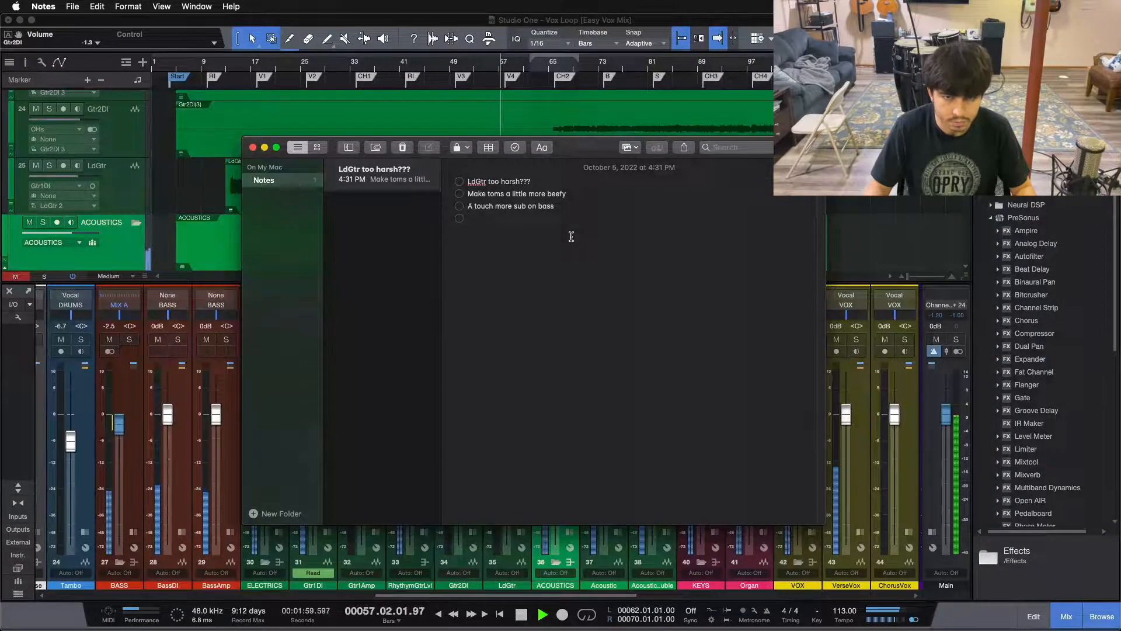
# - Emphasize the toms item by adding two exclamation marks to its end
pyautogui.click(575, 194)
pyautogui.write('!')
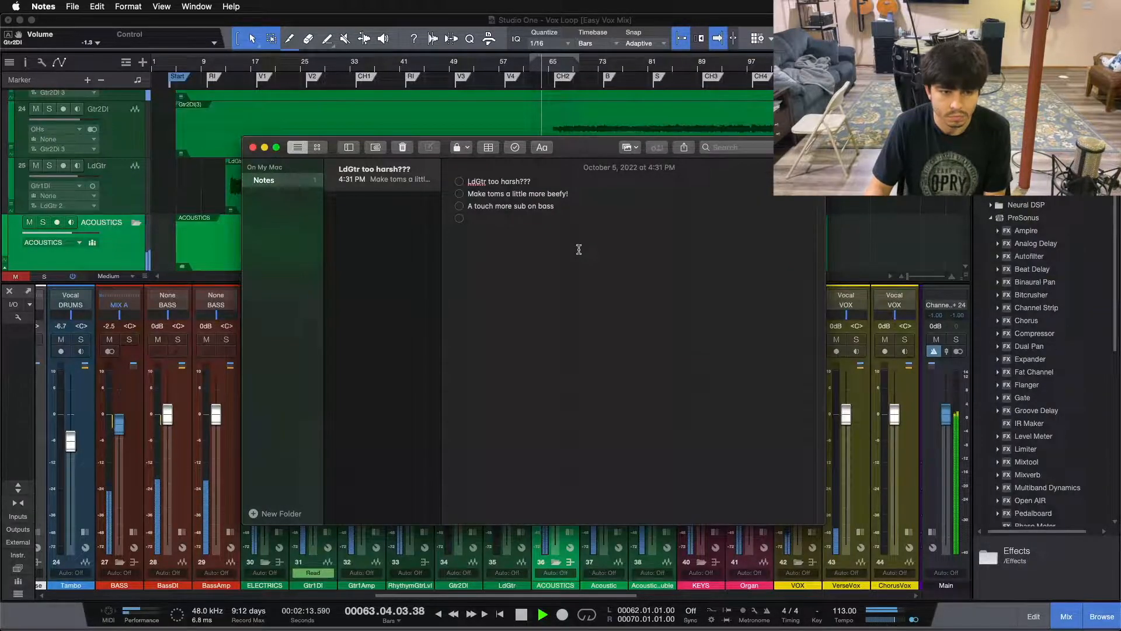
pyautogui.click(585, 196)
pyautogui.write('!')
# - Add the checklist item "Too much top on Bridge BGVs" on the empty line of the note
pyautogui.click(526, 216)
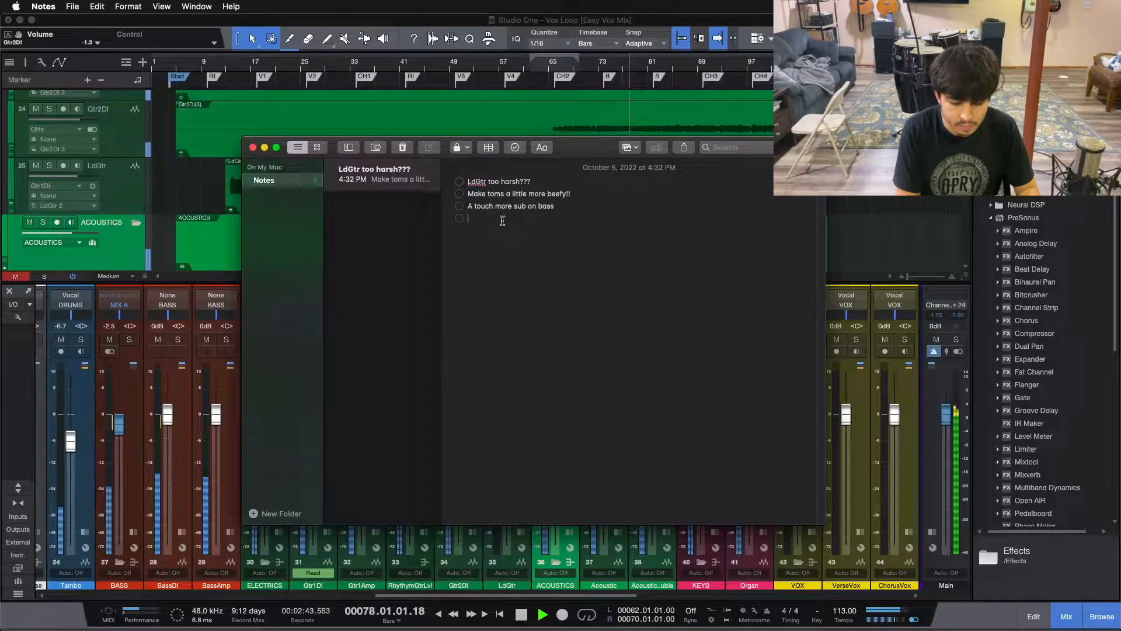
pyautogui.write('oo m')
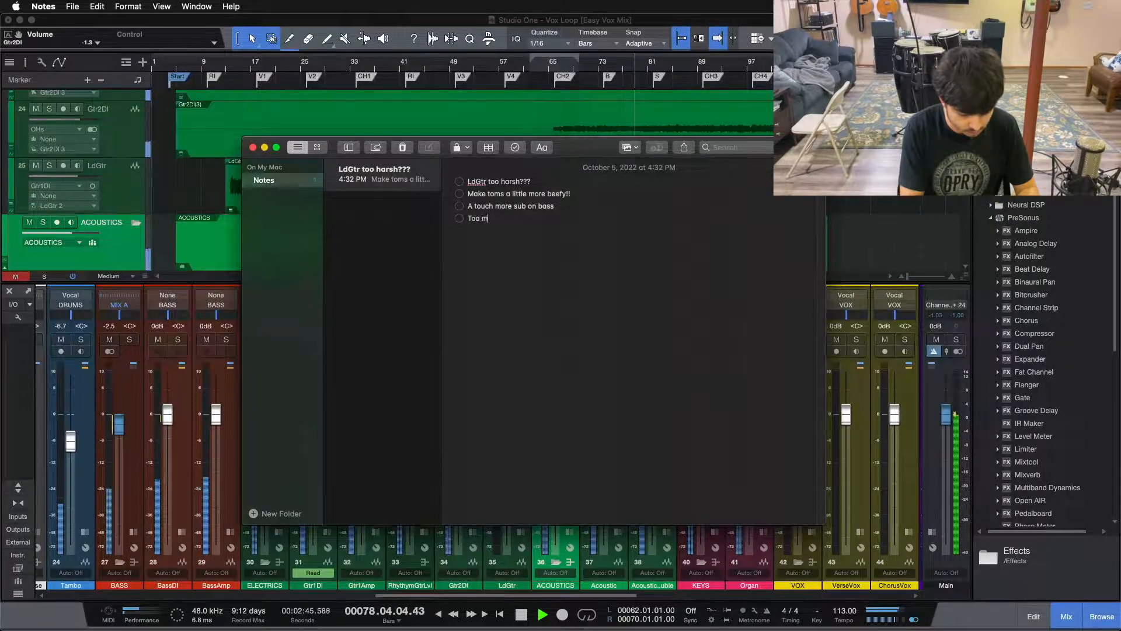
pyautogui.write('uch top on')
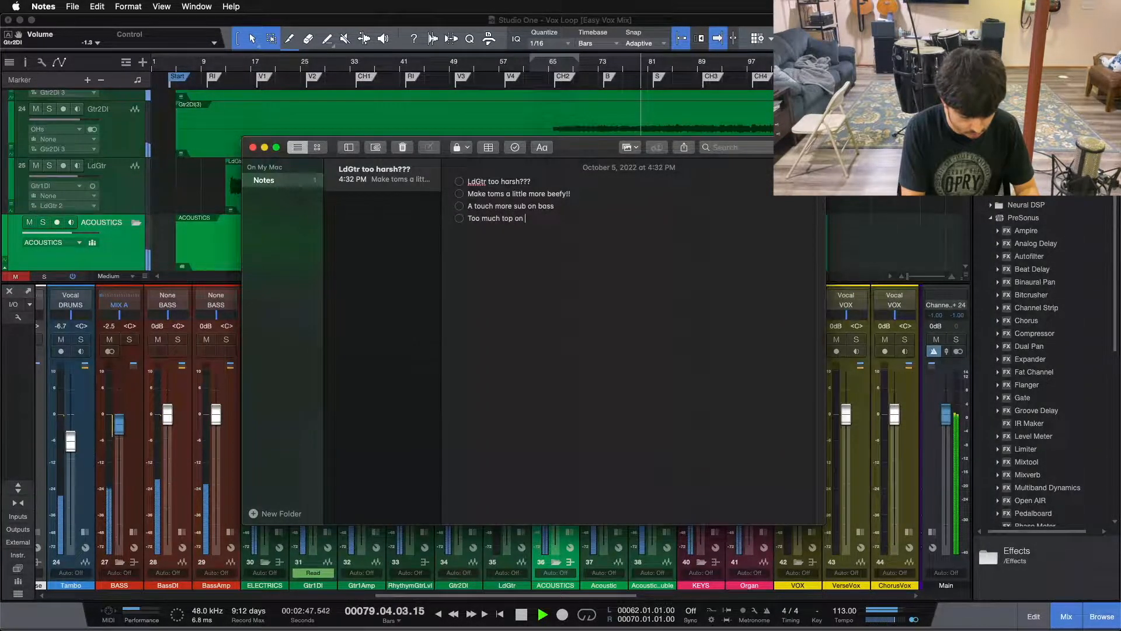
pyautogui.write(' Bridge BGV')
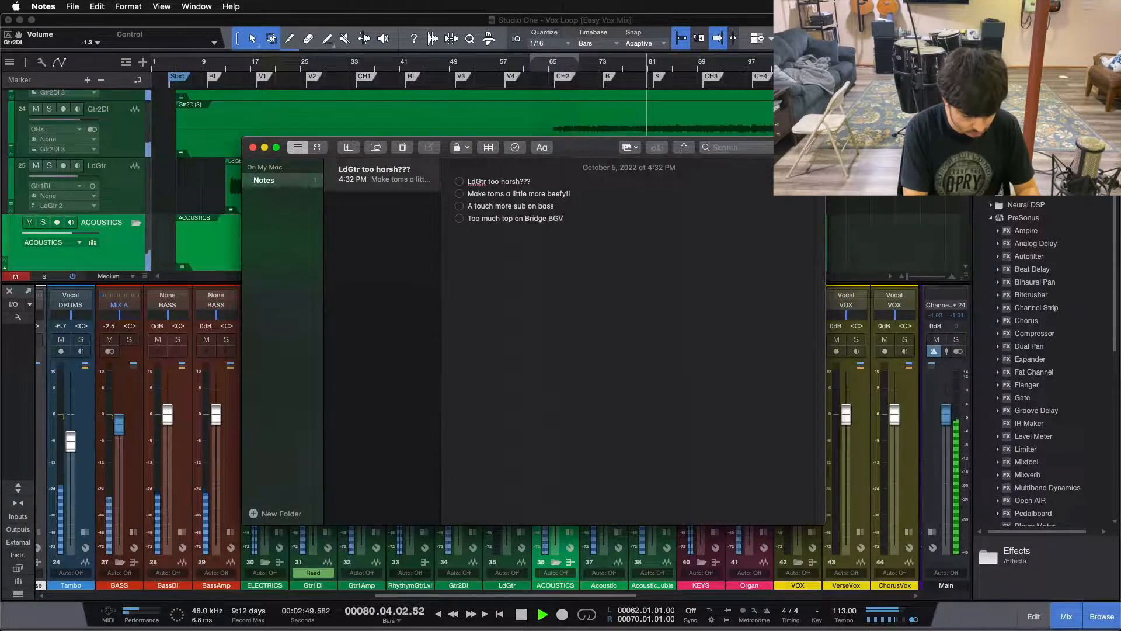
pyautogui.write('s')
pyautogui.press('Return')
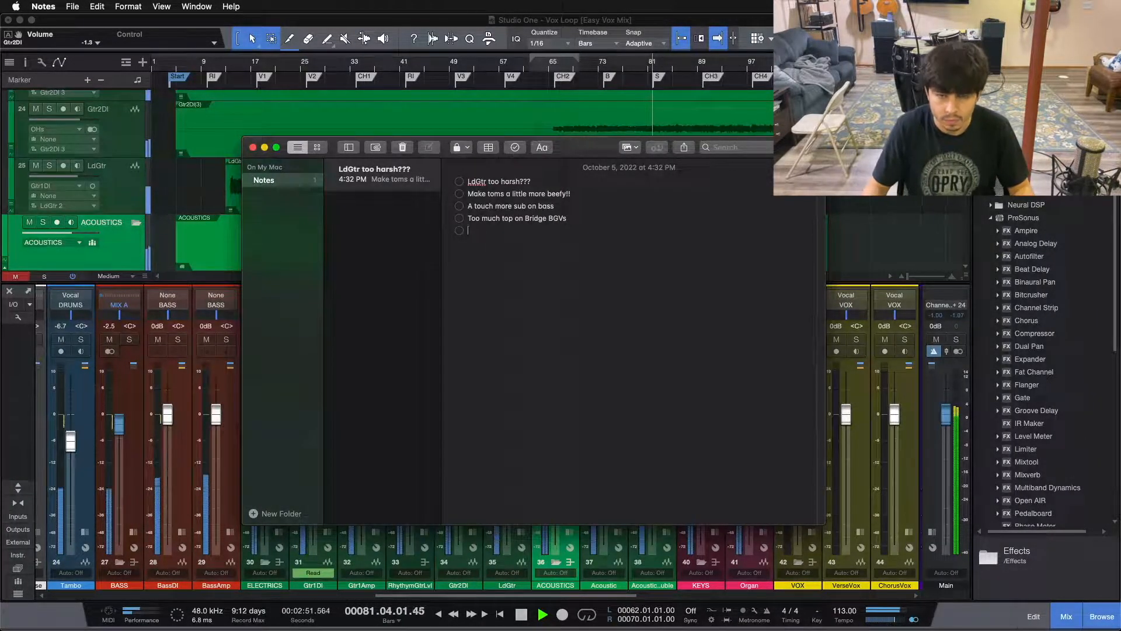
# - Replace the question marks in the lead guitar item with "/too much top end"
pyautogui.click(543, 180)
pyautogui.press('BackSpace')
pyautogui.press('BackSpace')
pyautogui.press('BackSpace')
pyautogui.write('/too much top end')
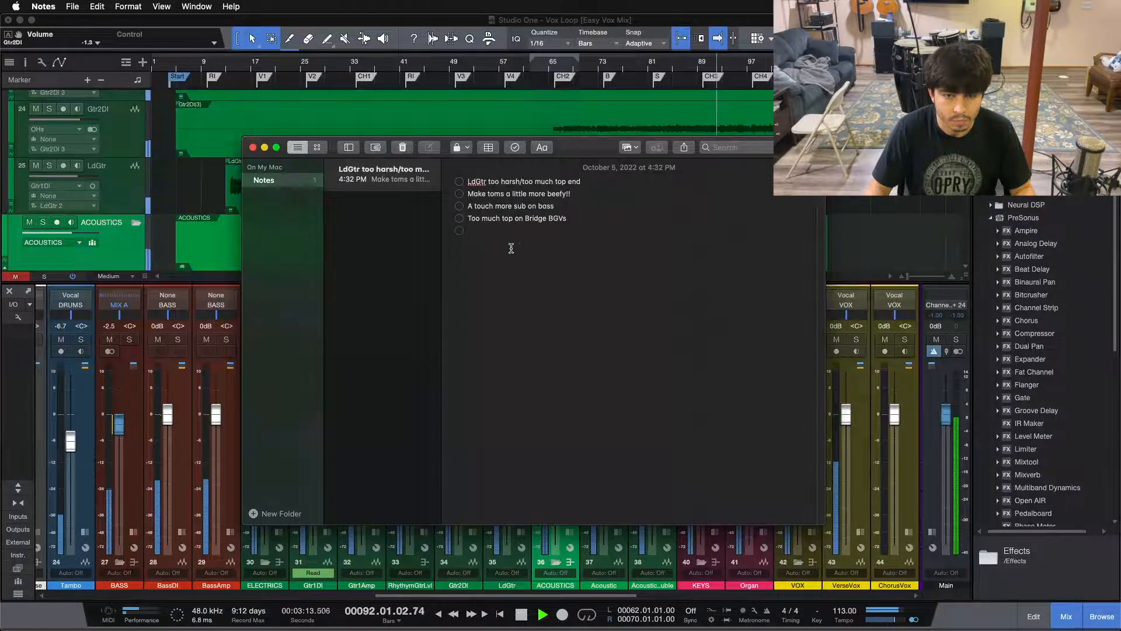
# - Add the checklist item "Could use a little more verb gtr" at the end of the note
pyautogui.moveTo(575, 152); pyautogui.dragTo(529, 163)
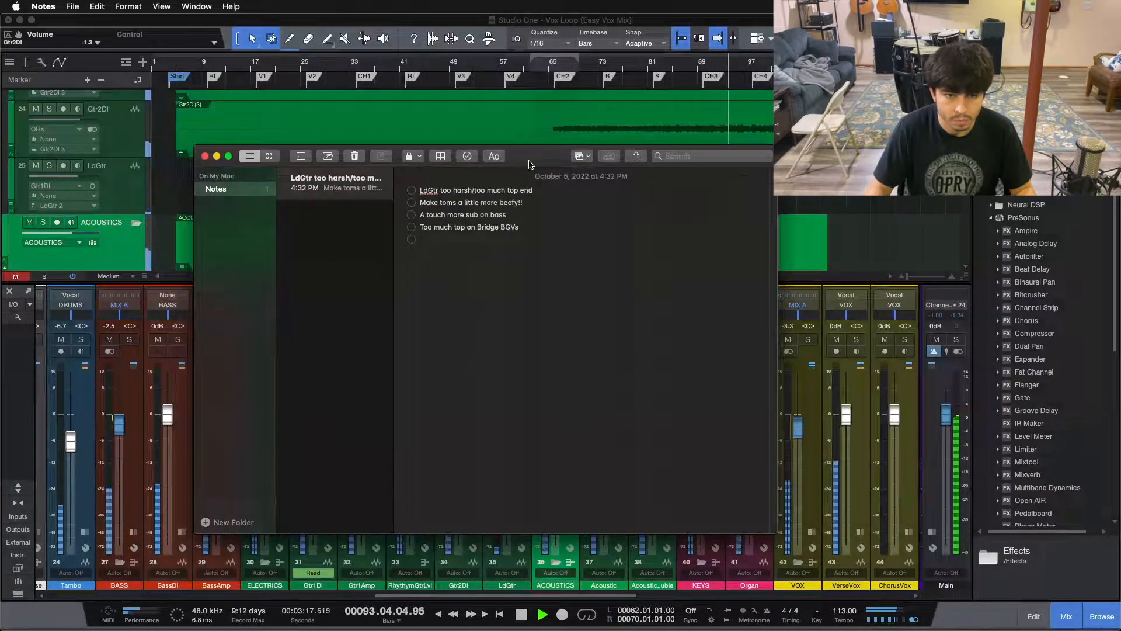
pyautogui.write('could use a little more v')
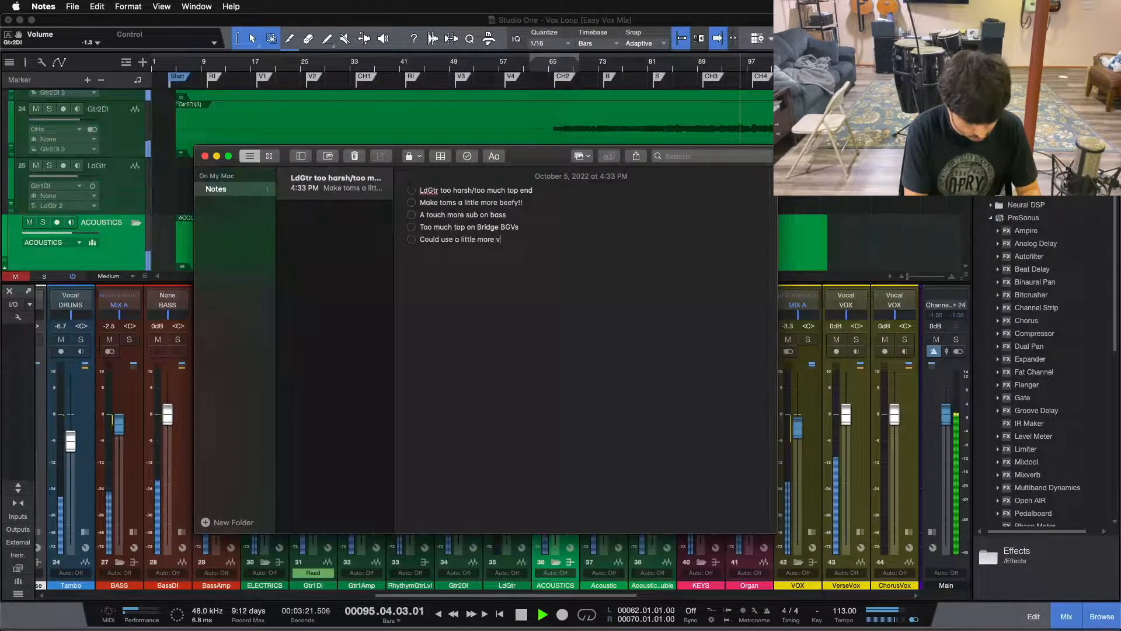
pyautogui.write('erb gtr')
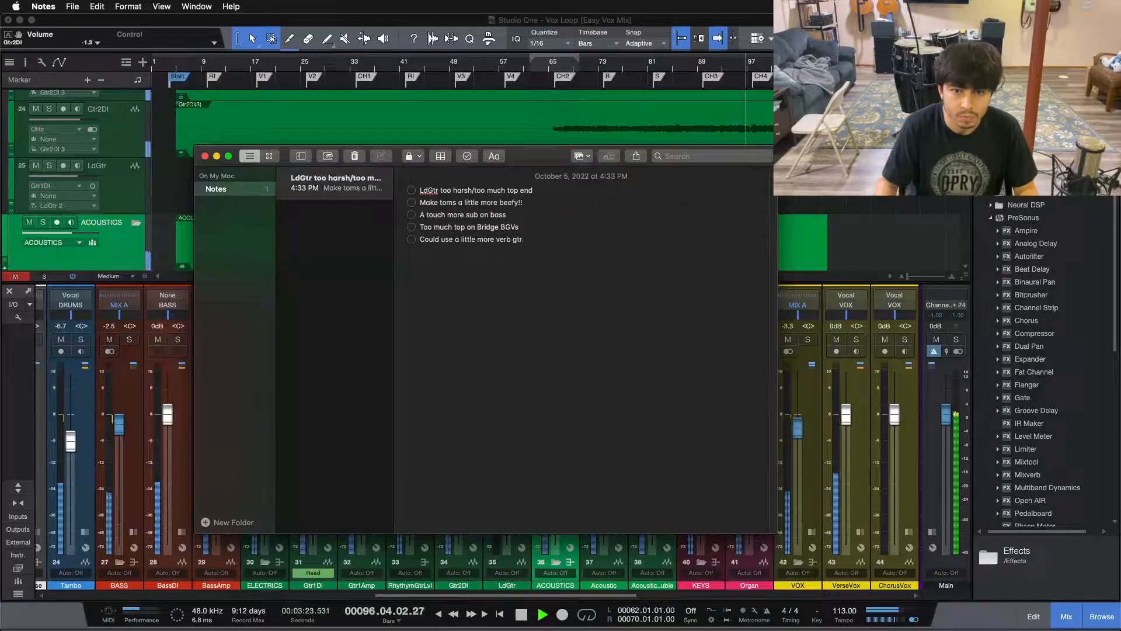
# - Reposition the note window, then return to Studio One and stop playback at the end of the song
pyautogui.moveTo(544, 167); pyautogui.dragTo(592, 185)
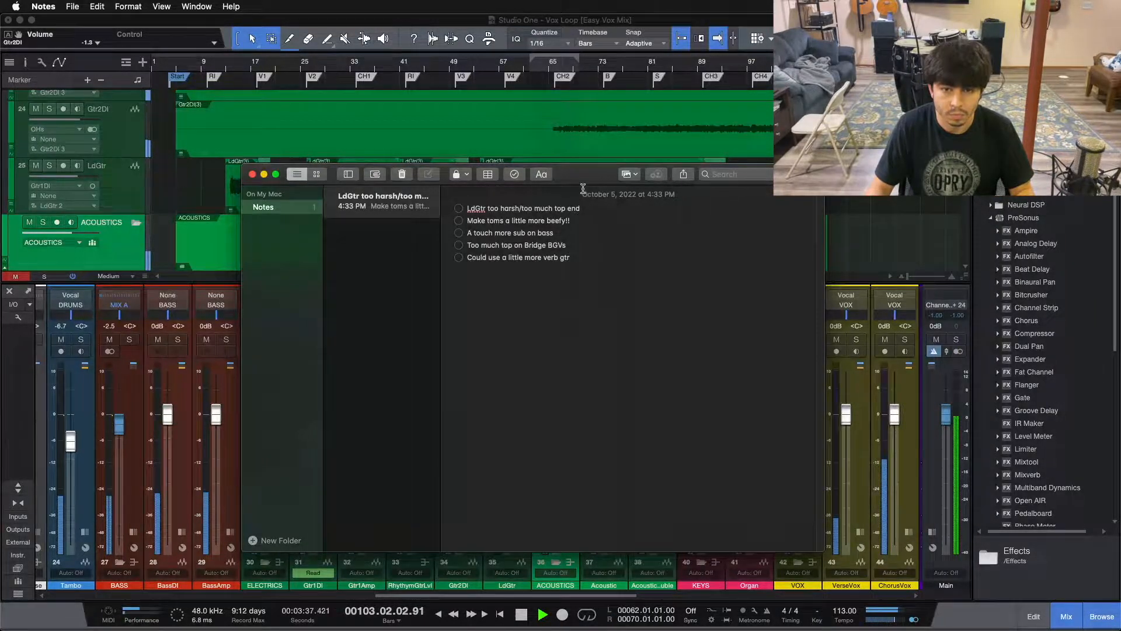
pyautogui.moveTo(581, 187); pyautogui.dragTo(578, 188)
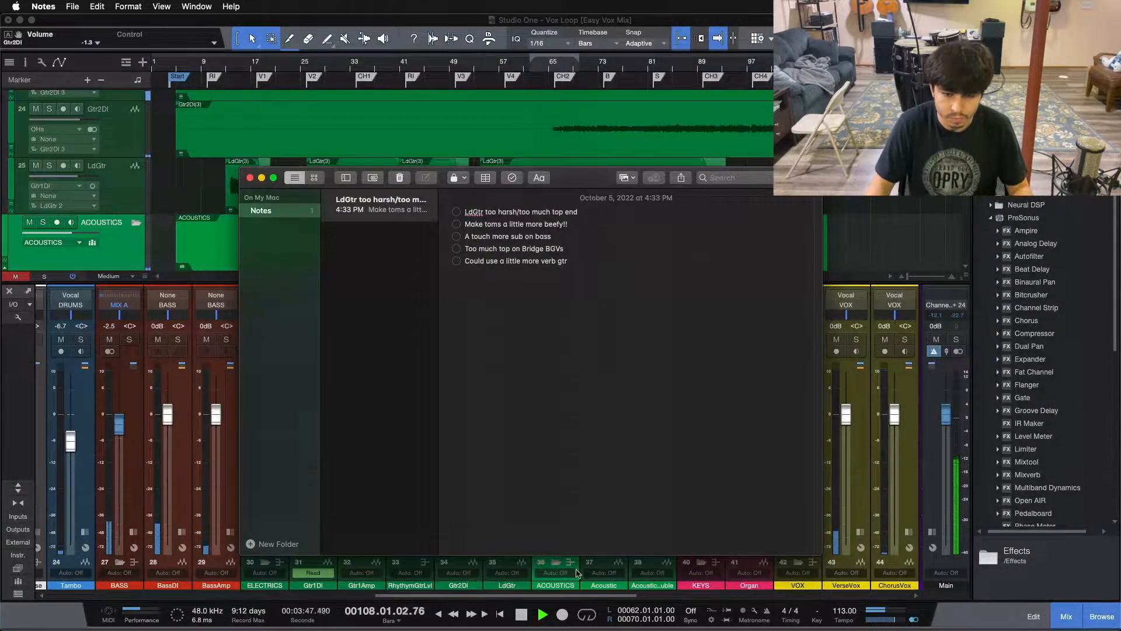
pyautogui.click(869, 460)
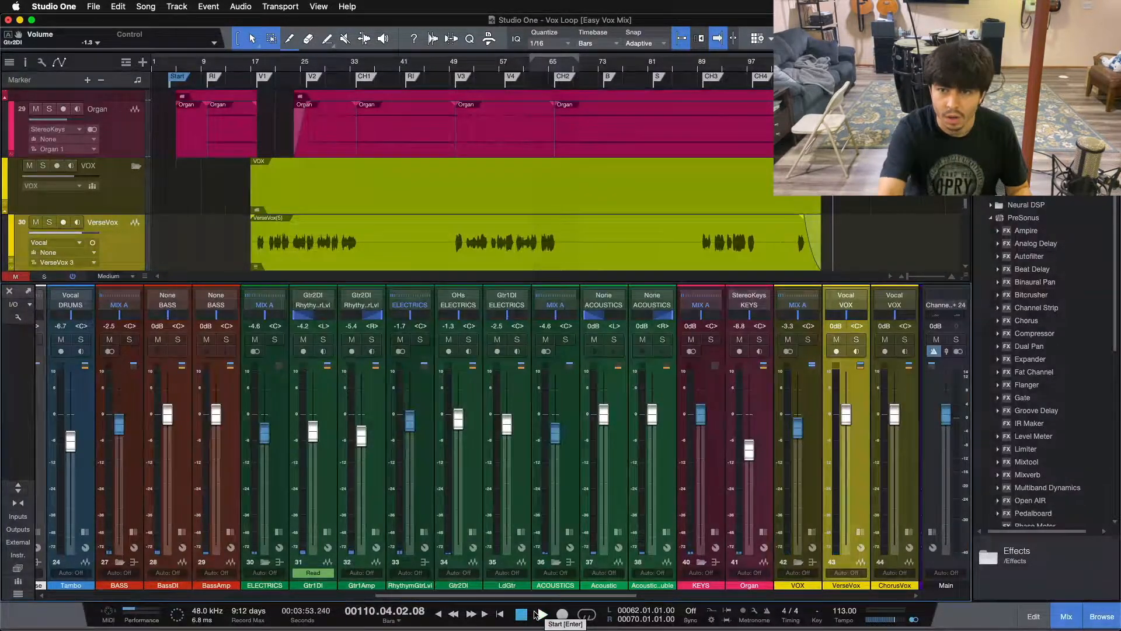
# - Switch to Notes and review the checklist of mix changes, including the bass sub and guitar reverb items
pyautogui.moveTo(530, 628)
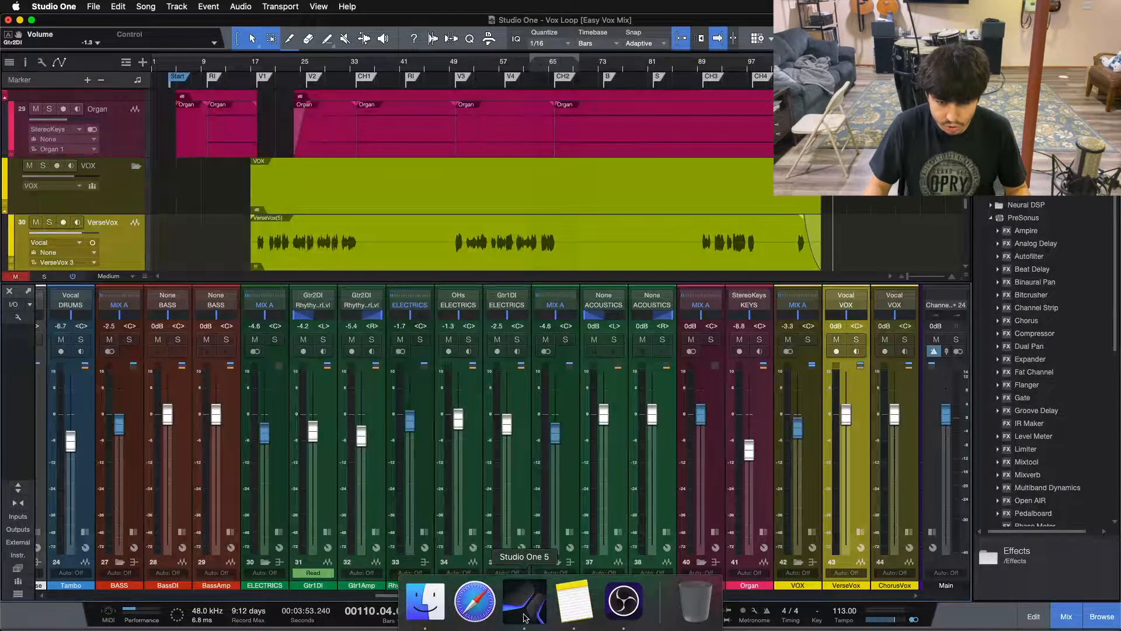
pyautogui.click(565, 598)
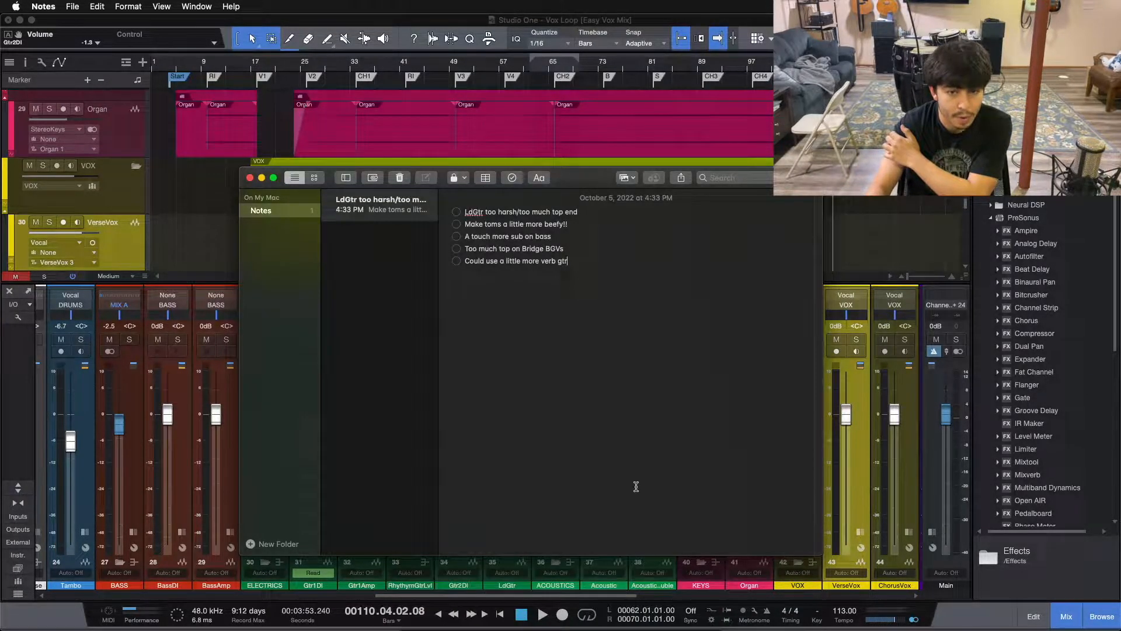
pyautogui.moveTo(487, 236); pyautogui.dragTo(553, 235)
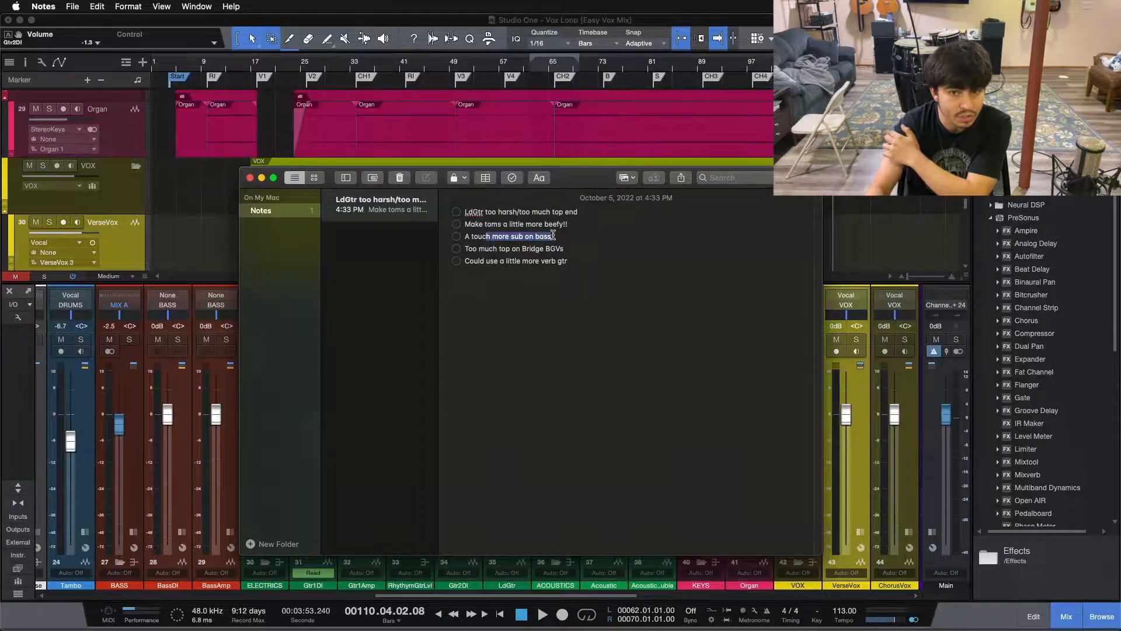
pyautogui.click(559, 265)
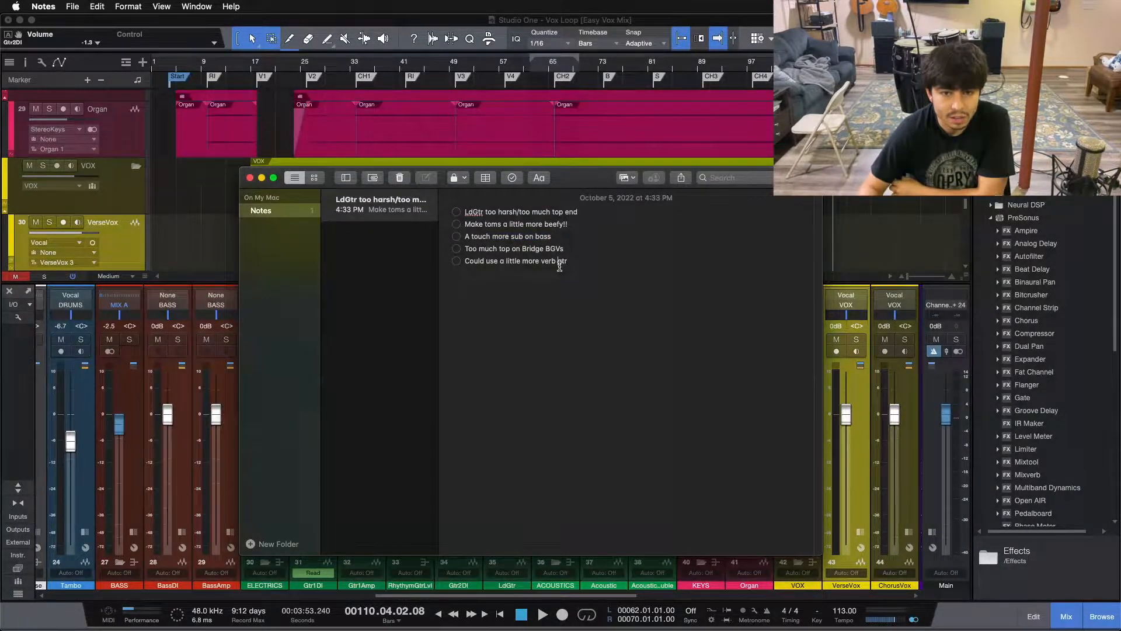
# - Review the toms and guitar reverb items in the mix revision checklist
pyautogui.moveTo(551, 224); pyautogui.dragTo(506, 222)
pyautogui.click(529, 268)
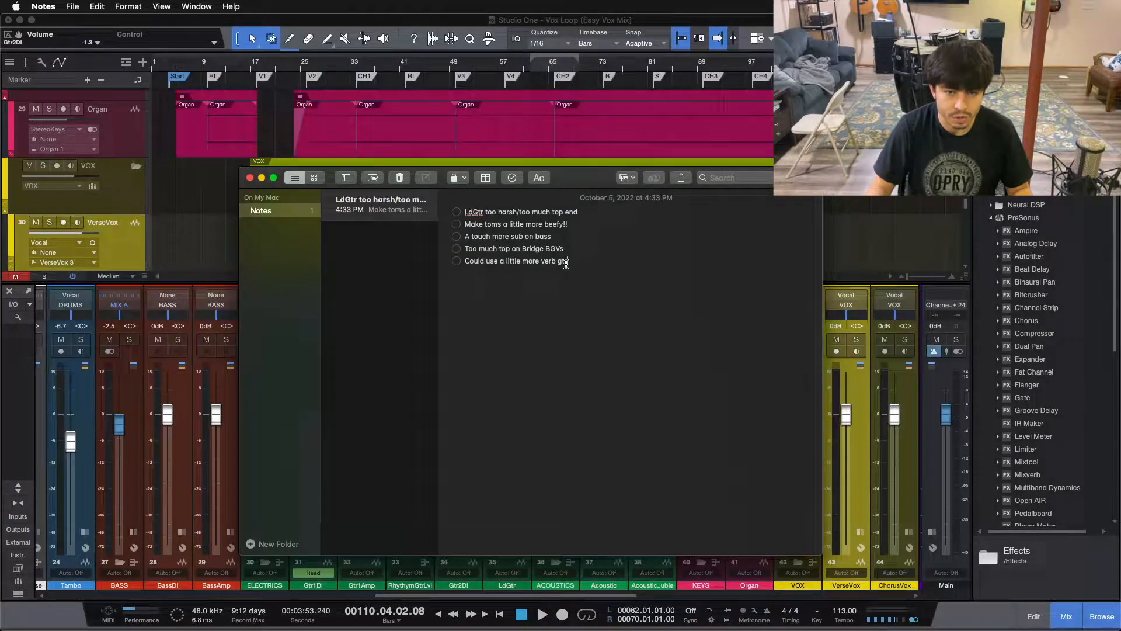
pyautogui.moveTo(575, 264); pyautogui.dragTo(486, 261)
pyautogui.click(579, 312)
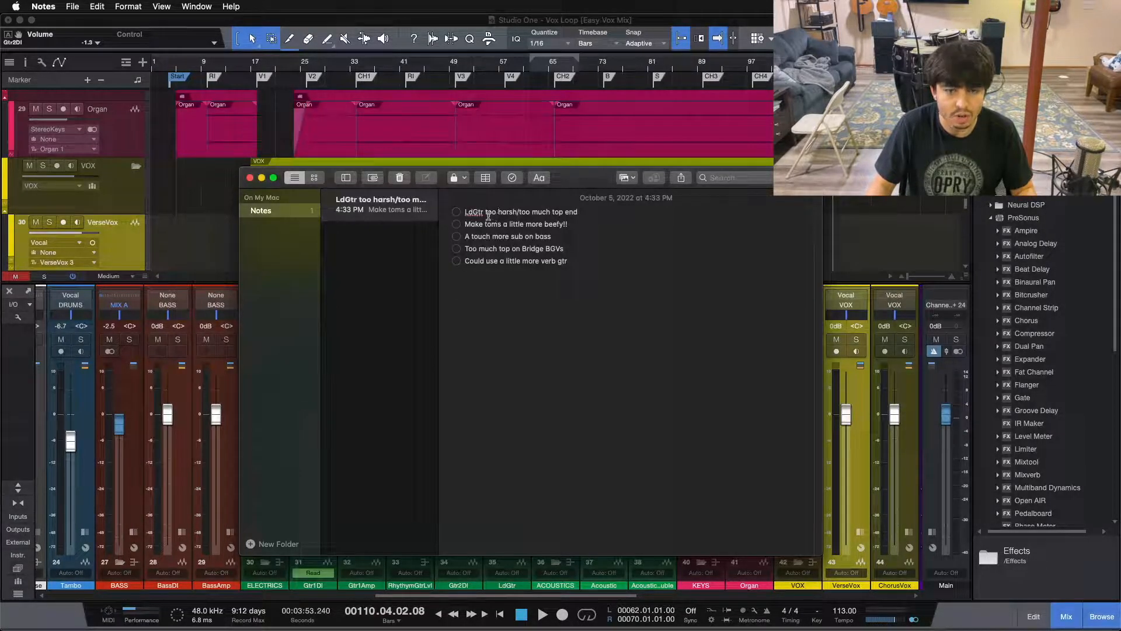
# - Return to Studio One and set the locator range around the solo section, from bar 82 to bar 90
pyautogui.click(861, 464)
pyautogui.click(653, 77)
pyautogui.moveTo(675, 64); pyautogui.dragTo(494, 88)
pyautogui.moveTo(435, 50); pyautogui.dragTo(588, 49)
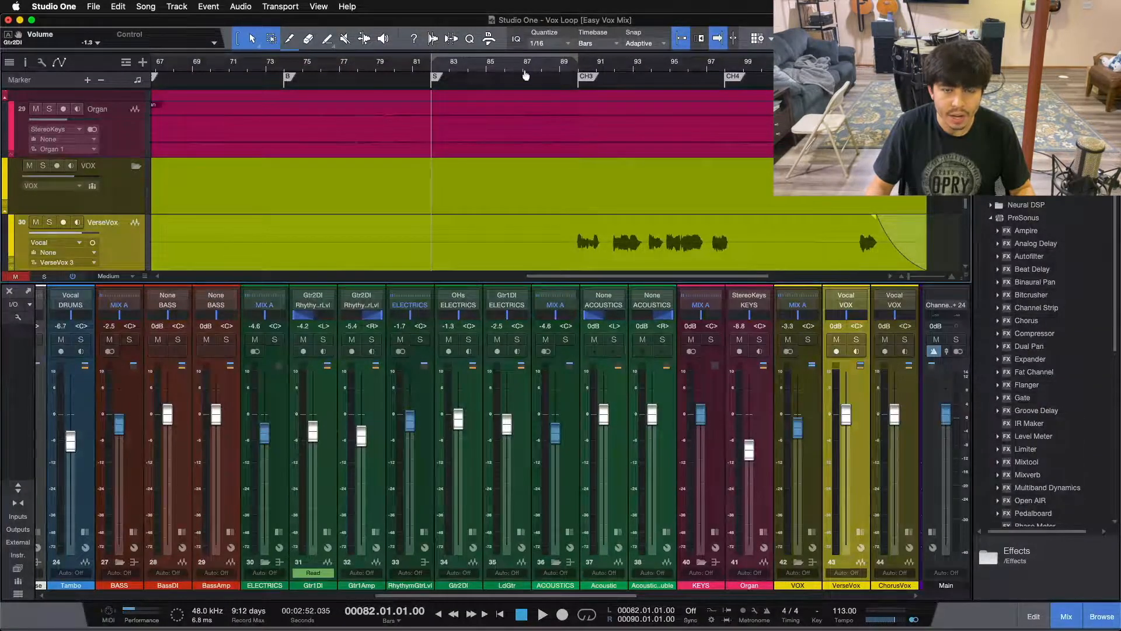
pyautogui.moveTo(522, 70); pyautogui.dragTo(530, 82)
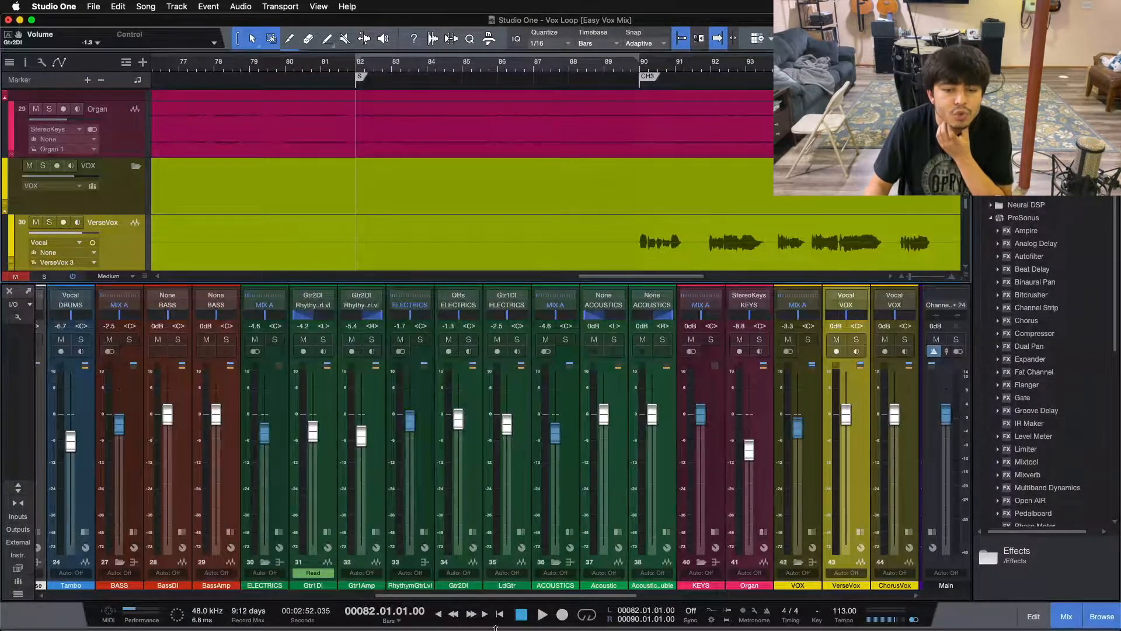
# - Solo the LdGtr channel in the mixer and play the solo section from bar 82
pyautogui.moveTo(482, 597)
pyautogui.mouseDown()
pyautogui.moveTo(493, 598)
pyautogui.moveTo(450, 600)
pyautogui.moveTo(478, 601)
pyautogui.mouseUp()
pyautogui.click(518, 533)
pyautogui.click(518, 534)
pyautogui.click(519, 339)
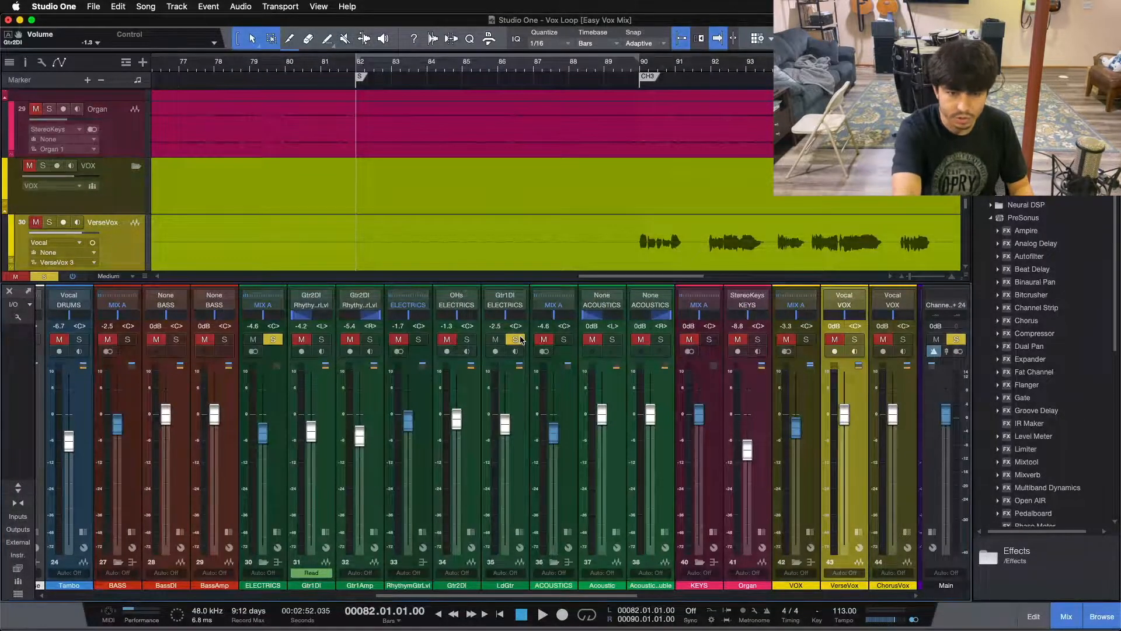
pyautogui.press('space')
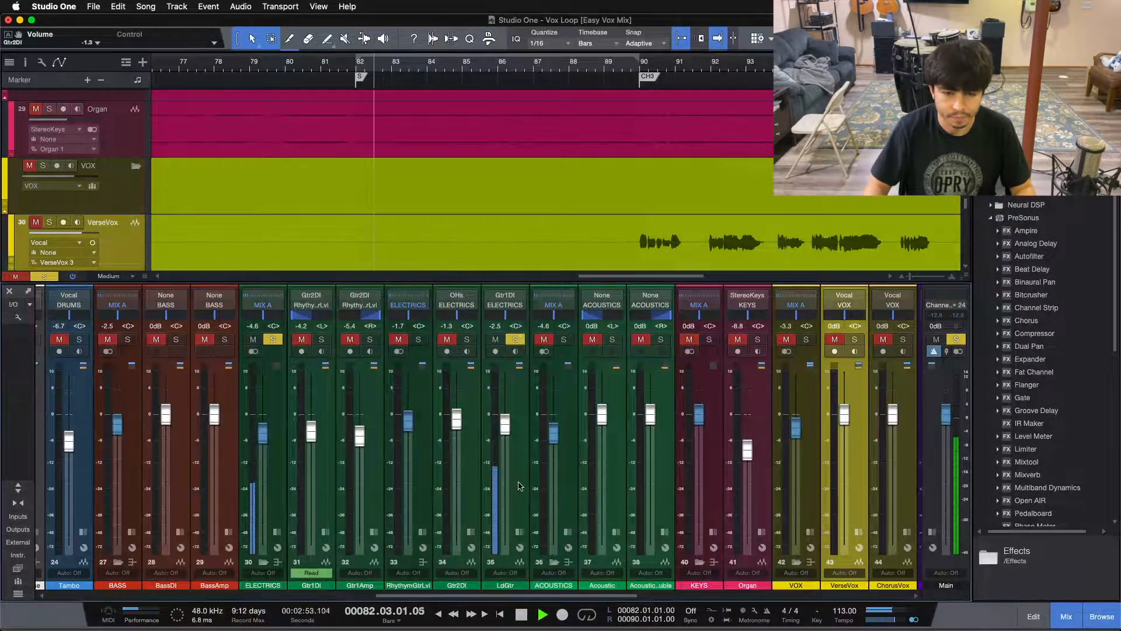
# - Open the Pro EQ insert on the LdGtr channel while the soloed lead guitar plays
pyautogui.click(520, 532)
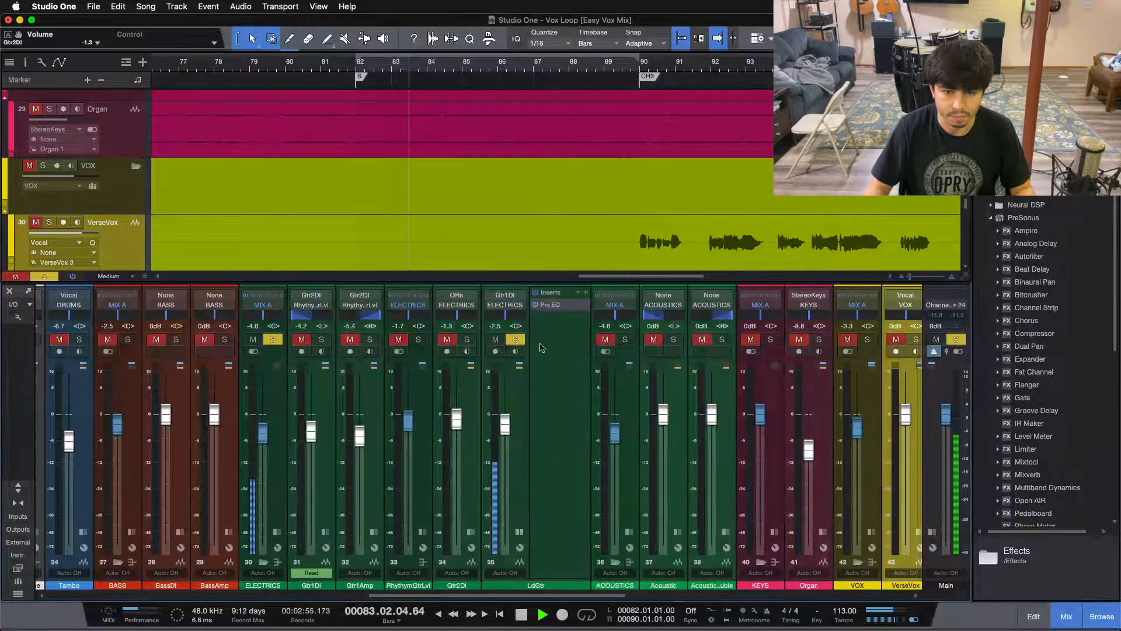
pyautogui.click(545, 308)
pyautogui.moveTo(740, 192); pyautogui.dragTo(679, 216)
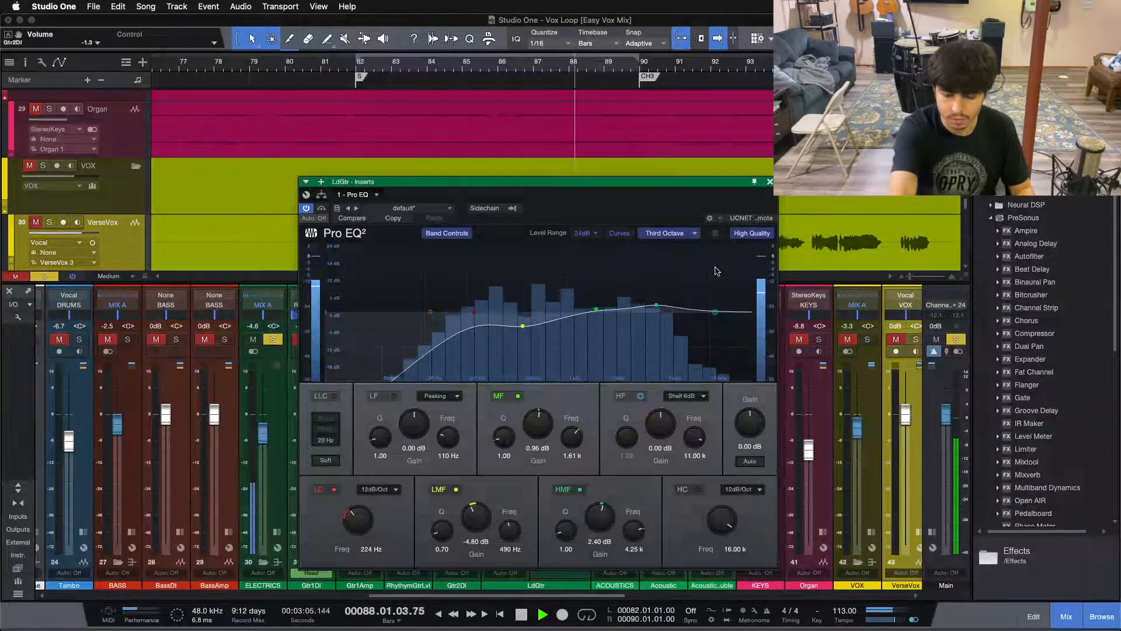
# - Enable the high cut filter in the lead guitar's Pro EQ and lower its frequency to 8.08 kHz while listening
pyautogui.press('space')
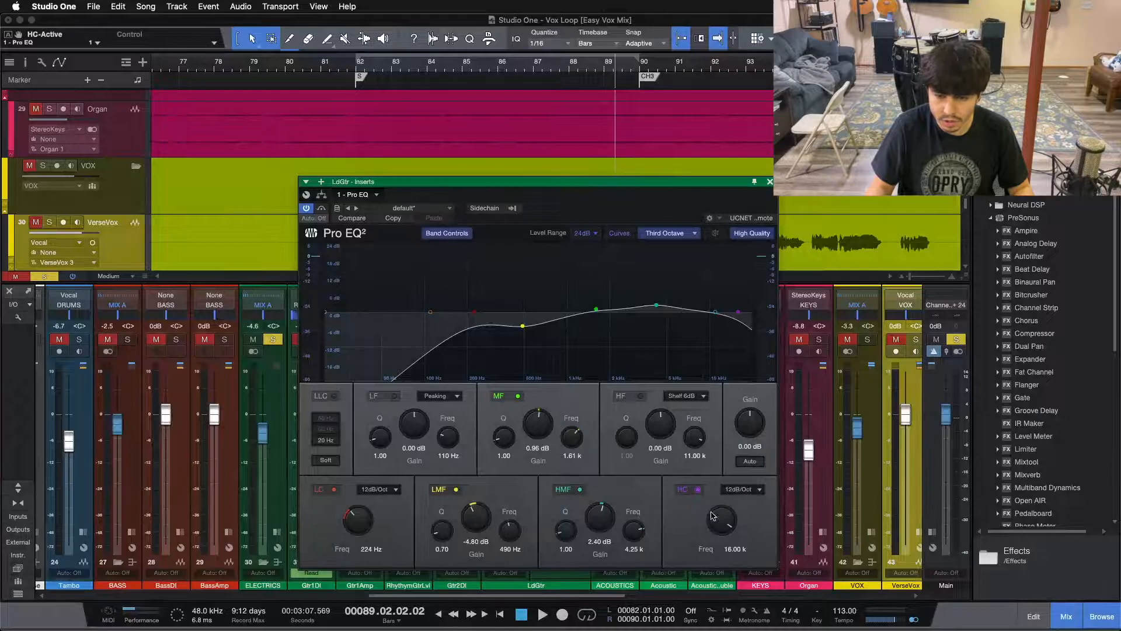
pyautogui.scroll(-3, 719, 521)
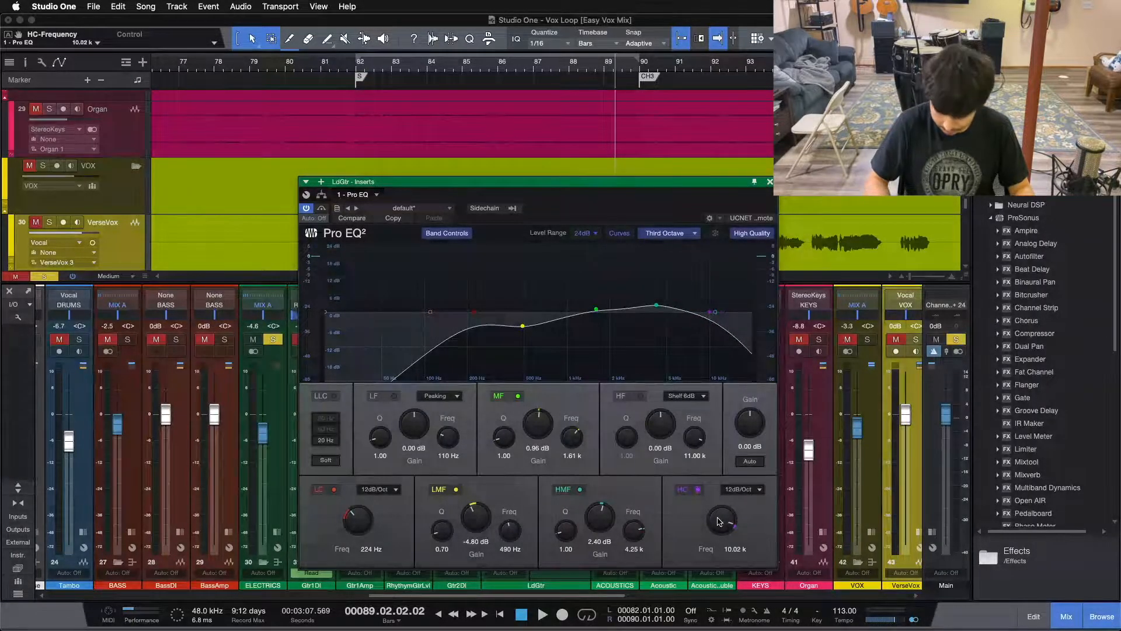
pyautogui.press('KP_1')
pyautogui.press('space')
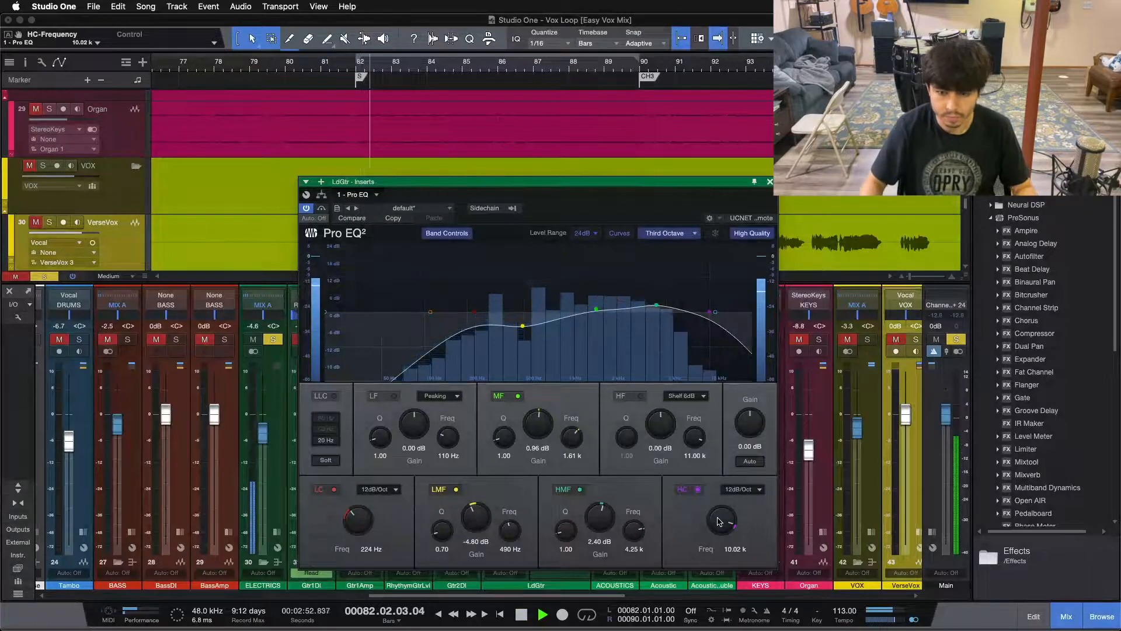
pyautogui.moveTo(696, 319)
pyautogui.mouseDown()
pyautogui.moveTo(660, 317)
pyautogui.moveTo(688, 318)
pyautogui.mouseUp()
pyautogui.scroll(3, 726, 526)
pyautogui.scroll(3, 726, 526)
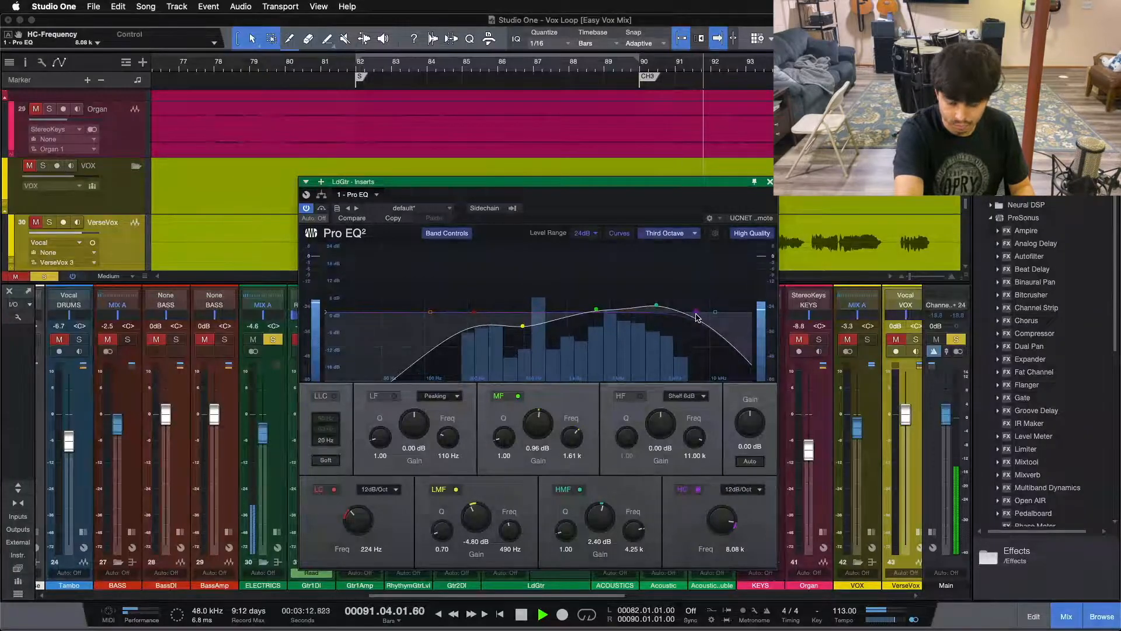
# - Replay the solo comparing the high cut off and on, leave it enabled, stop playback and unsolo the lead guitar
pyautogui.press('KP_1')
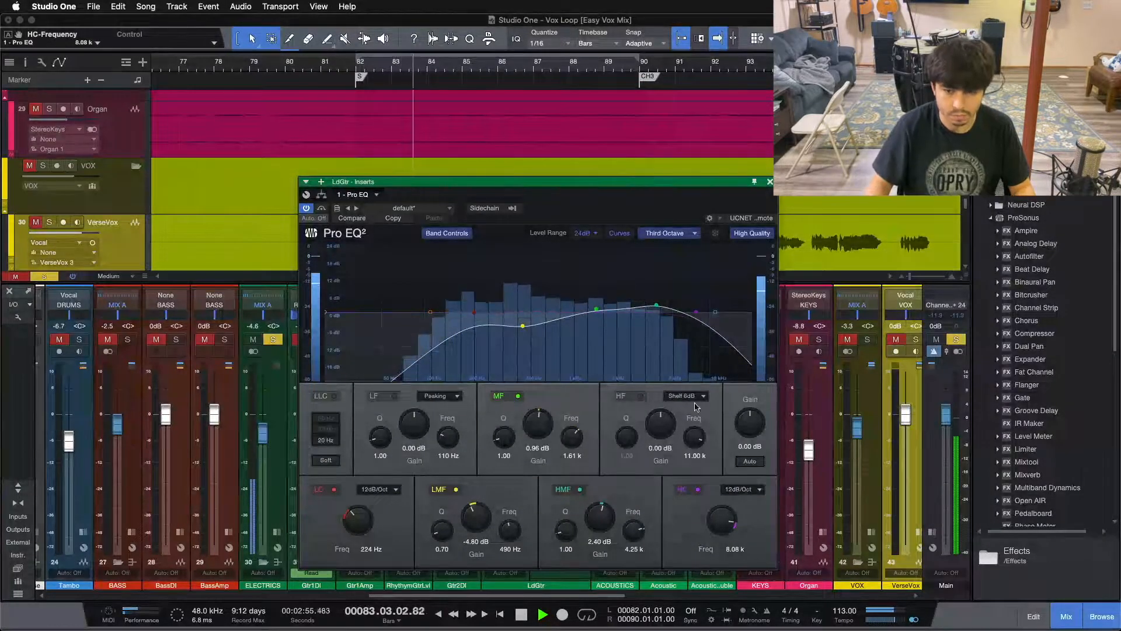
pyautogui.click(697, 490)
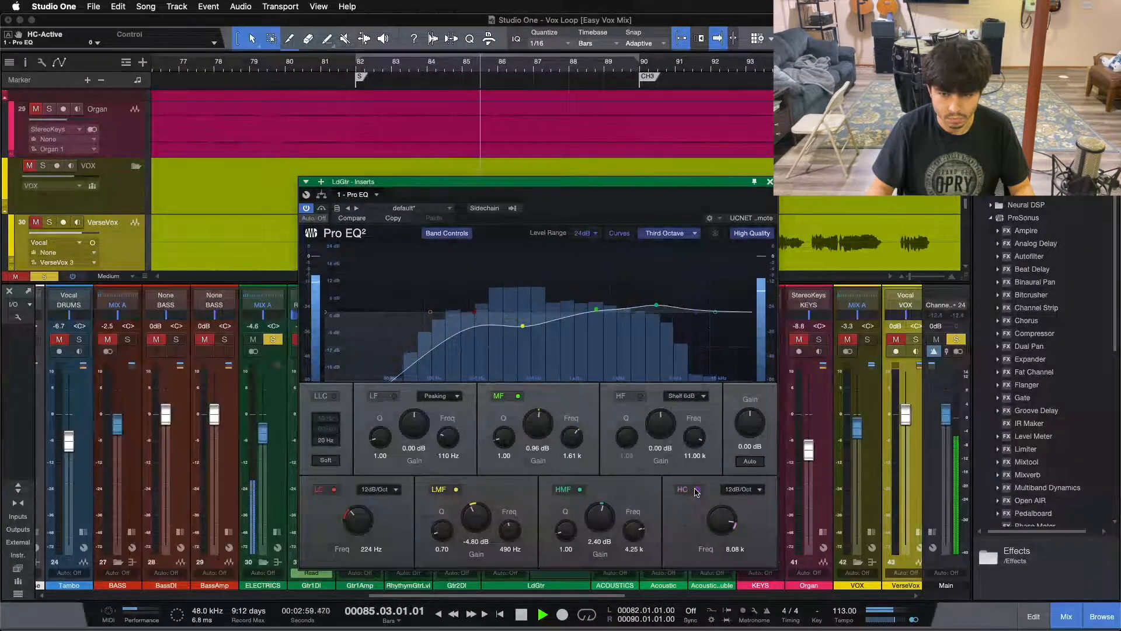
pyautogui.click(696, 490)
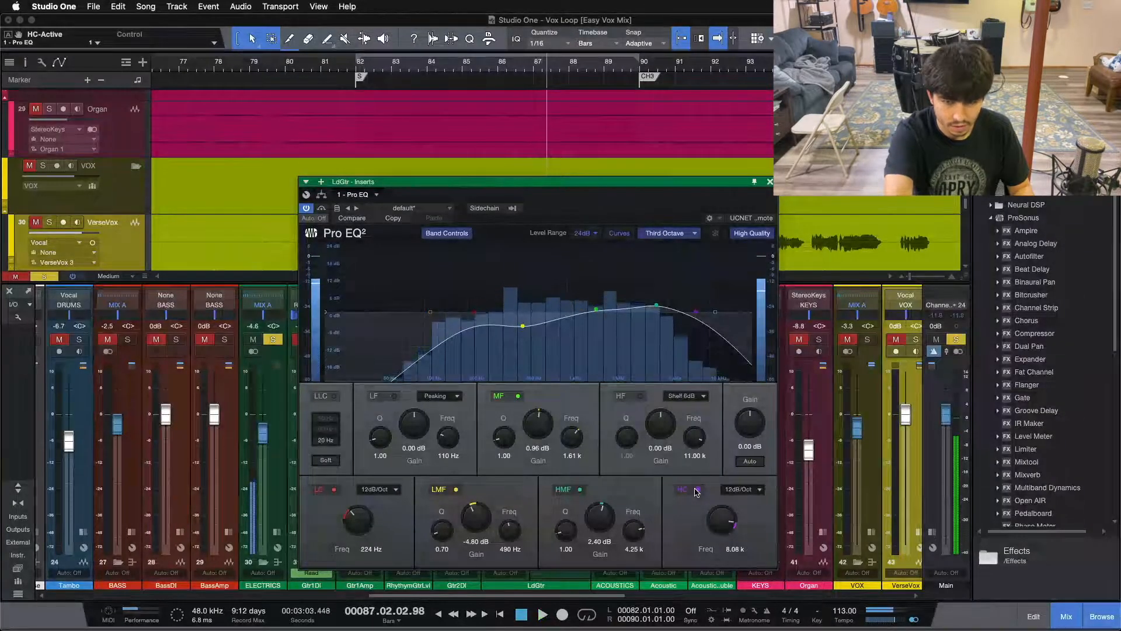
pyautogui.press('space')
pyautogui.hotkey('shift', 's')
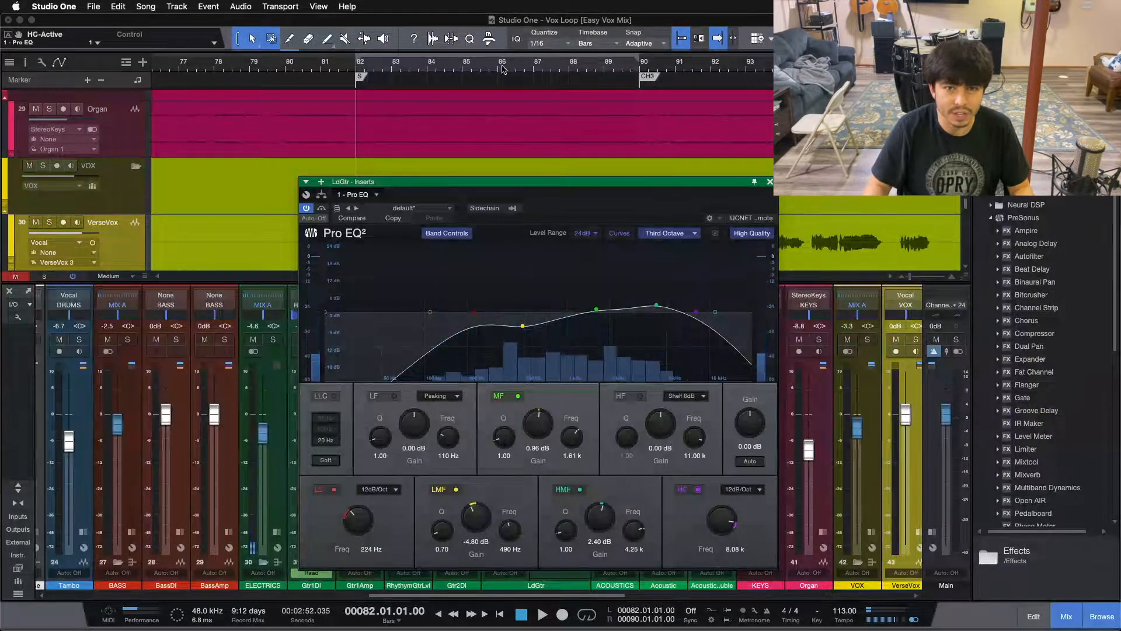
# - Audition the lead guitar within the full mix from bar 42, in the section before verse 3
pyautogui.hotkey('shift', 'z')
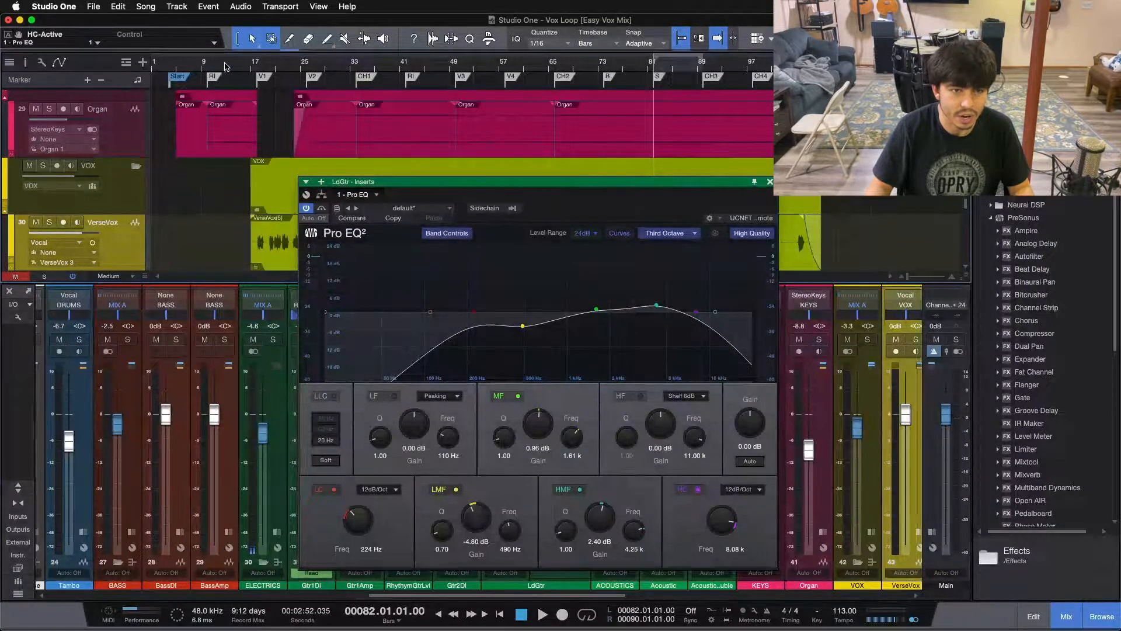
pyautogui.moveTo(225, 64); pyautogui.dragTo(250, 97)
pyautogui.hotkey('shift', 'z')
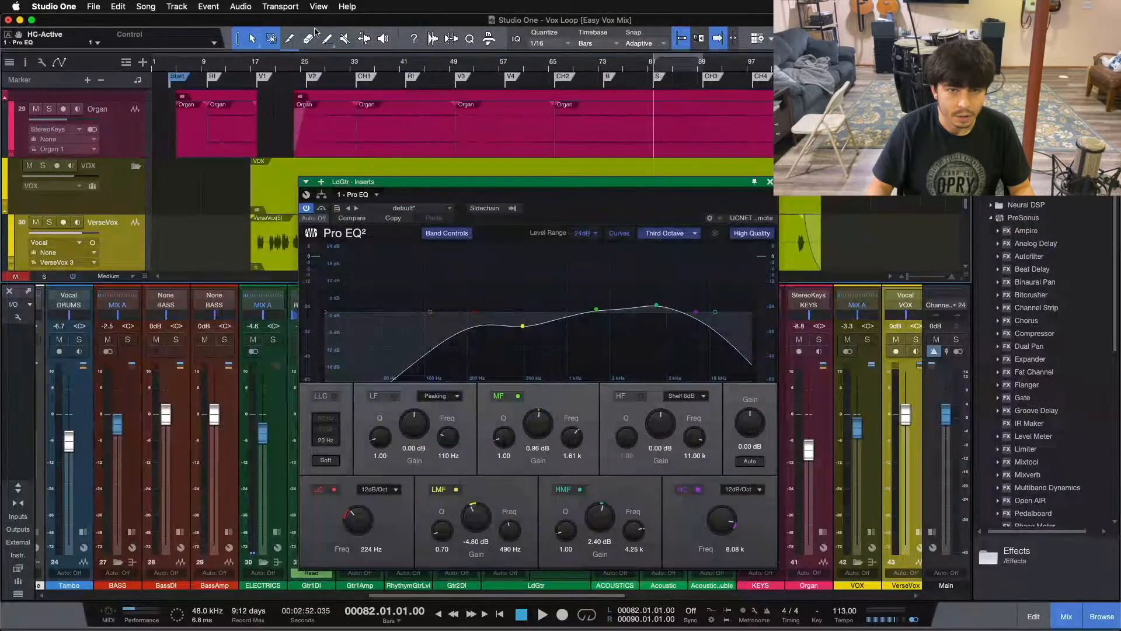
pyautogui.click(406, 65)
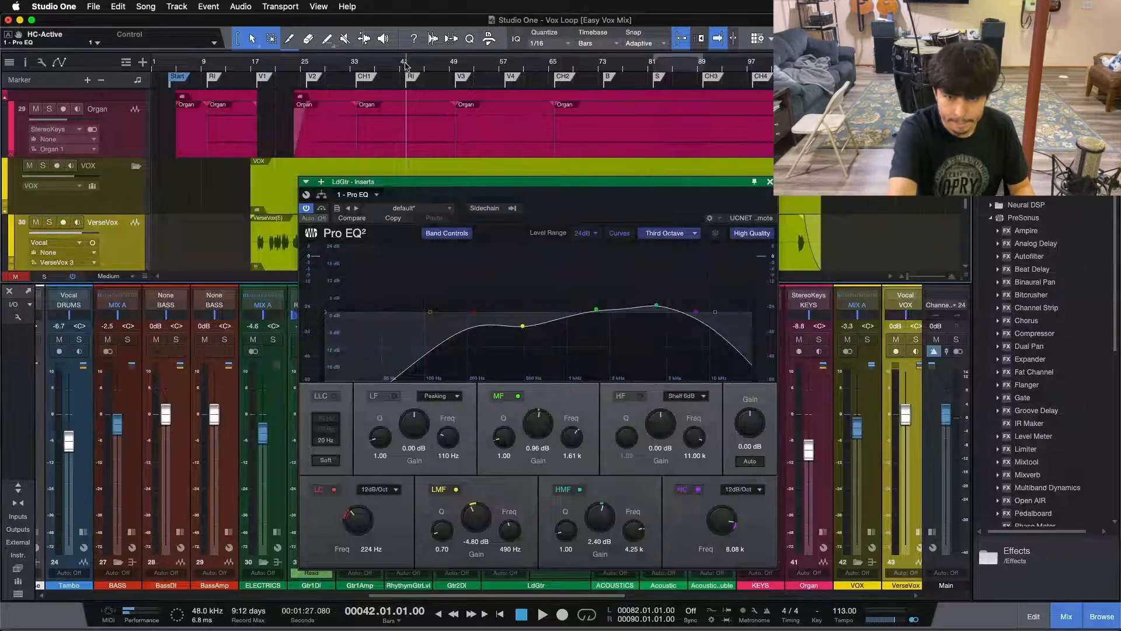
pyautogui.press('space')
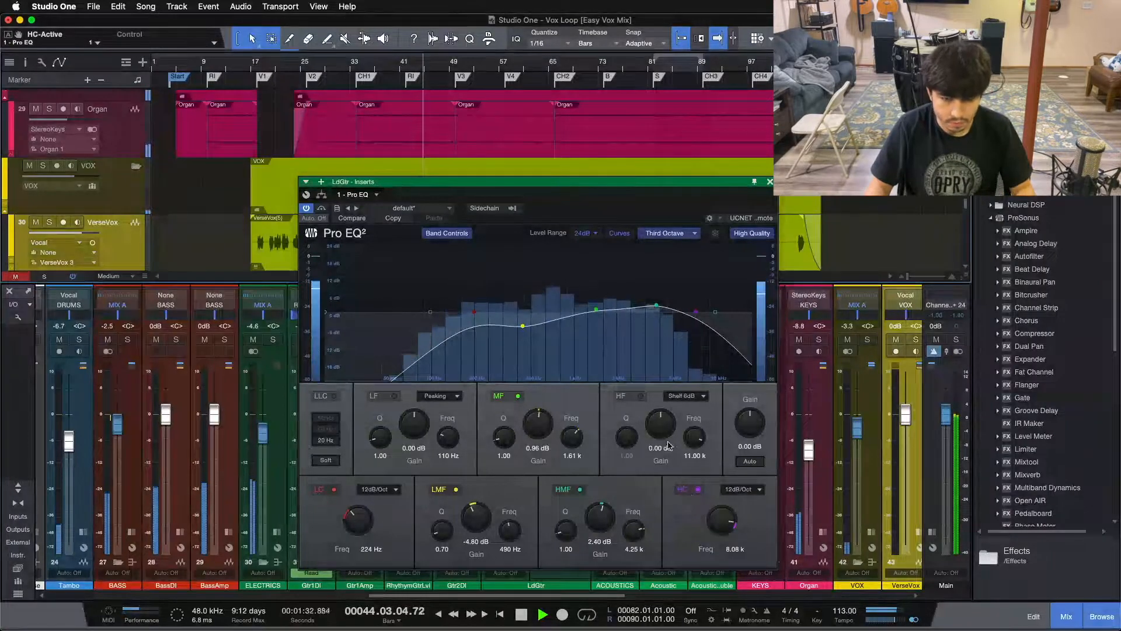
pyautogui.press('space')
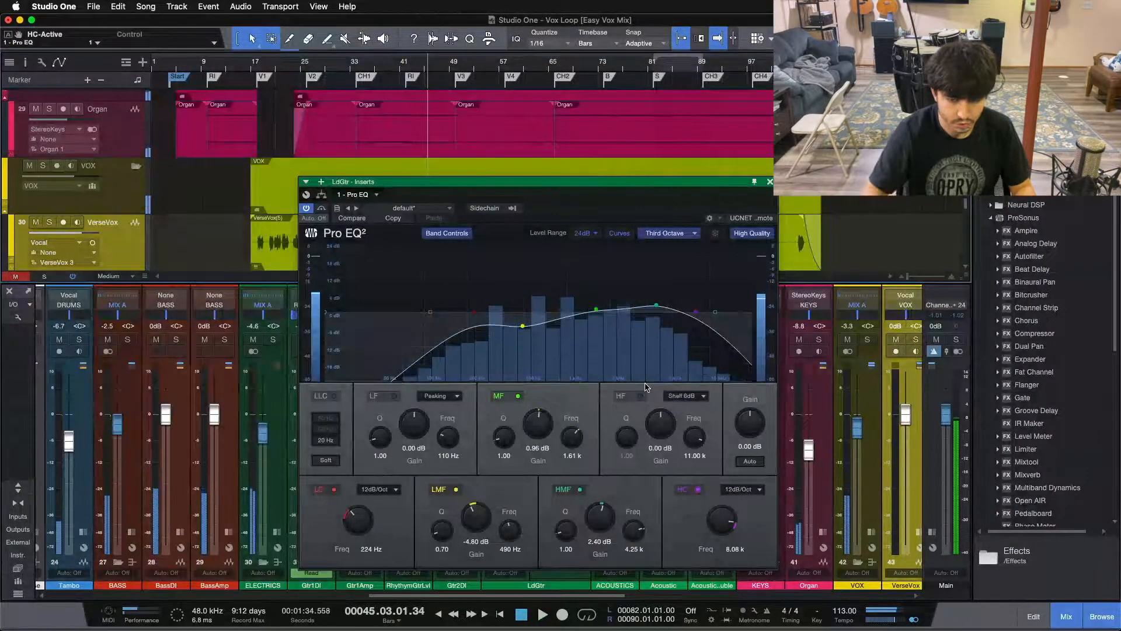
# - Switch to Notes, check off the "LdGtr too harsh/too much top end" item, and return to Studio One
pyautogui.click(577, 610)
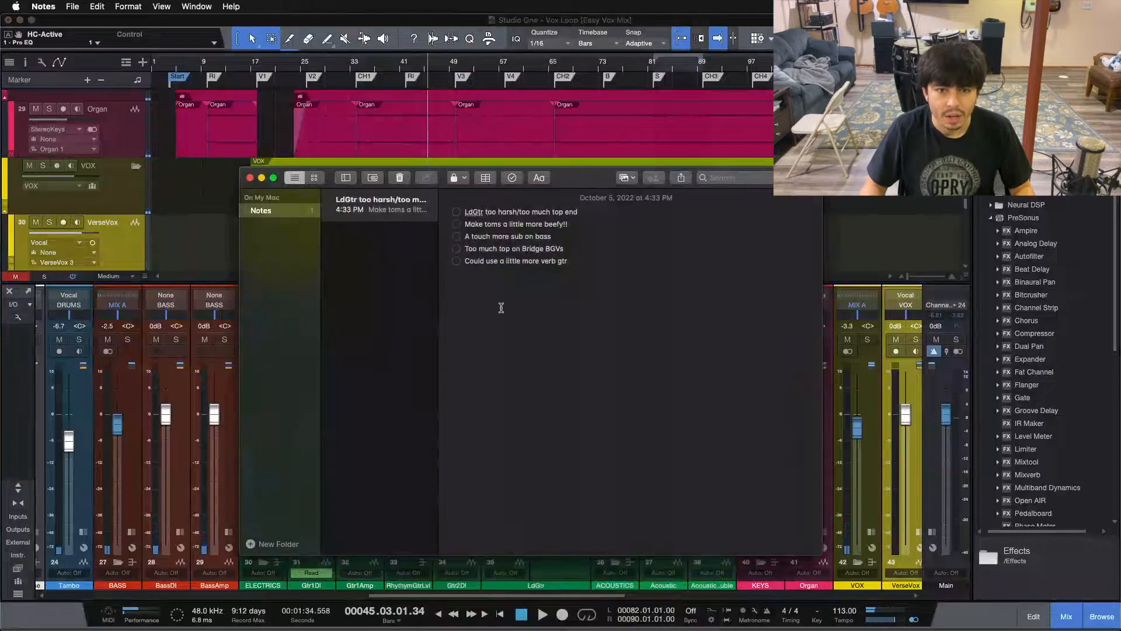
pyautogui.click(458, 212)
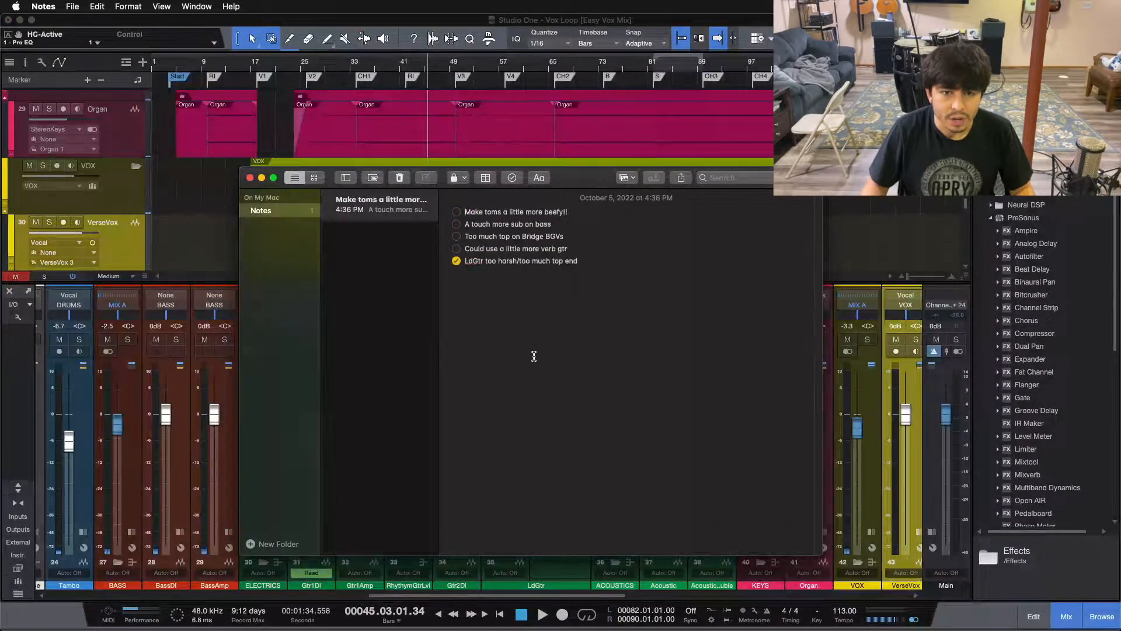
pyautogui.click(555, 579)
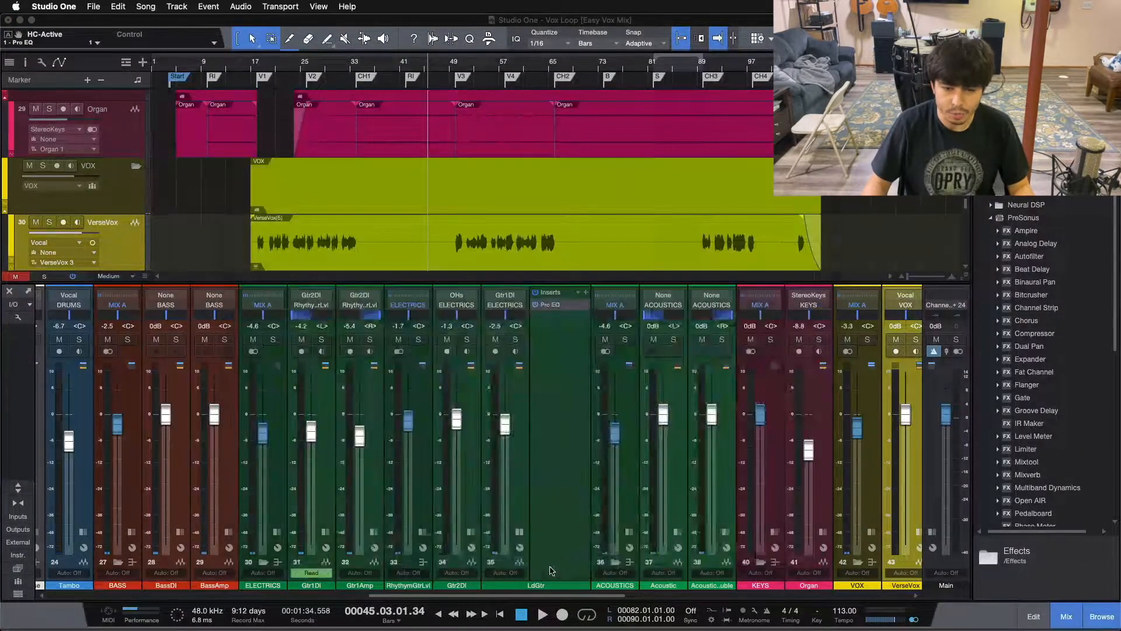
# - Close the lead guitar EQ and open the Pro EQ insert on the TomsLvl bus
pyautogui.click(769, 195)
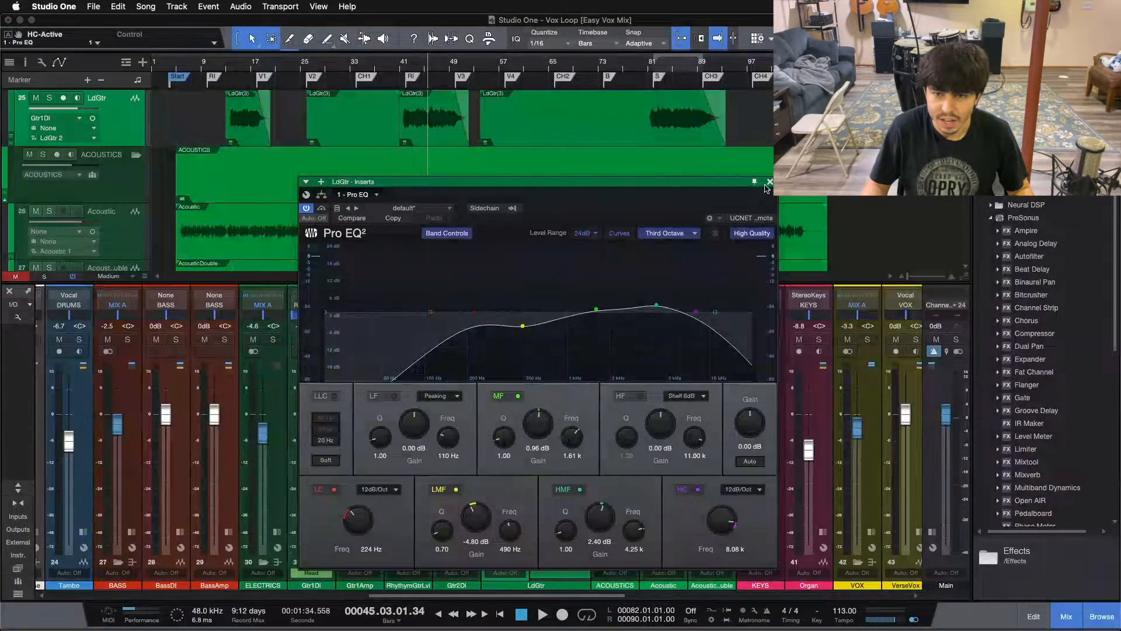
pyautogui.click(769, 182)
pyautogui.moveTo(494, 596); pyautogui.dragTo(248, 596)
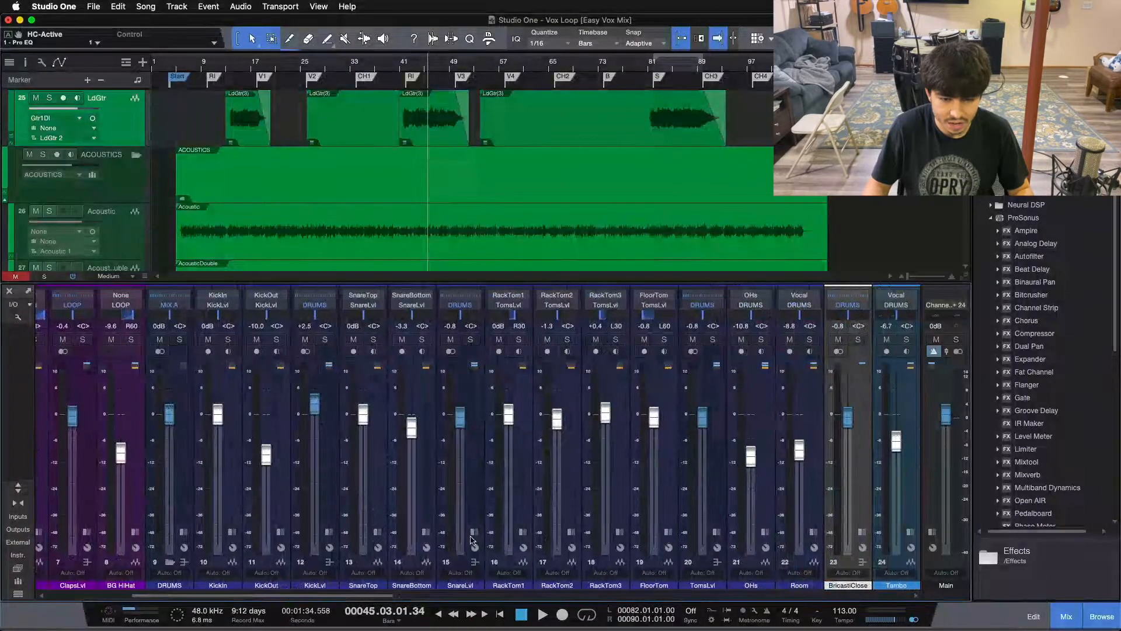
pyautogui.click(718, 532)
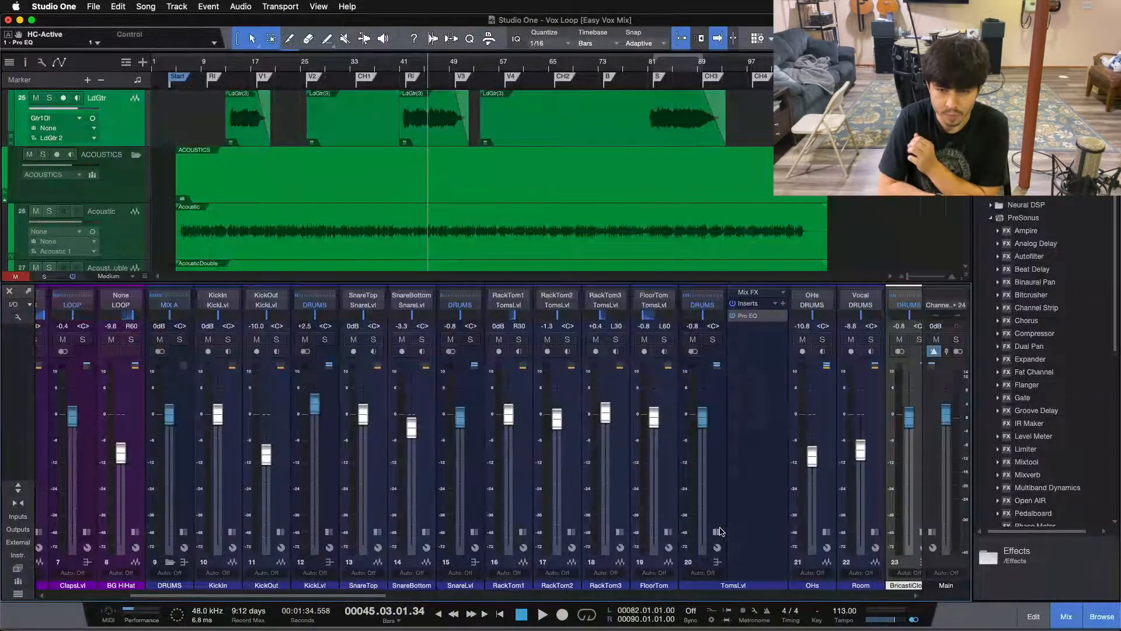
pyautogui.click(711, 501)
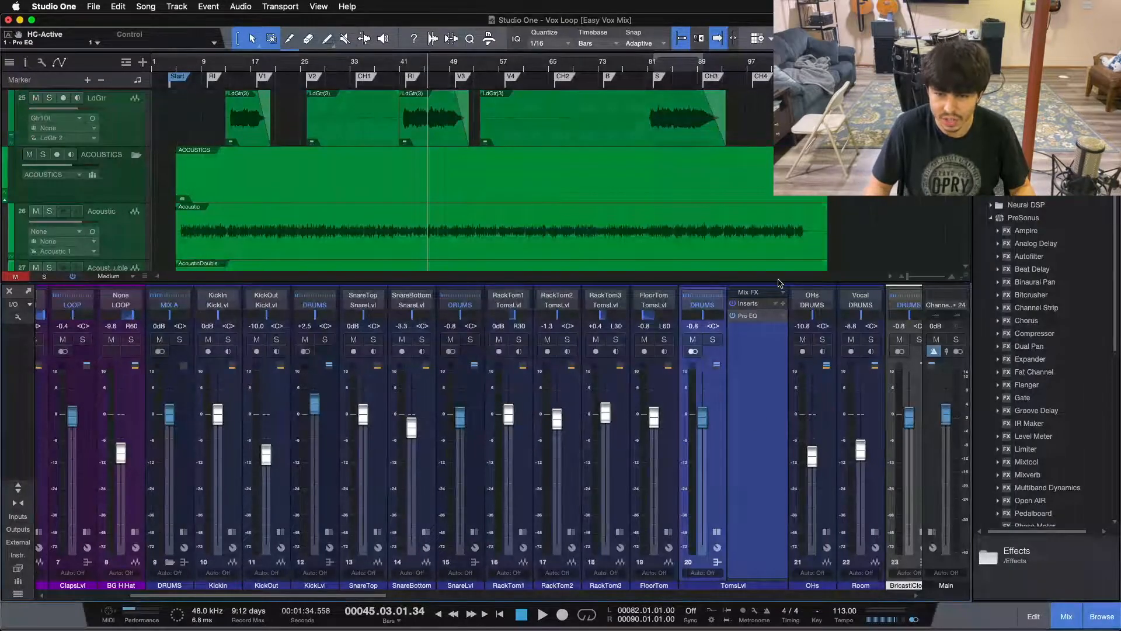
pyautogui.click(753, 316)
pyautogui.moveTo(739, 269); pyautogui.dragTo(675, 239)
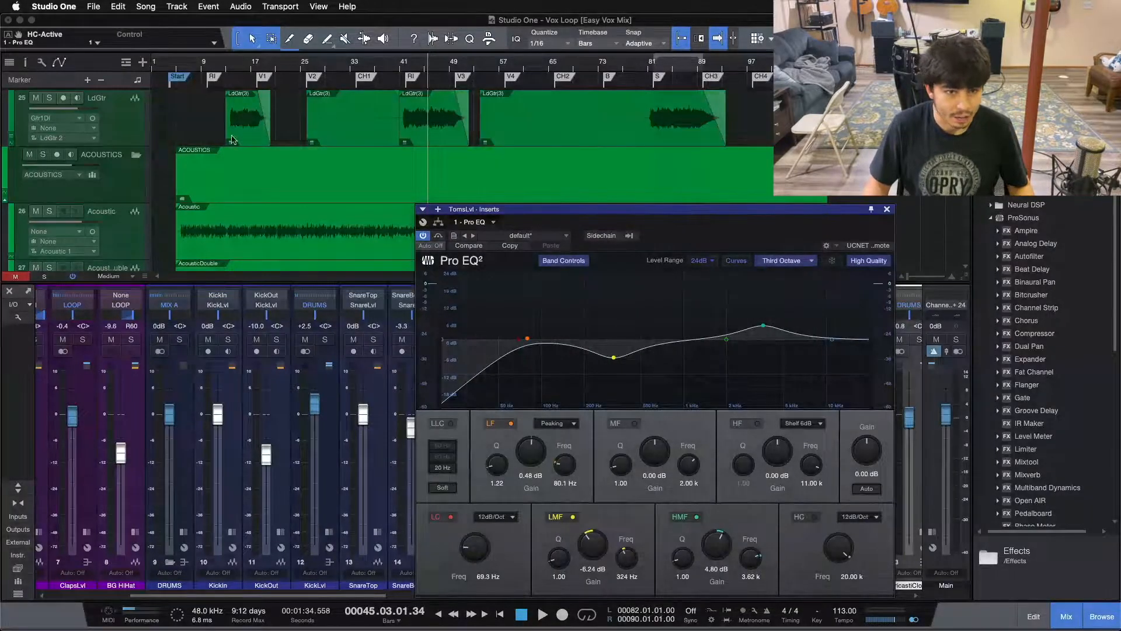
# - Loop bars 16 to 19 around the tom fill before verse 1 and play it with the TomsLvl channel in view
pyautogui.press('F3')
pyautogui.scroll(15, 320, 317)
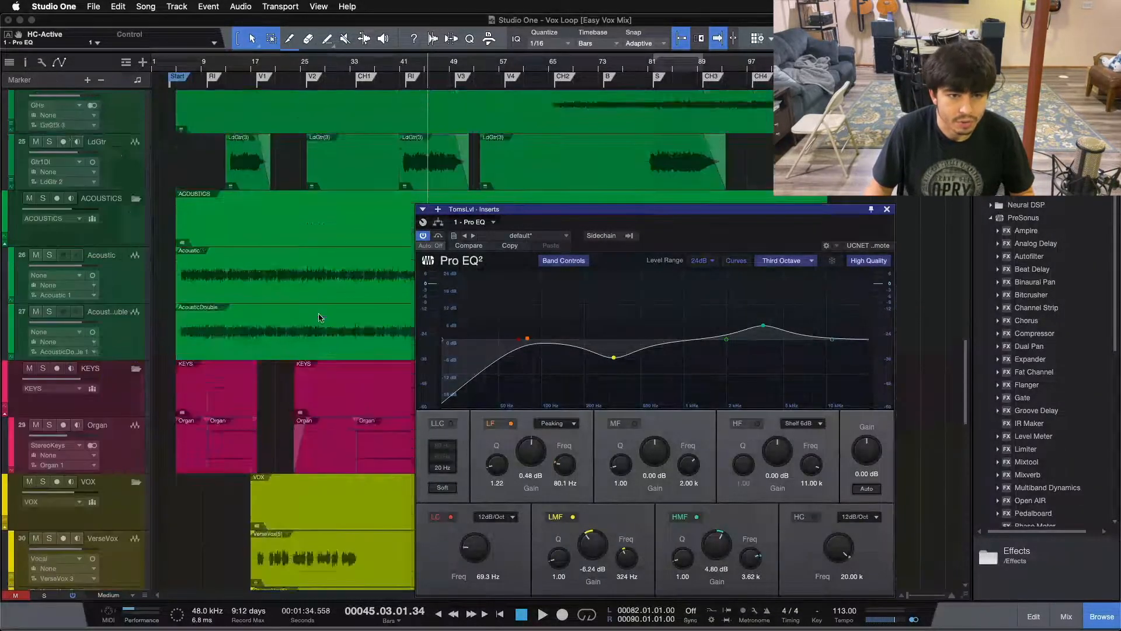
pyautogui.moveTo(669, 242); pyautogui.dragTo(794, 241)
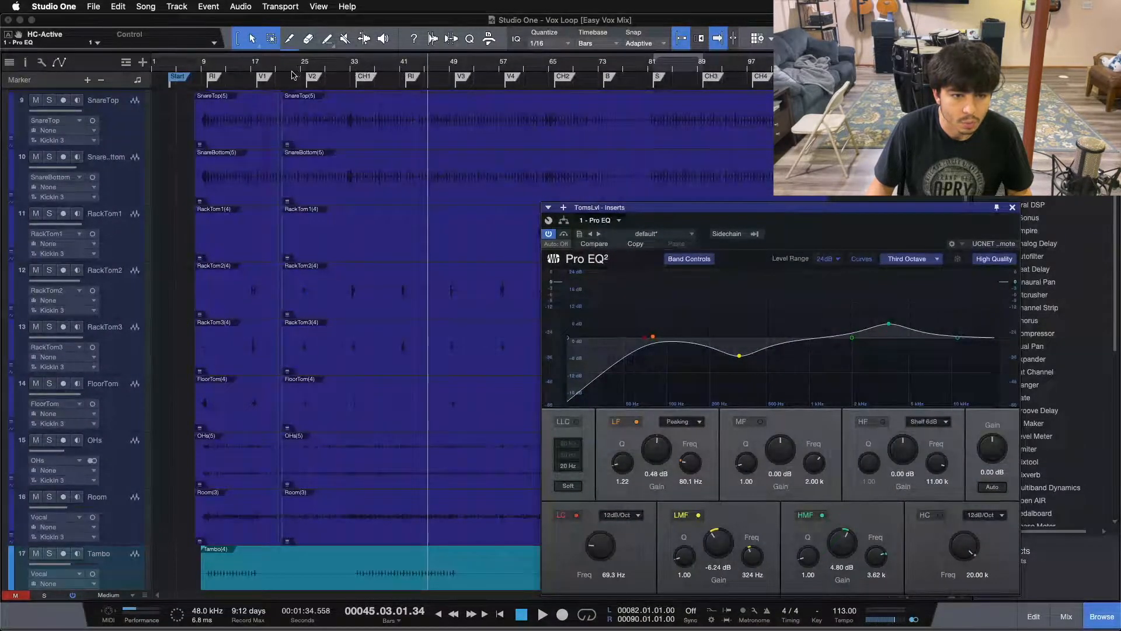
pyautogui.moveTo(261, 64); pyautogui.dragTo(407, 109)
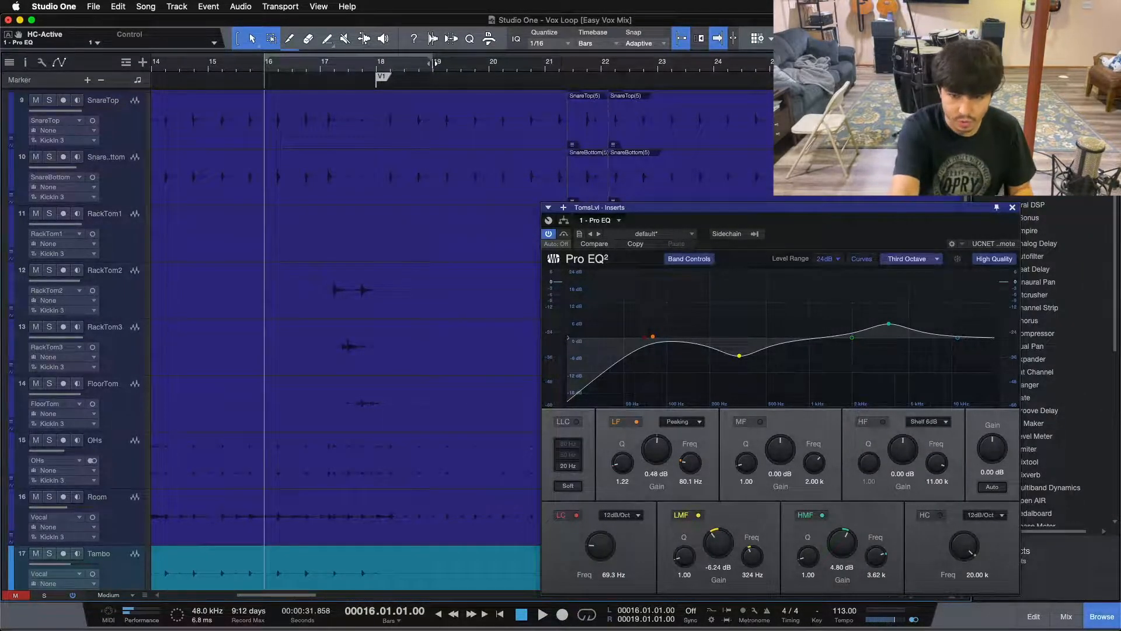
pyautogui.press('/')
pyautogui.press('space')
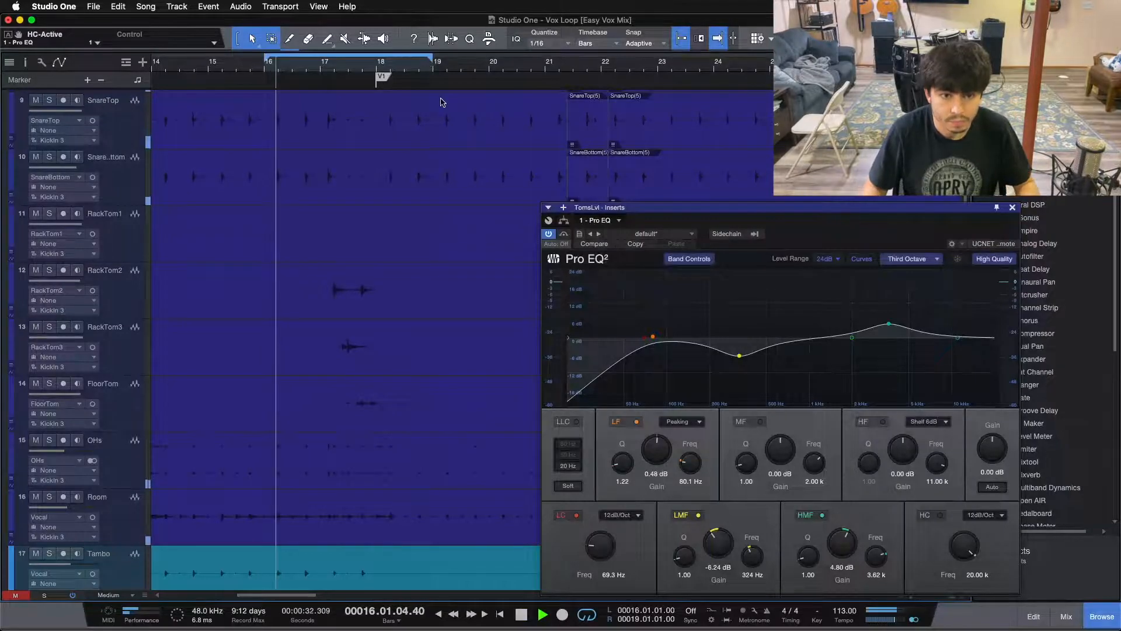
pyautogui.press('F3')
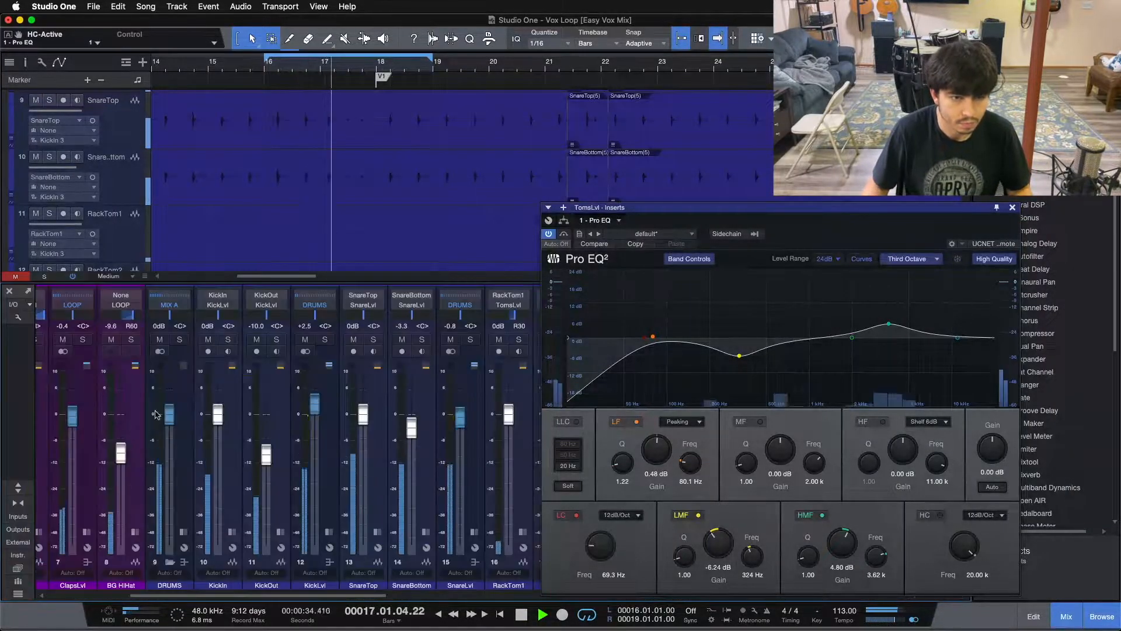
pyautogui.moveTo(316, 596); pyautogui.dragTo(450, 595)
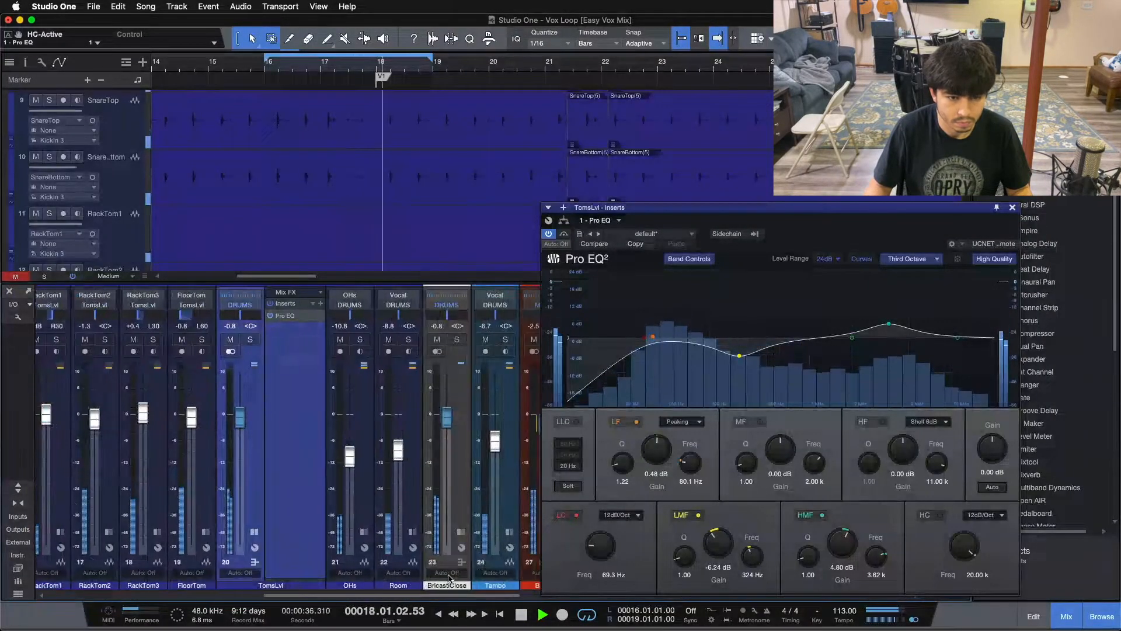
# - Solo the TomsLvl bus and tighten the loop around the tom fill to 16.04 through 18.03
pyautogui.click(251, 340)
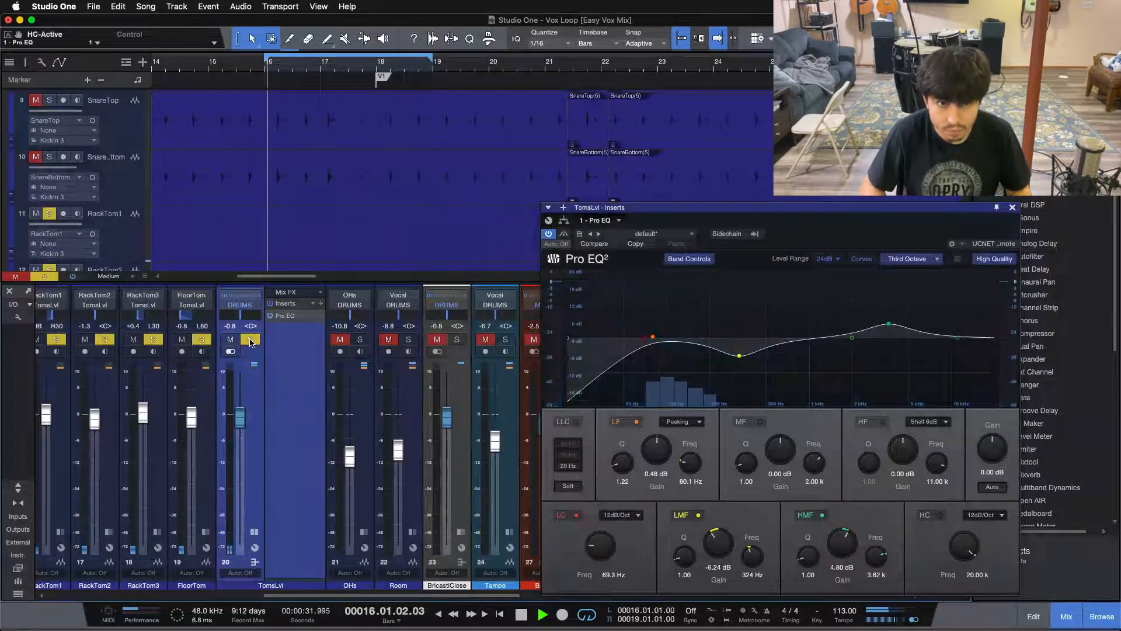
pyautogui.scroll(-3, 345, 251)
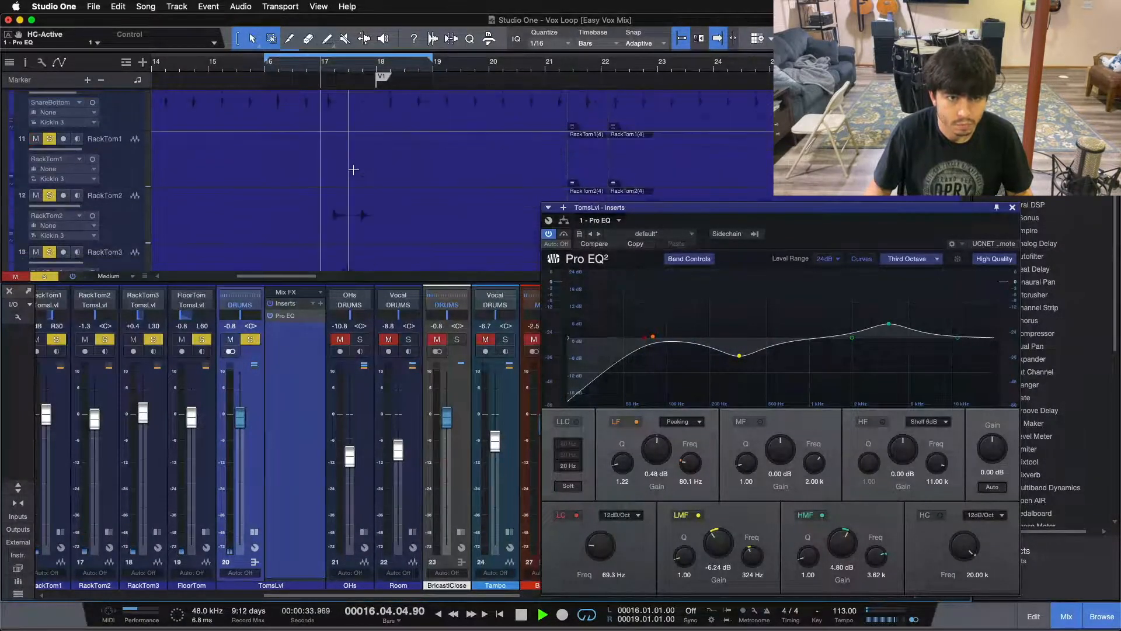
pyautogui.moveTo(267, 60); pyautogui.dragTo(309, 61)
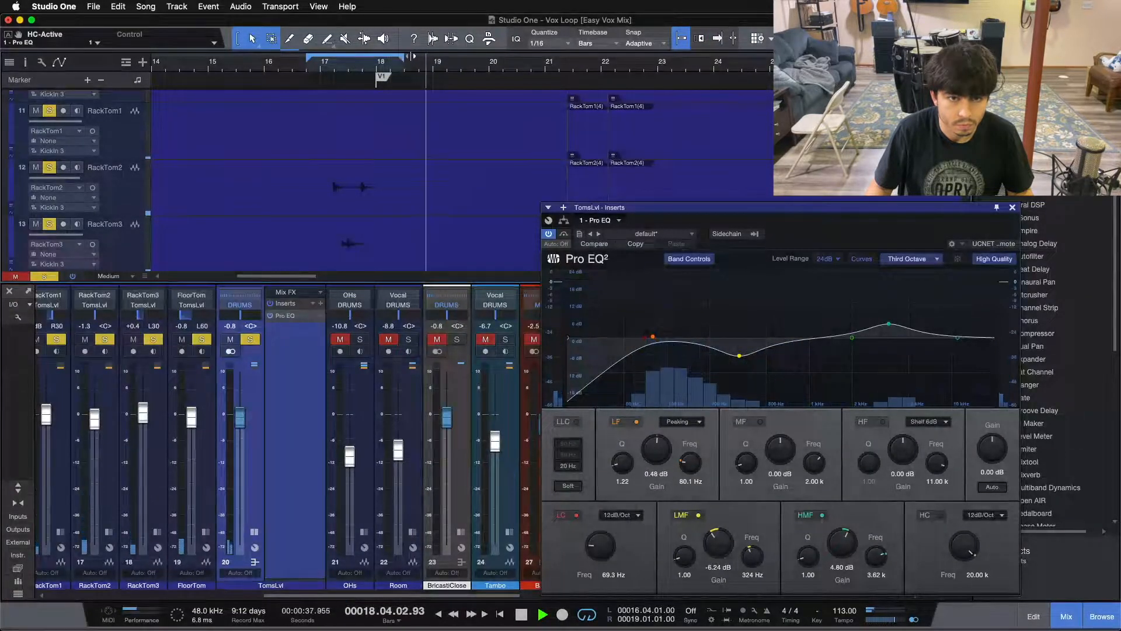
pyautogui.moveTo(429, 61); pyautogui.dragTo(404, 60)
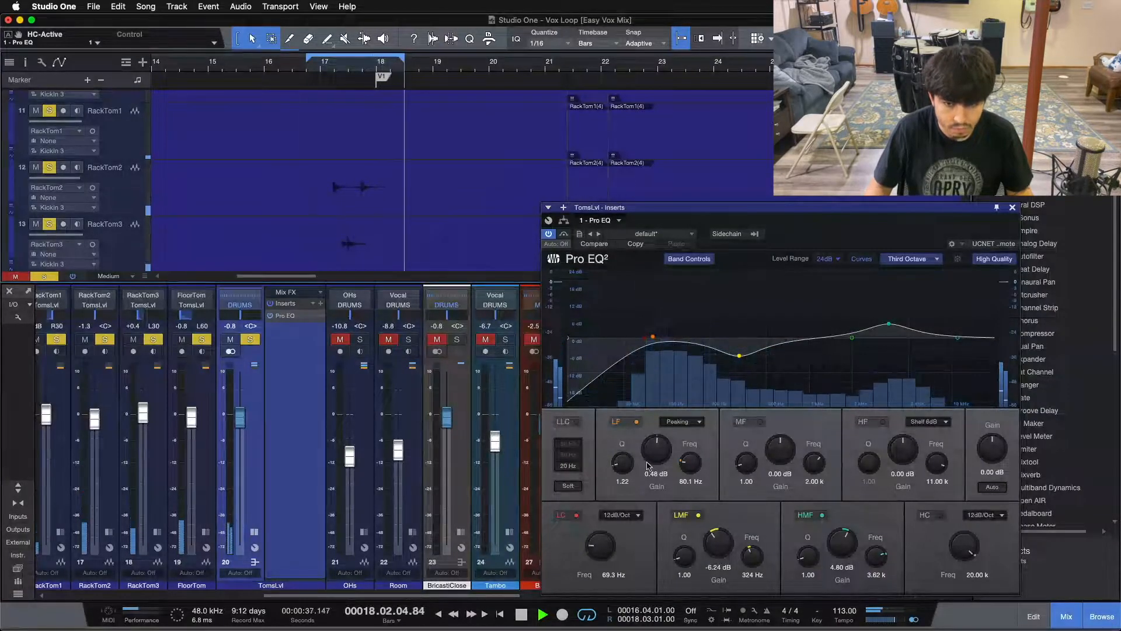
# - Raise the LF band gain at 80.1 Hz on the toms' Pro EQ to 1.92 dB while listening, and stop playback
pyautogui.moveTo(656, 472); pyautogui.dragTo(653, 447)
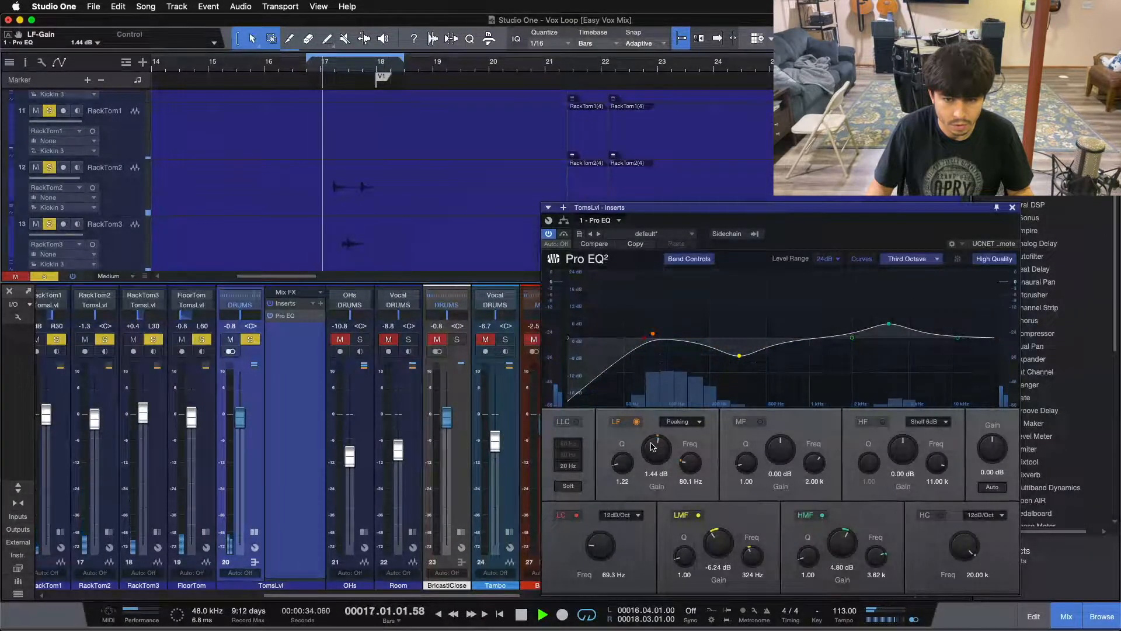
pyautogui.scroll(1, 653, 447)
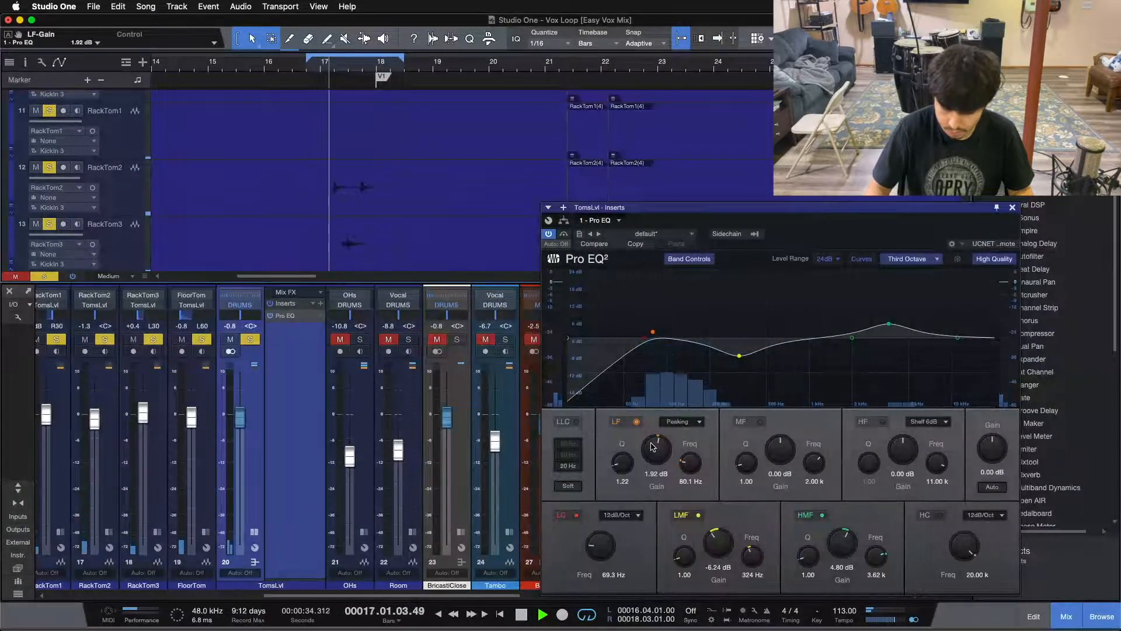
pyautogui.press('space')
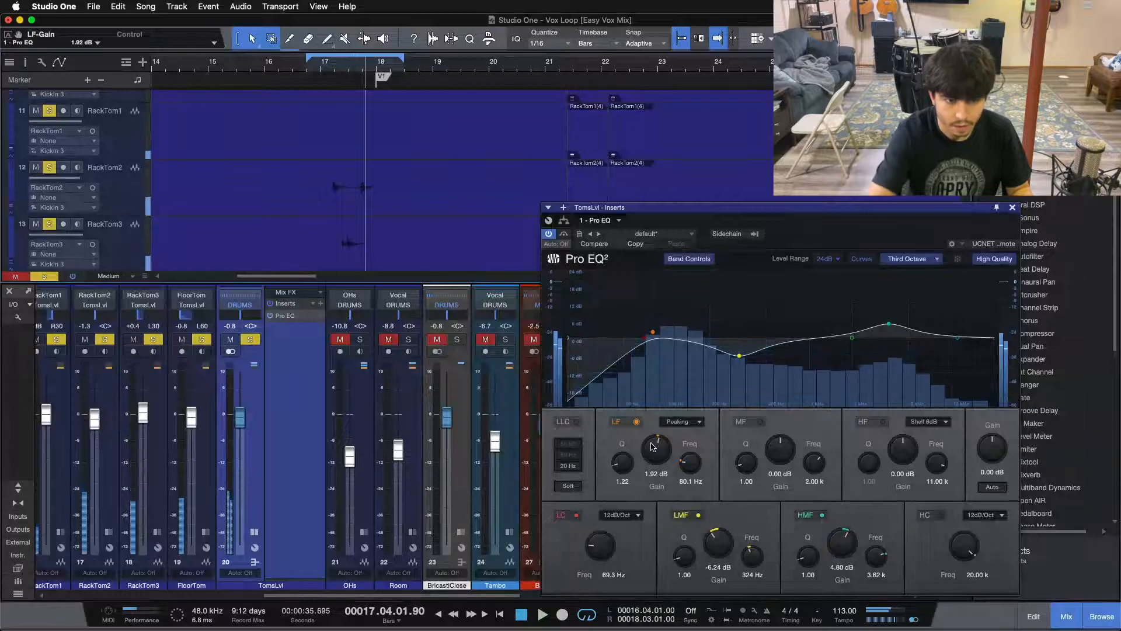
# - Clear the solo, audition the toms in the full mix from bar 15, and set the EQ's LF gain to 1.44 dB
pyautogui.hotkey('shift', 's')
pyautogui.moveTo(235, 70); pyautogui.dragTo(264, 61)
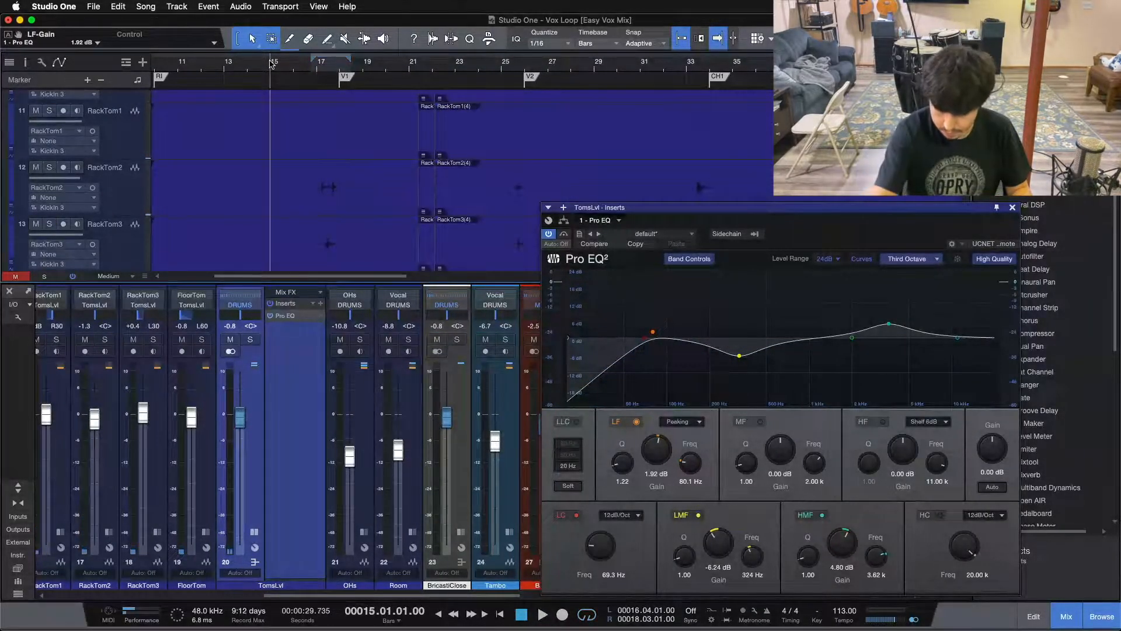
pyautogui.press('space')
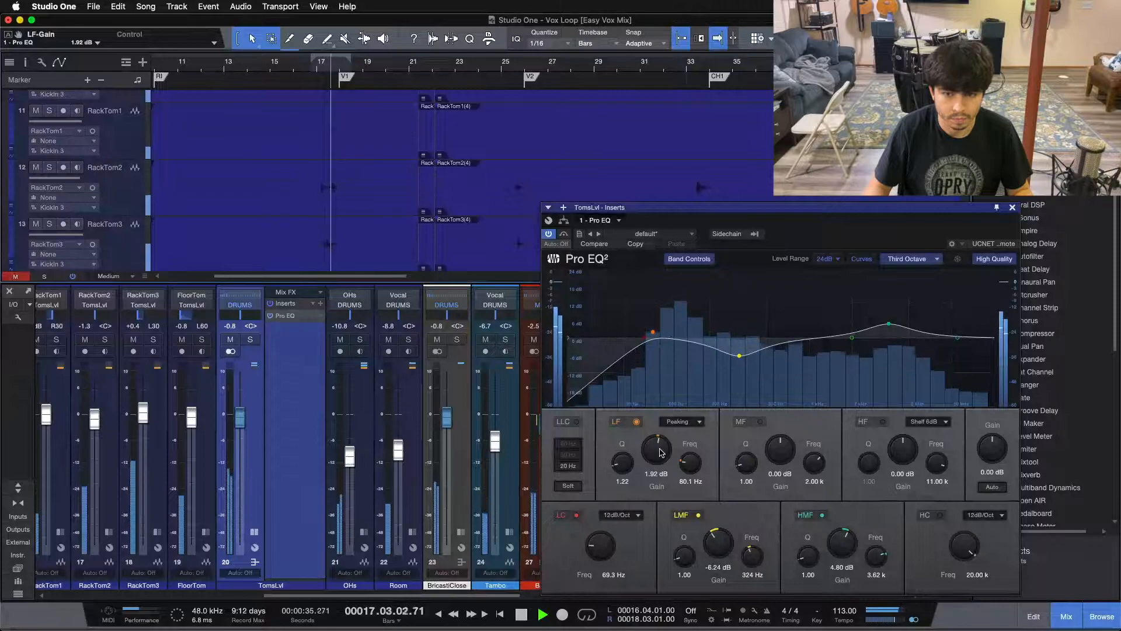
pyautogui.scroll(-2, 662, 453)
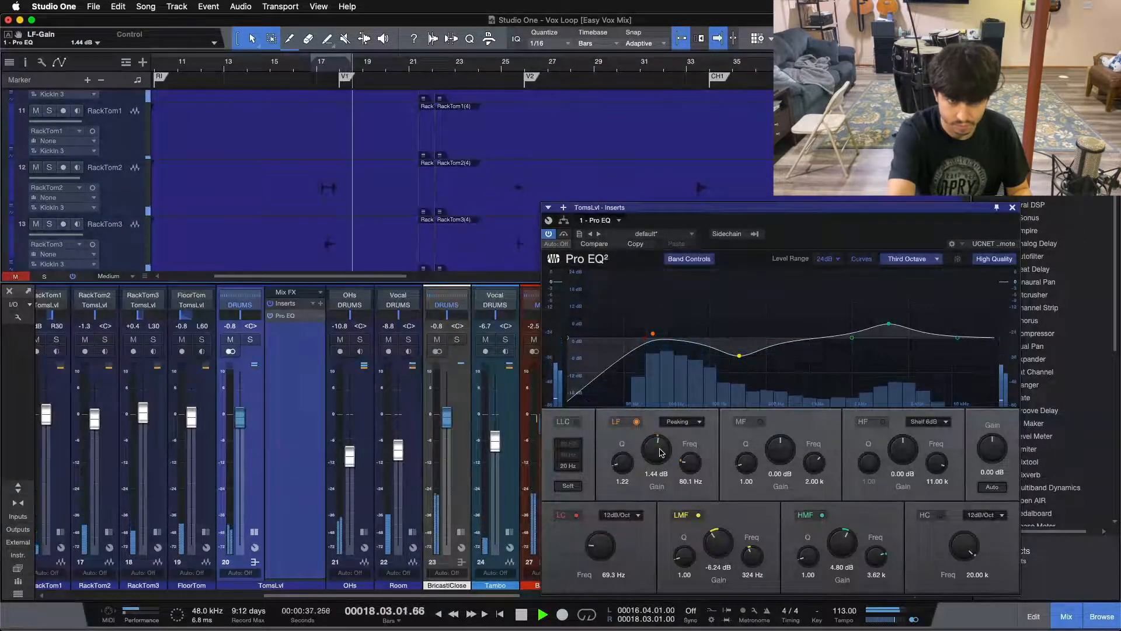
pyautogui.press('space')
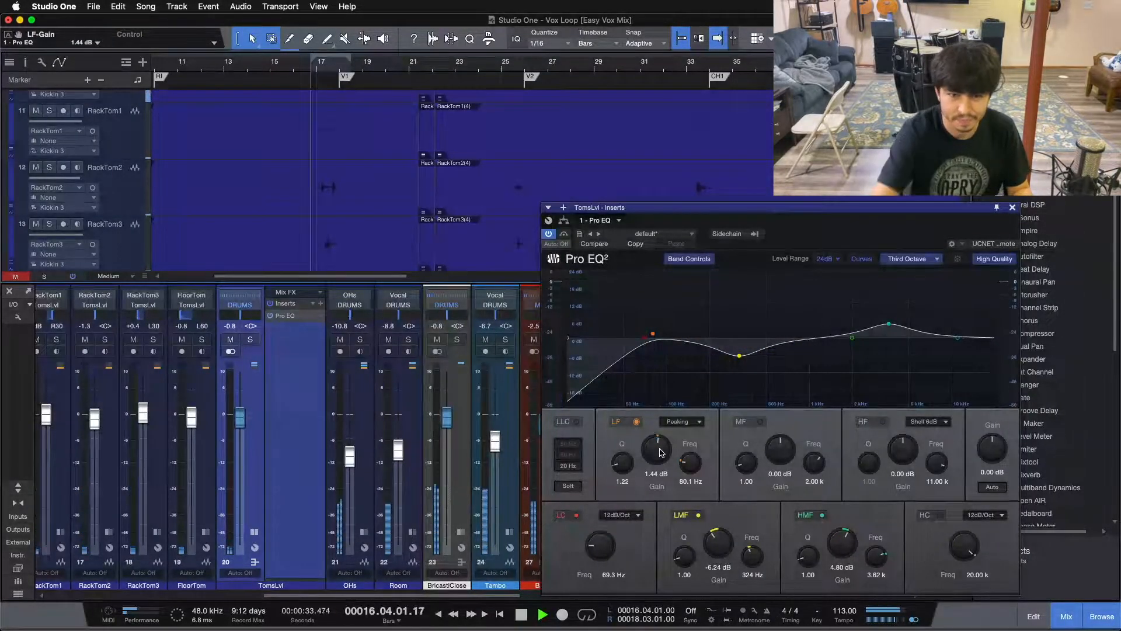
pyautogui.press('space')
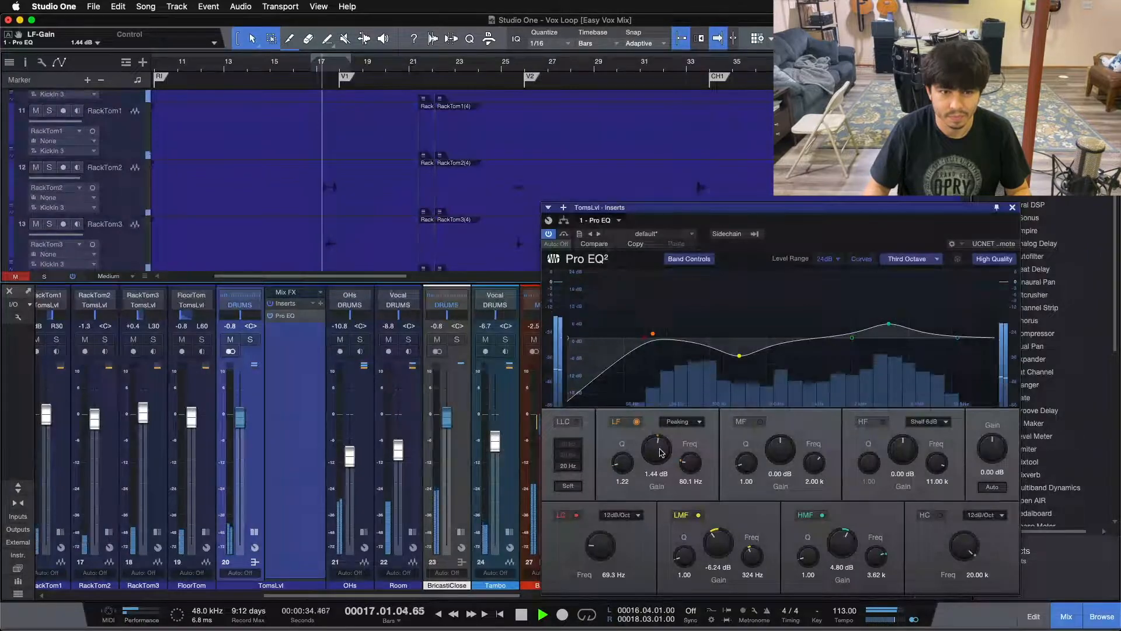
# - Close the toms EQ, switch to Notes to check off "Make toms a little more beefy!!", and return to Studio One
pyautogui.click(1013, 208)
pyautogui.click(687, 61)
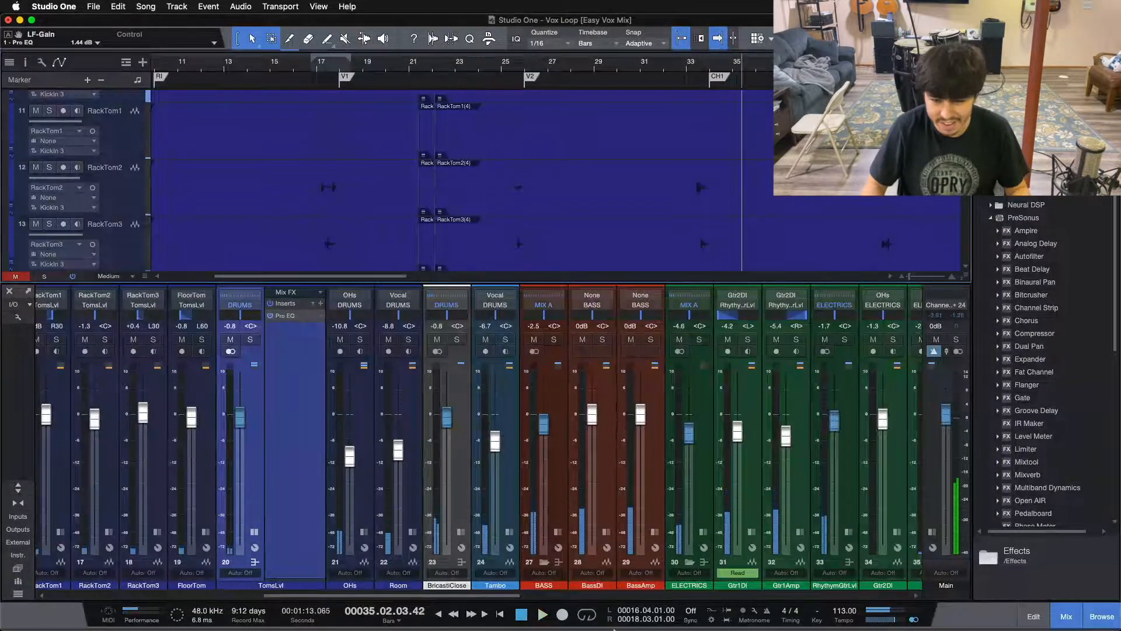
pyautogui.moveTo(614, 629)
pyautogui.click(573, 602)
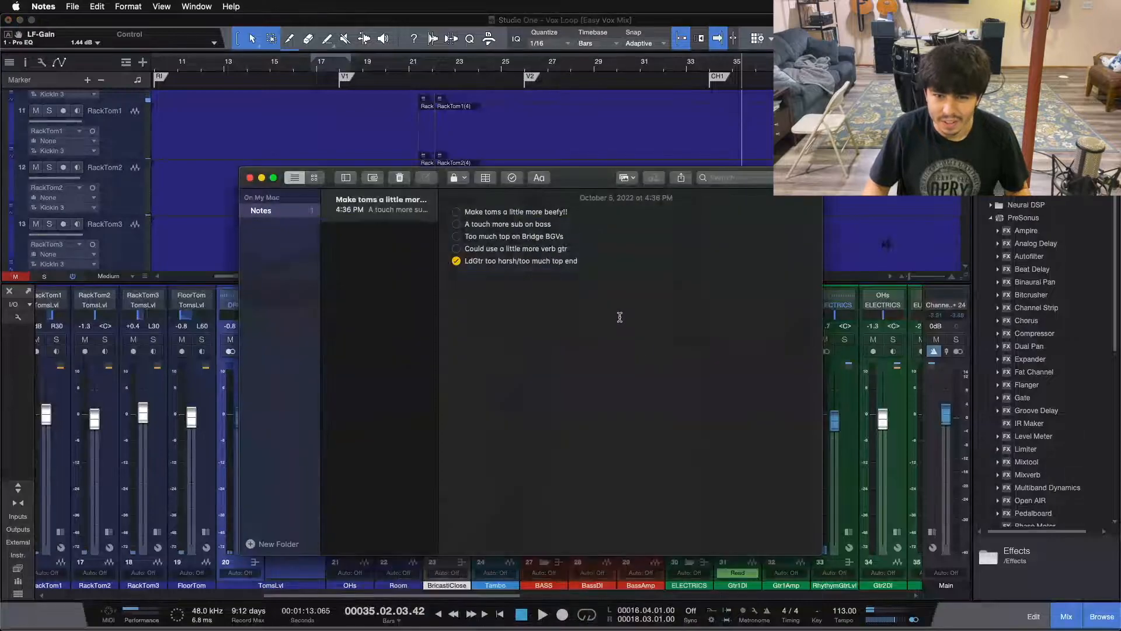
pyautogui.click(456, 212)
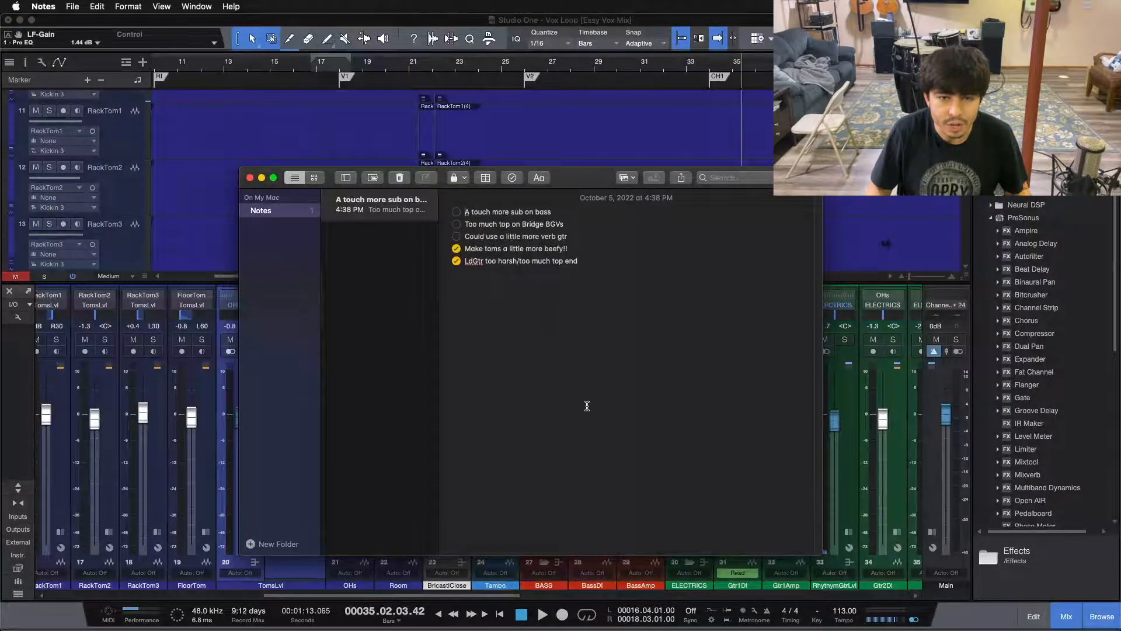
pyautogui.click(511, 601)
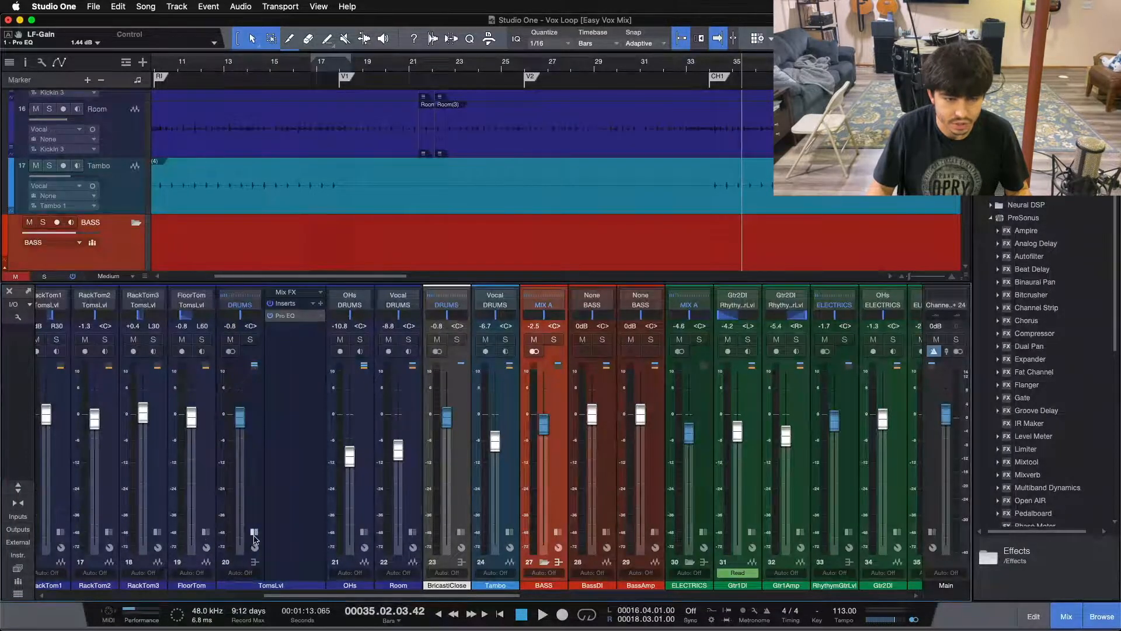
# - Collapse the TomsLvl inserts, set the loop range over chorus 1 from bar 34 to 42, and play it with the bass tracks in view
pyautogui.click(254, 532)
pyautogui.scroll(-3, 652, 205)
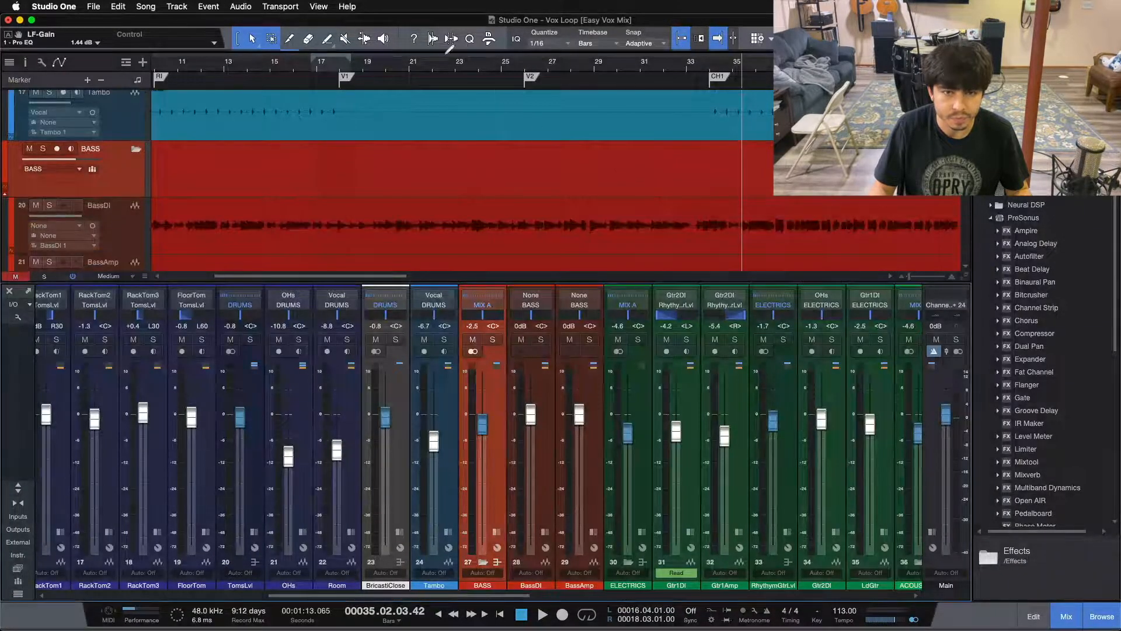
pyautogui.scroll(-5, 447, 64)
pyautogui.scroll(-4, 465, 176)
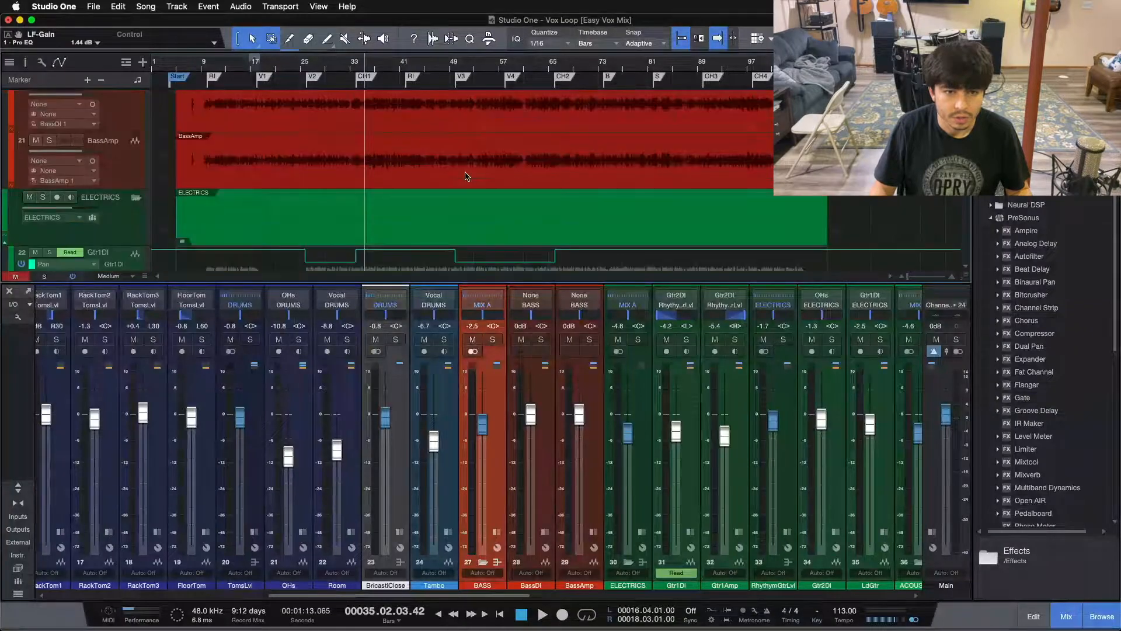
pyautogui.scroll(2, 466, 176)
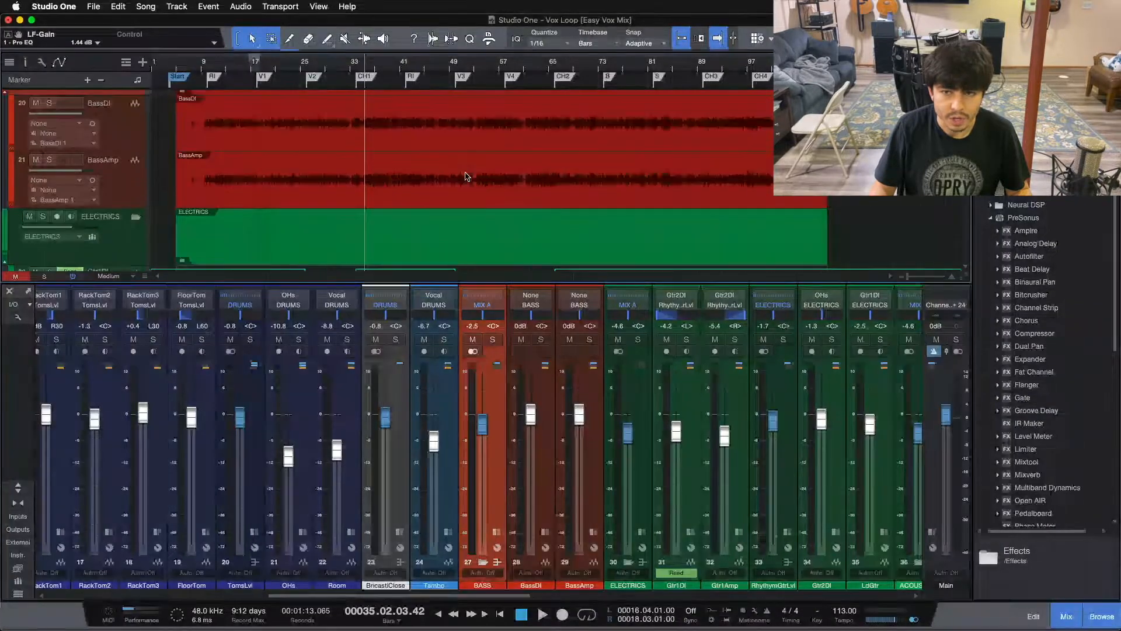
pyautogui.scroll(4, 368, 69)
pyautogui.click(353, 64)
pyautogui.press('KP_1')
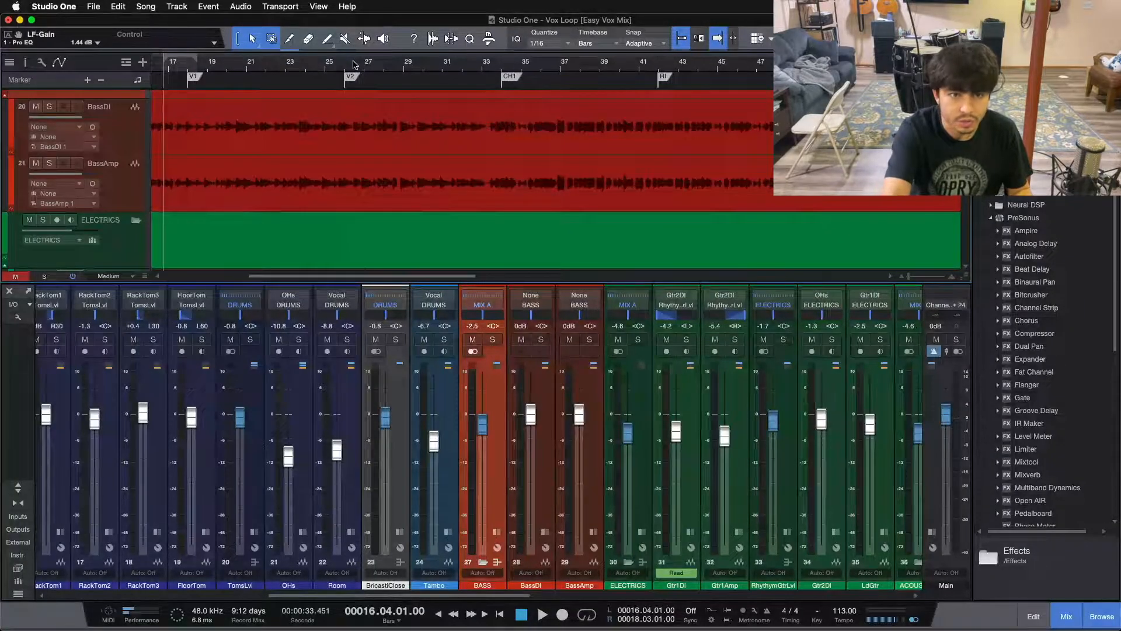
pyautogui.moveTo(503, 66); pyautogui.dragTo(657, 58)
pyautogui.press('space')
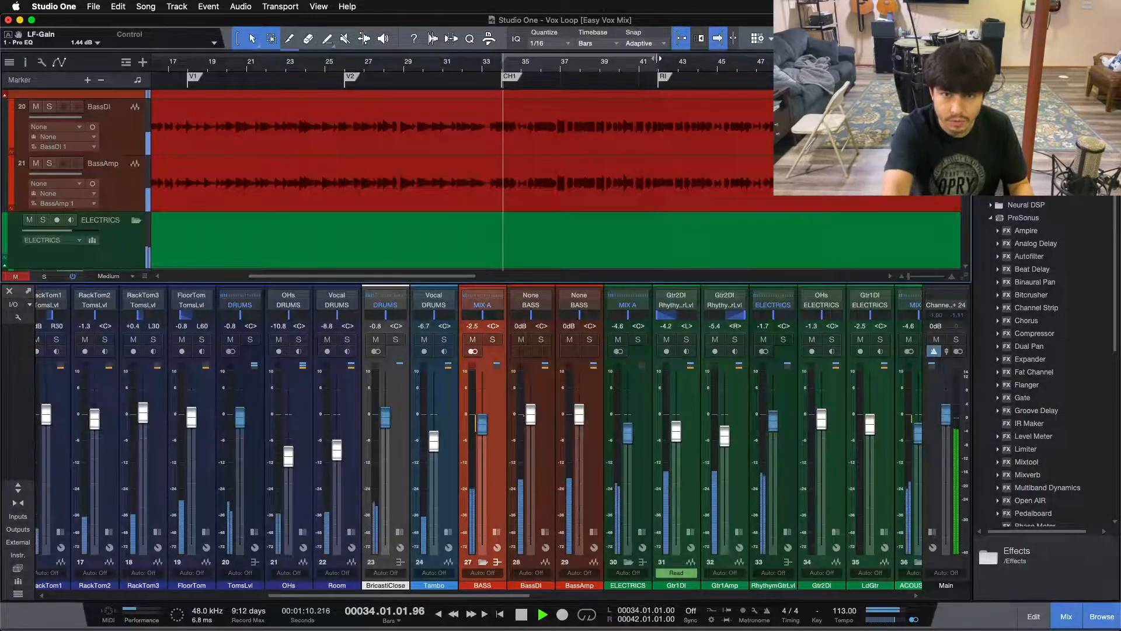
# - Solo the BASS bus and open its Pro EQ 2 insert, placing the window clear of the BASS channel
pyautogui.click(493, 339)
pyautogui.click(500, 533)
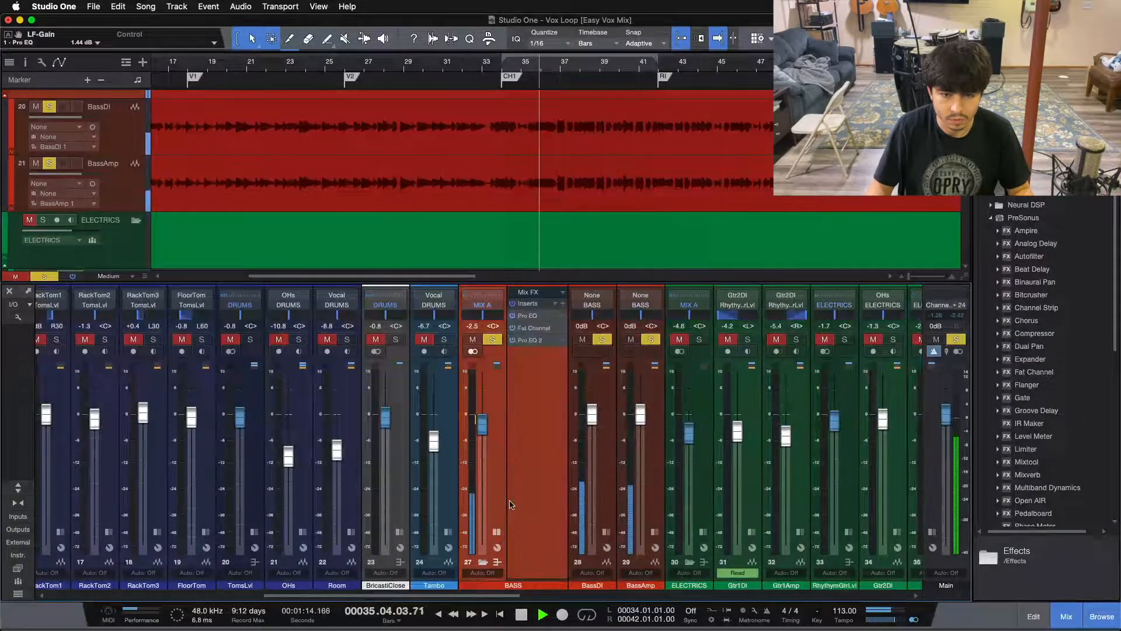
pyautogui.doubleClick(536, 341)
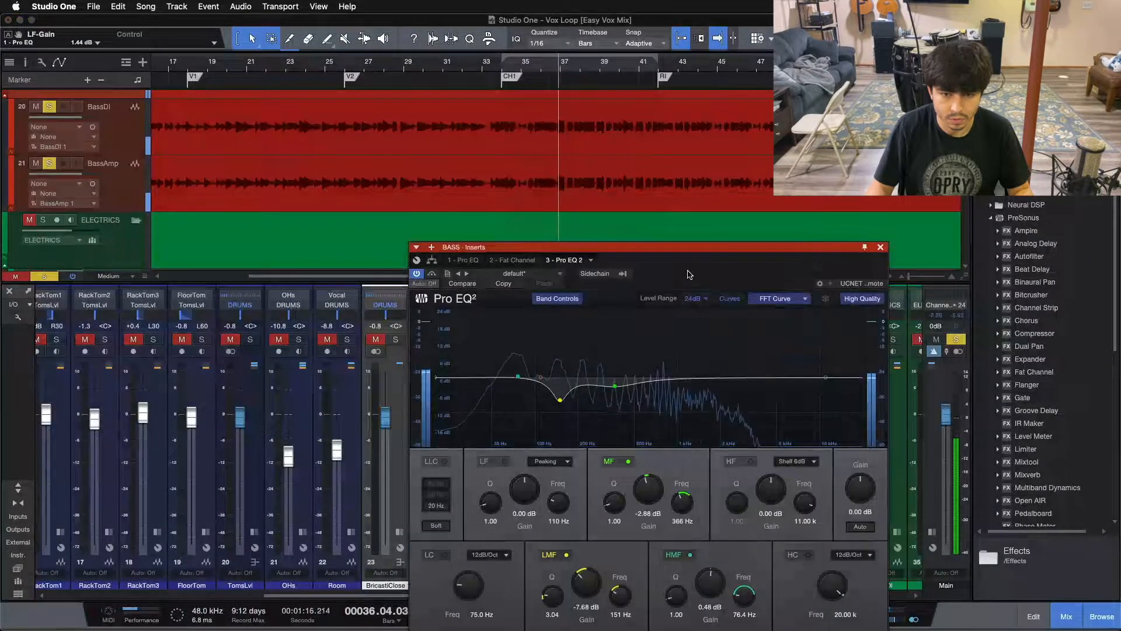
pyautogui.moveTo(689, 247); pyautogui.dragTo(735, 226)
pyautogui.moveTo(767, 571); pyautogui.dragTo(762, 571)
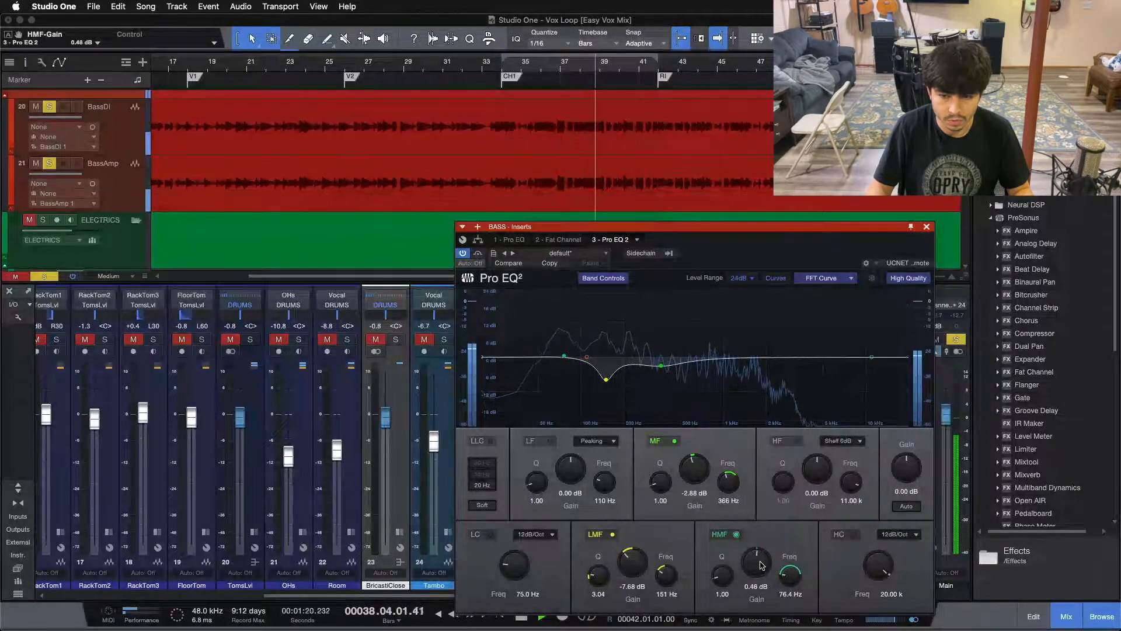
pyautogui.moveTo(701, 257); pyautogui.dragTo(800, 241)
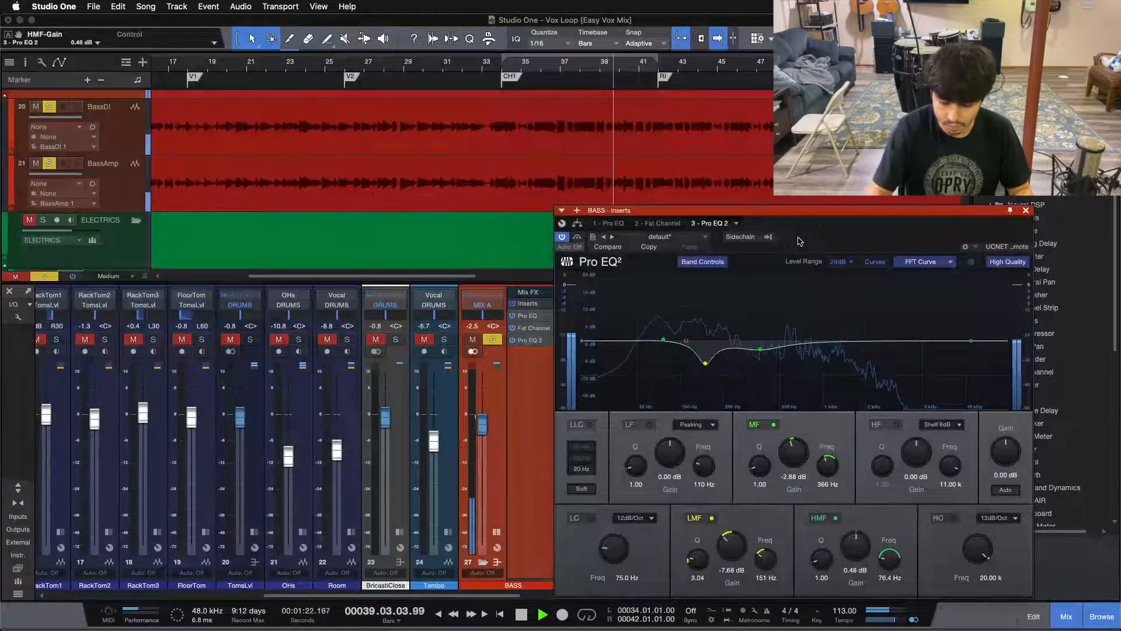
pyautogui.press('space')
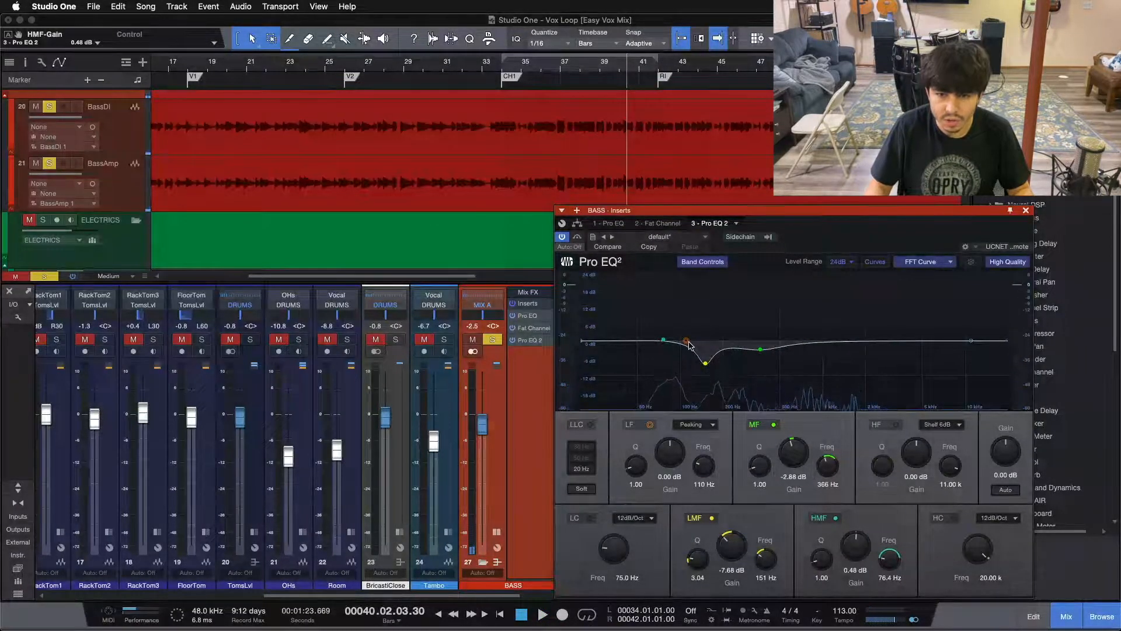
# - Try an LF boost of 3.37 dB at 39.8 Hz on the bass EQ and switch the band off
pyautogui.moveTo(686, 341); pyautogui.dragTo(692, 336)
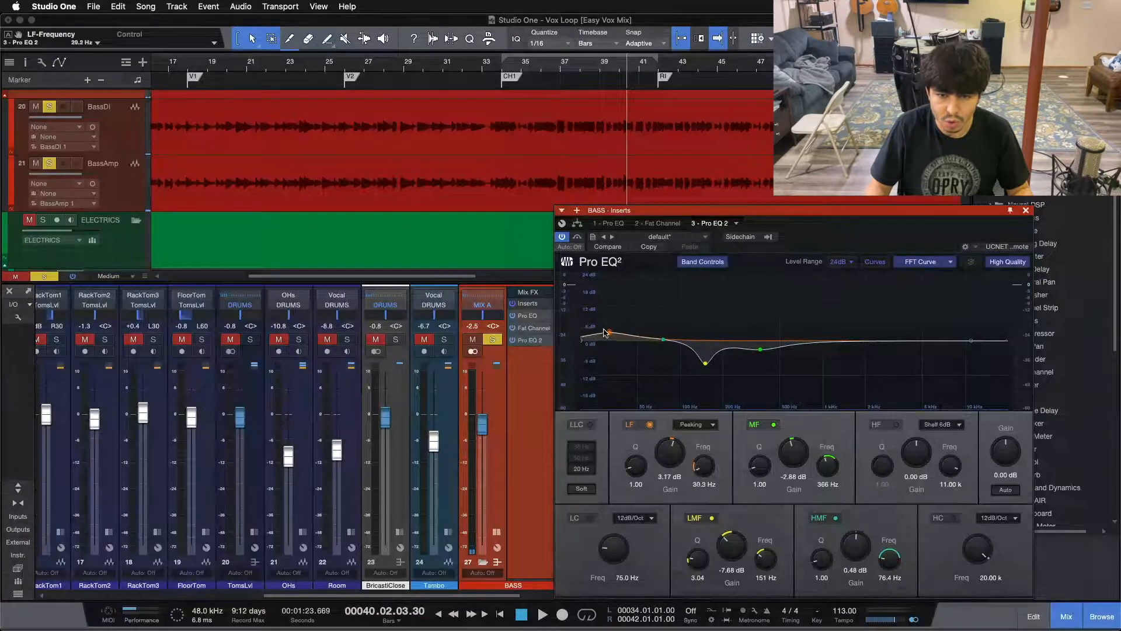
pyautogui.moveTo(608, 328); pyautogui.dragTo(623, 334)
pyautogui.doubleClick(623, 334)
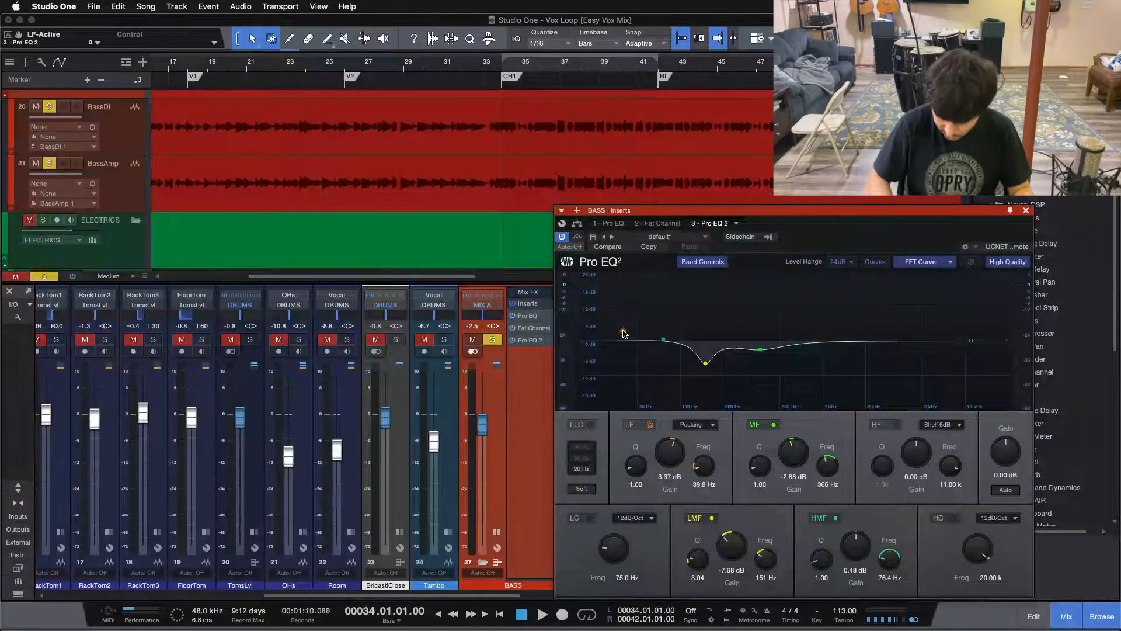
# - Play the soloed bass from bar 34, sweep the LF band to 45.5 Hz, and set its gain to 0.48 dB
pyautogui.press('KP_1')
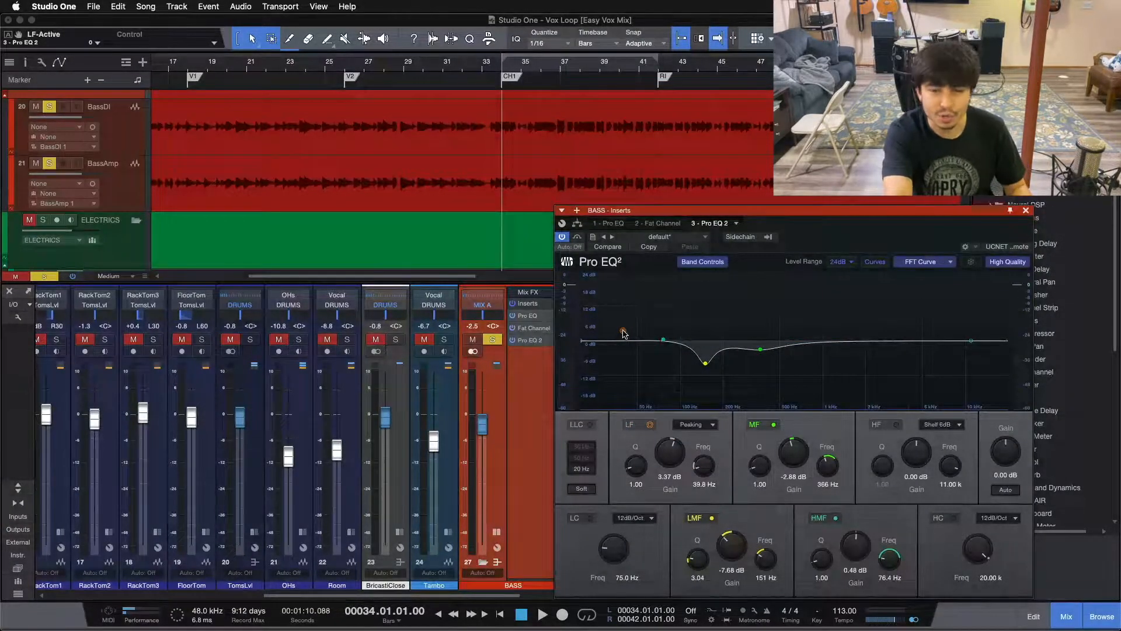
pyautogui.press('space')
pyautogui.moveTo(624, 335); pyautogui.dragTo(633, 304)
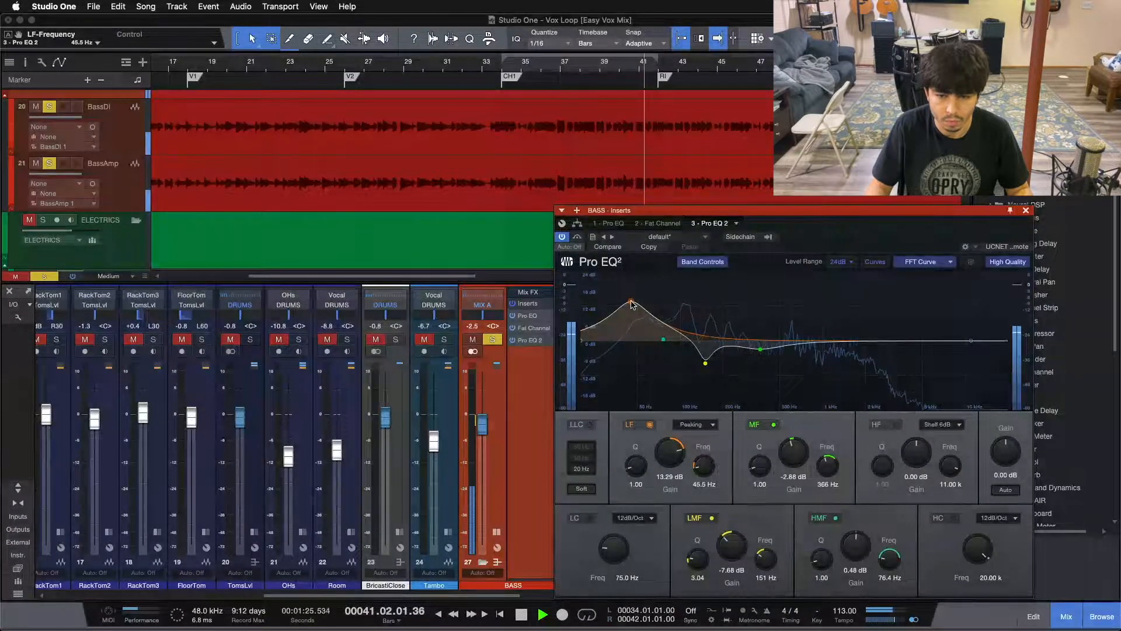
pyautogui.keyDown('alt'); pyautogui.click(670, 453); pyautogui.keyUp('alt')
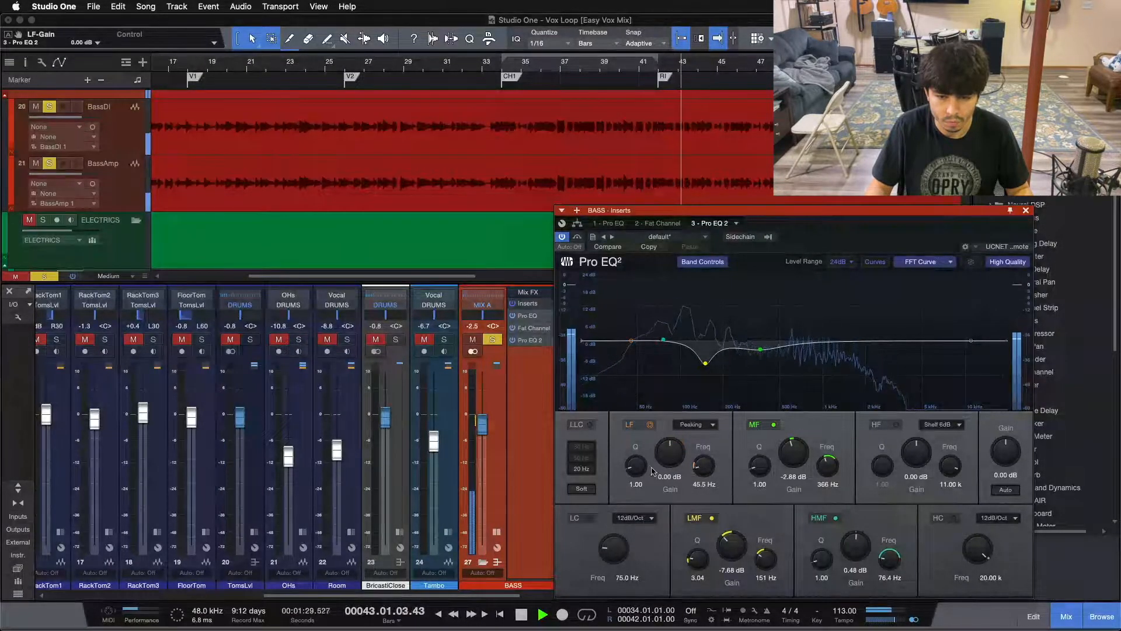
pyautogui.scroll(1, 667, 456)
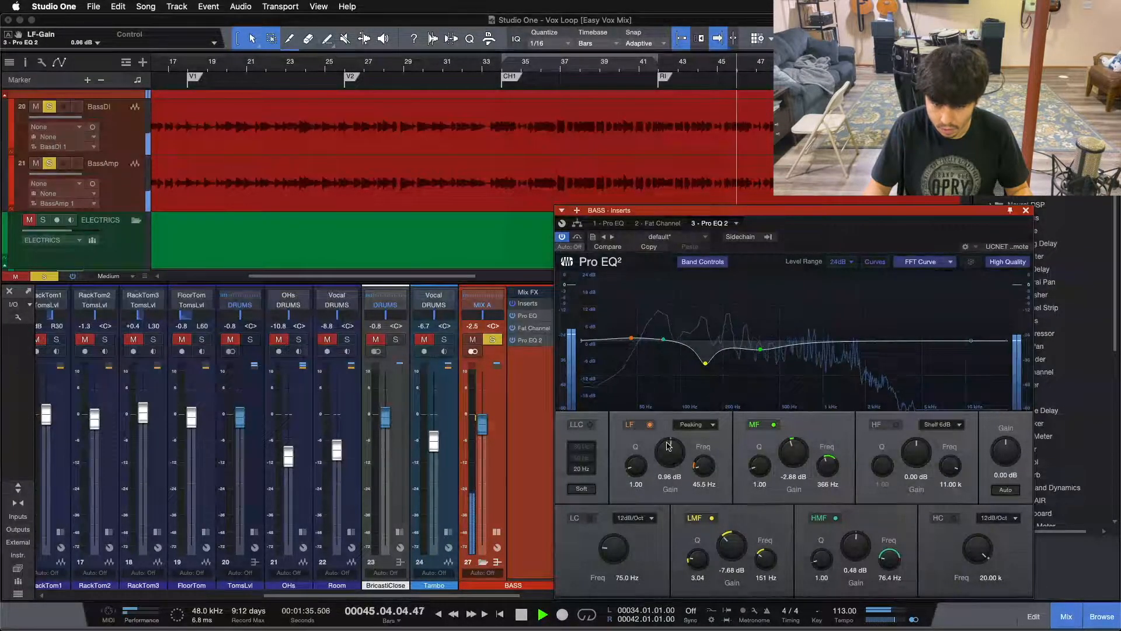
pyautogui.scroll(-1, 669, 445)
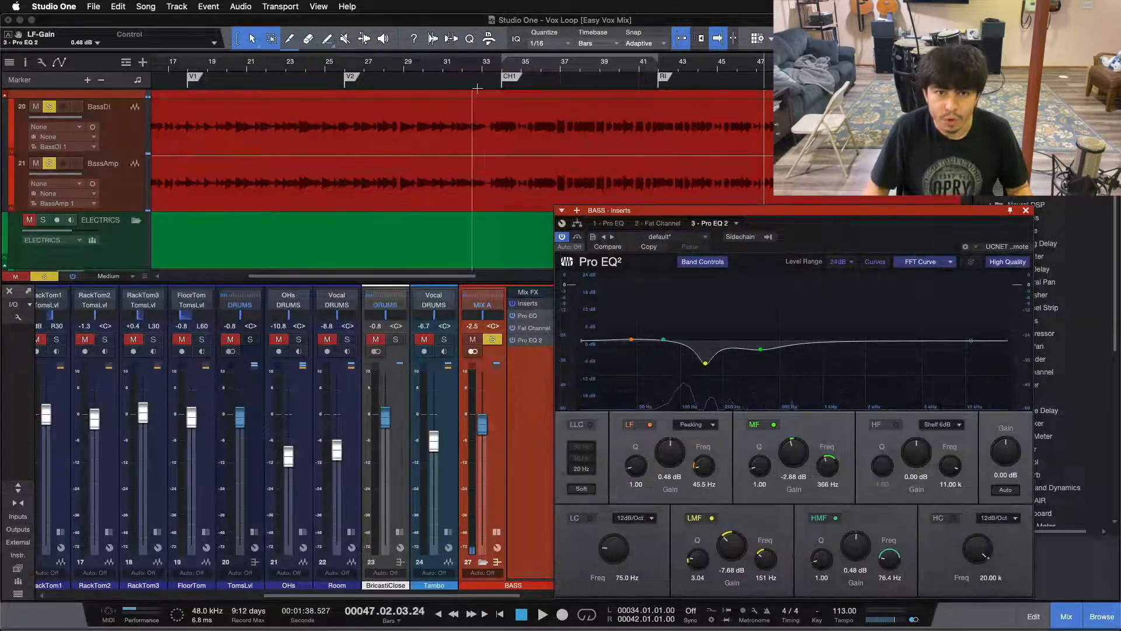
# - Return the playback position to bar 34 and unsolo the BASS bus
pyautogui.click(504, 67)
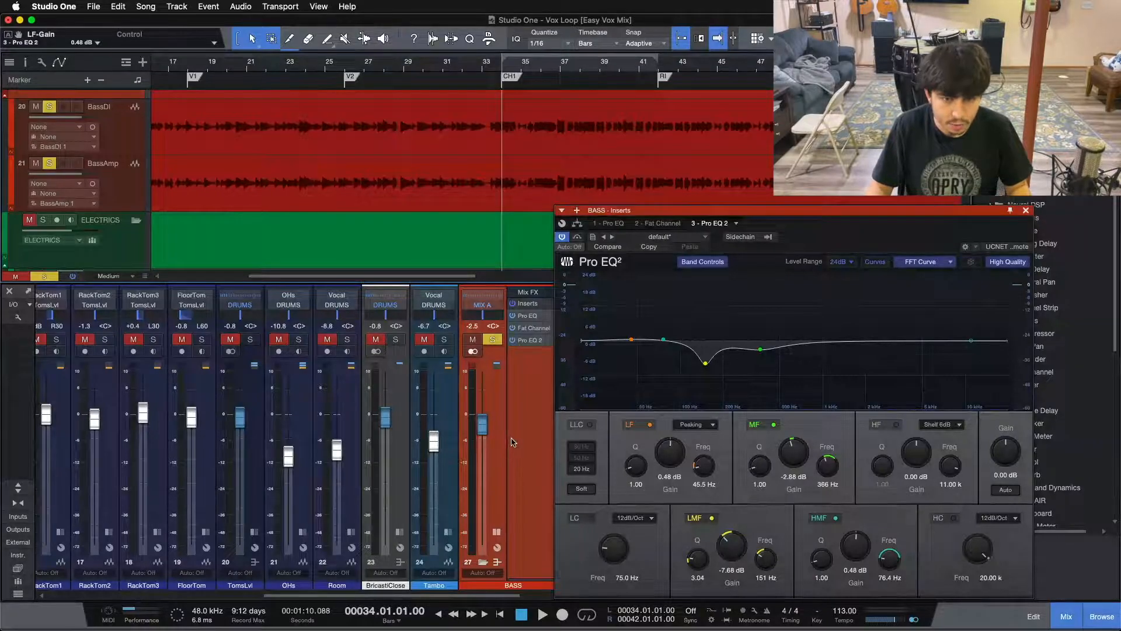
pyautogui.press('s')
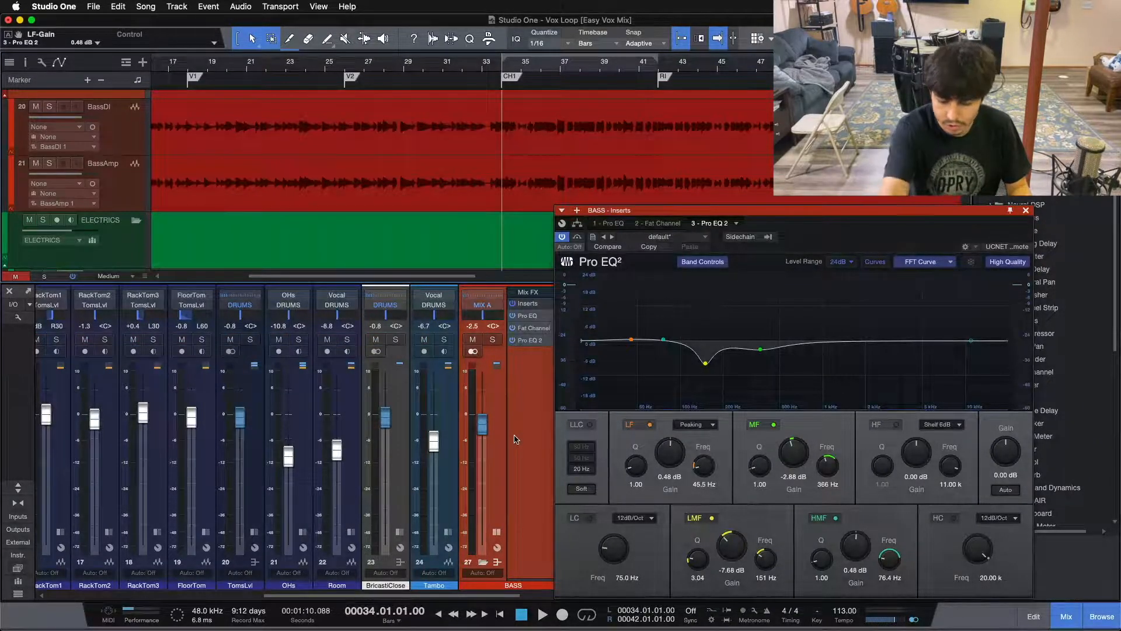
# - Play the full mix from bar 34, close the BASS EQ window, and audition on from the V3 marker
pyautogui.press('space')
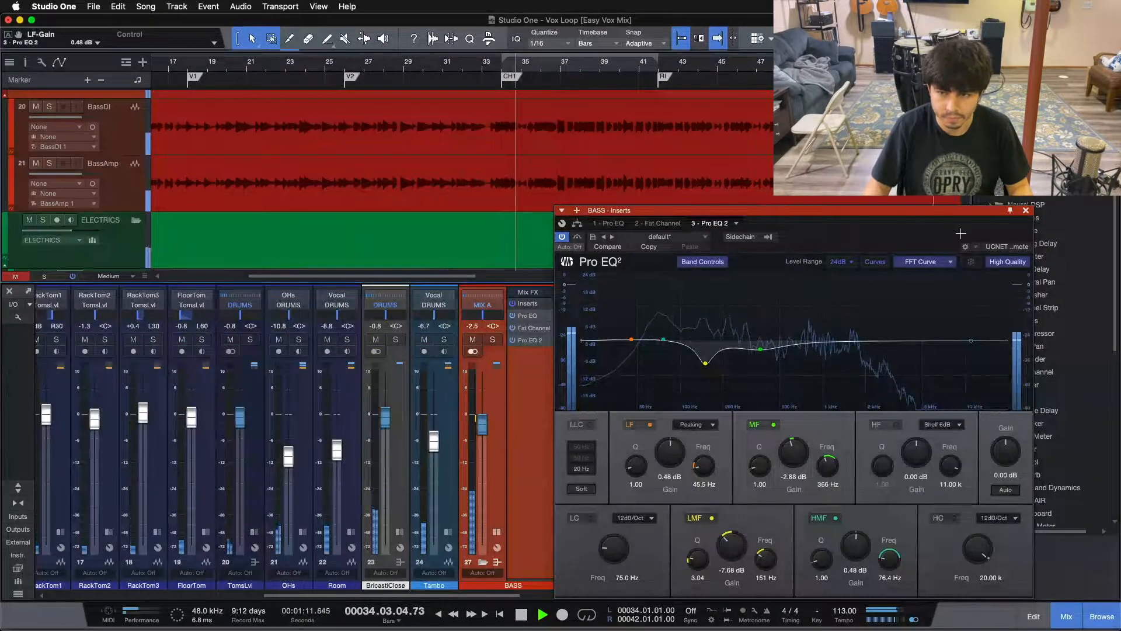
pyautogui.click(1027, 210)
pyautogui.hscroll(3, 741, 68)
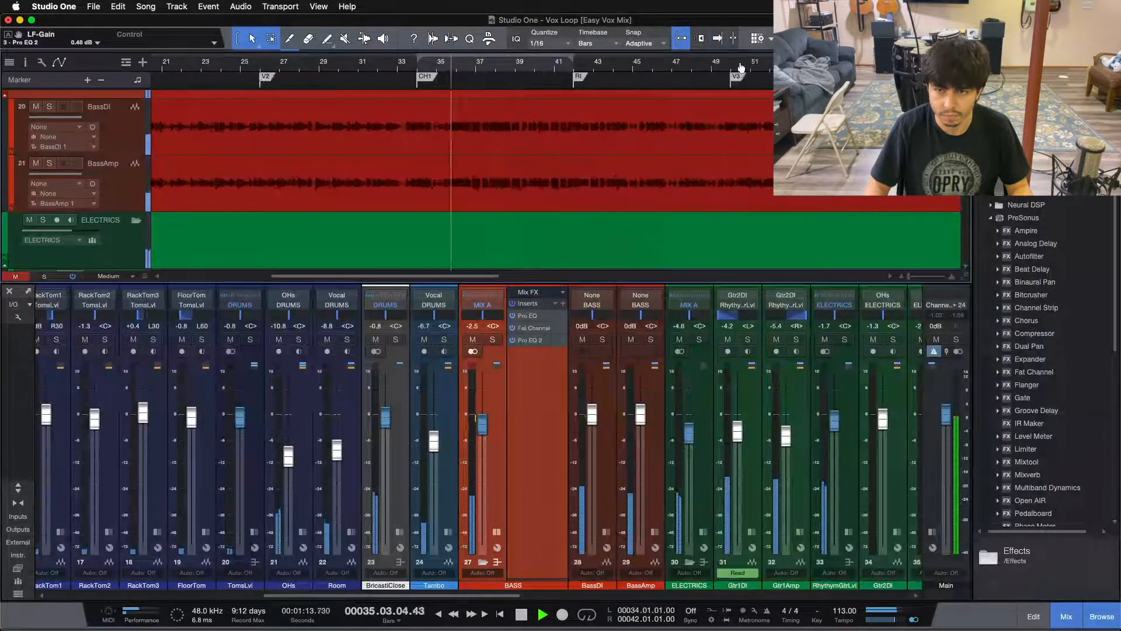
pyautogui.hscroll(5, 741, 68)
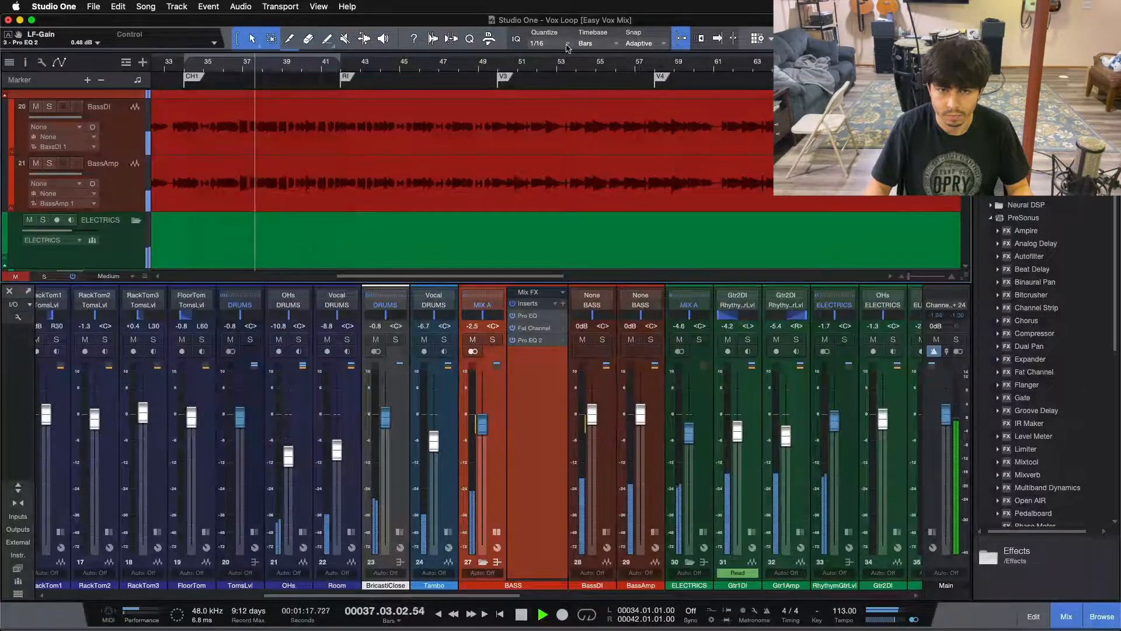
pyautogui.click(498, 63)
pyautogui.press('f')
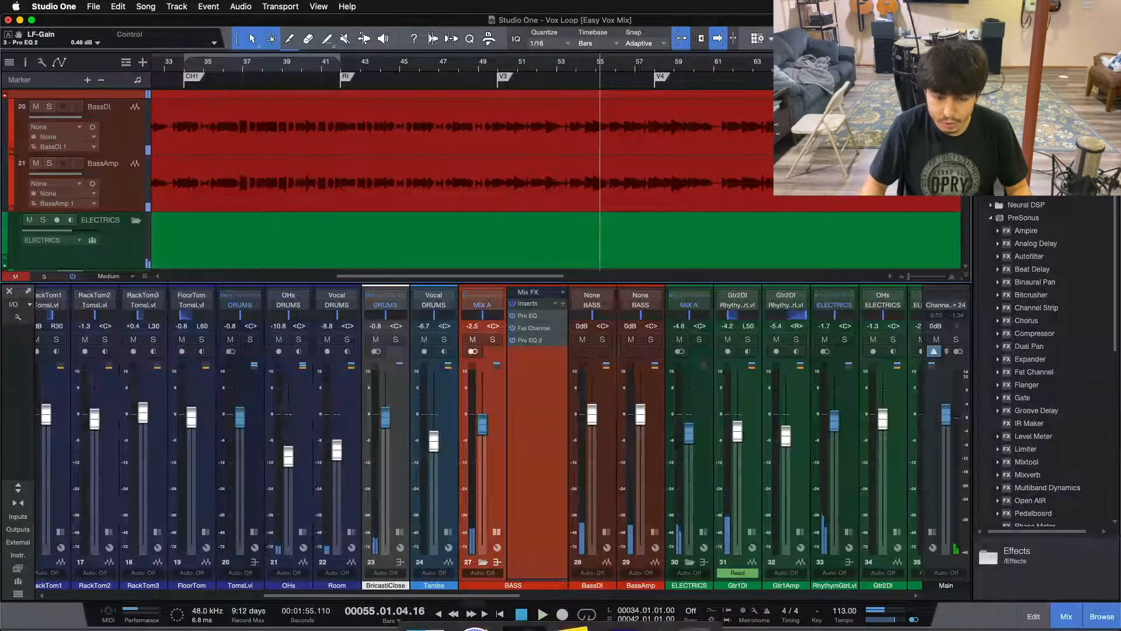
# - Check off "A touch more sub on bass" in the Notes revision list and return to Studio One
pyautogui.click(574, 602)
pyautogui.click(455, 212)
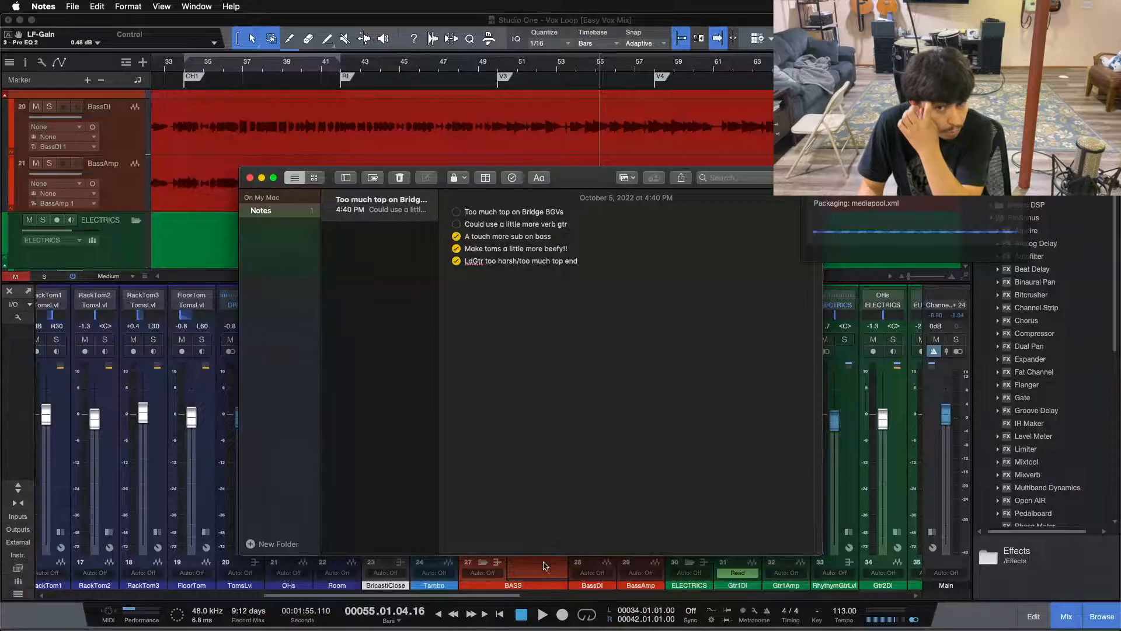
pyautogui.click(543, 566)
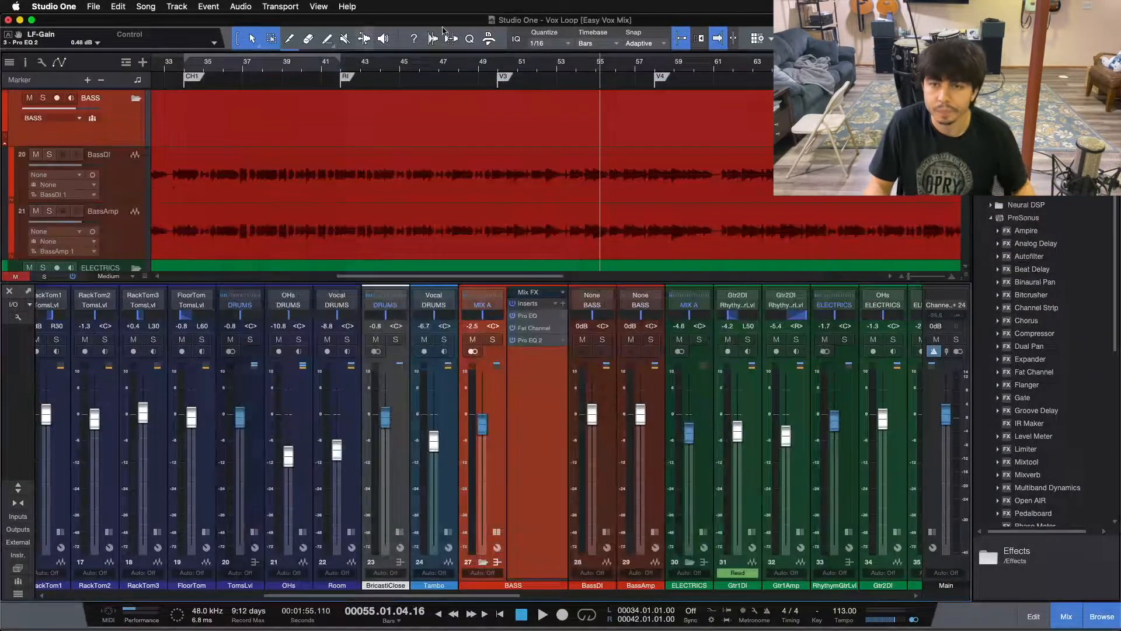
# - Place the playback position at bar 74, the bridge marker, and audition the BridgeBGVs bus soloed
pyautogui.moveTo(691, 66); pyautogui.dragTo(408, 37)
pyautogui.click(540, 66)
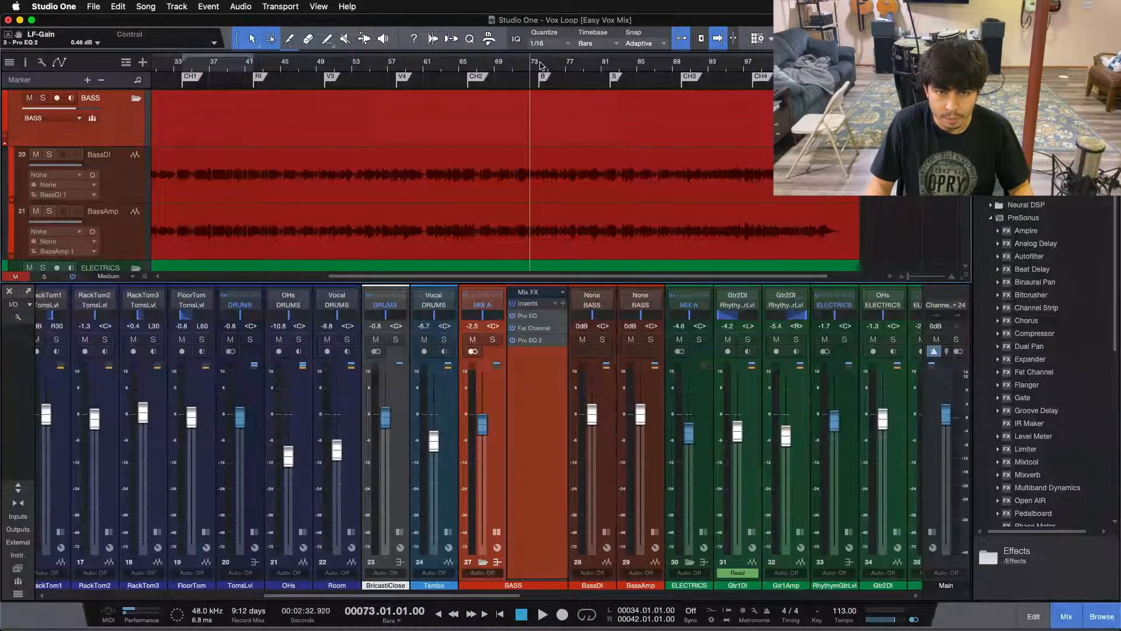
pyautogui.moveTo(565, 68); pyautogui.dragTo(454, 92)
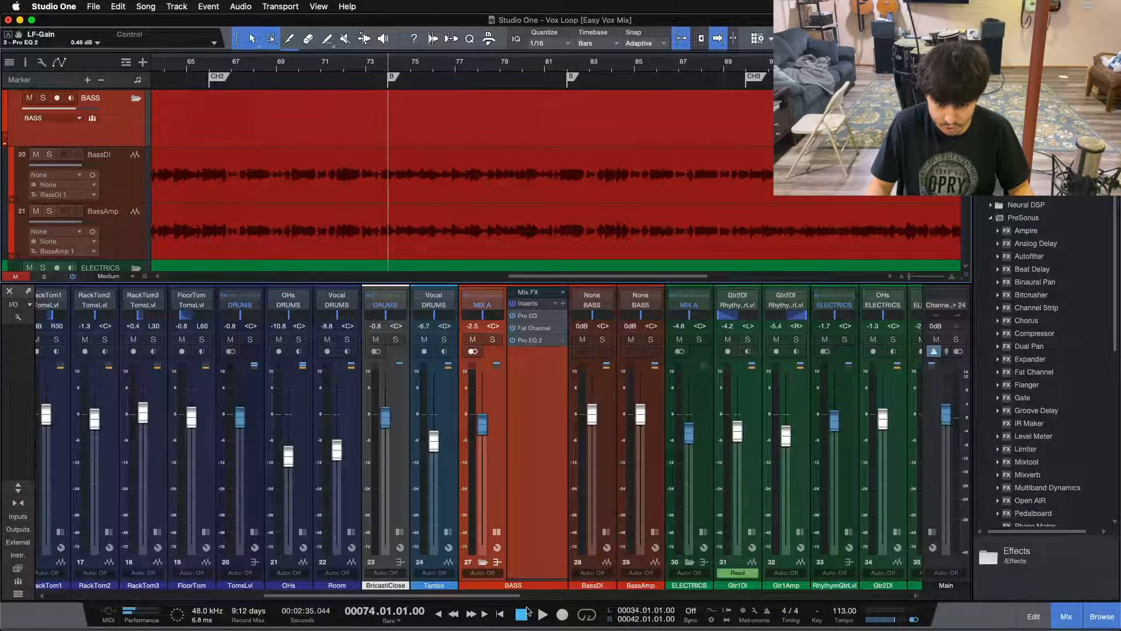
pyautogui.moveTo(508, 595); pyautogui.dragTo(798, 542)
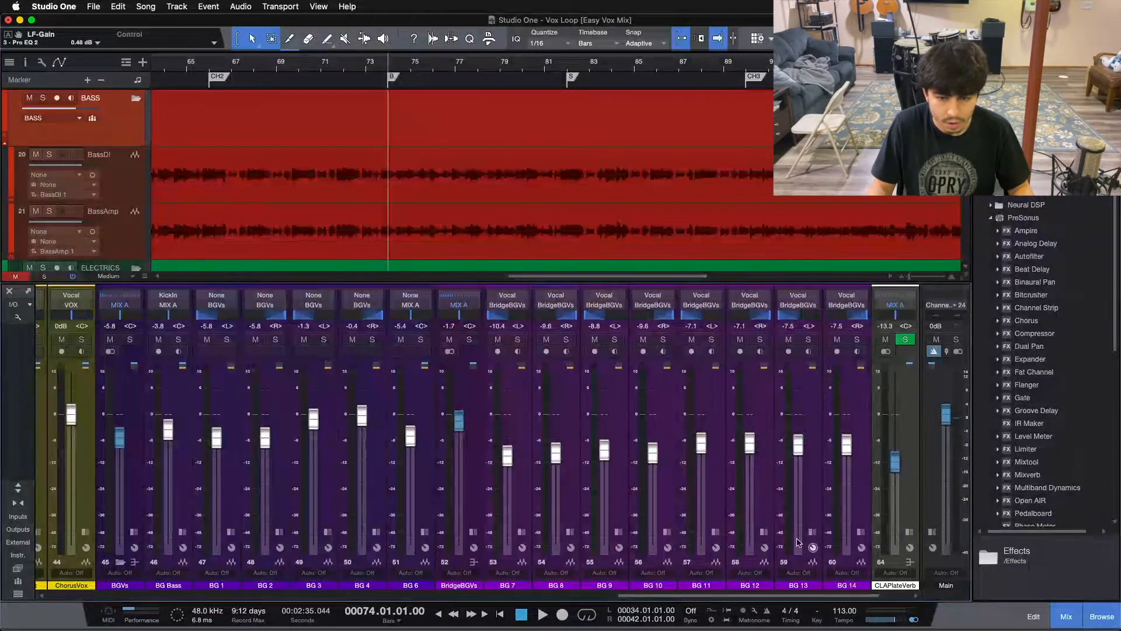
pyautogui.click(469, 339)
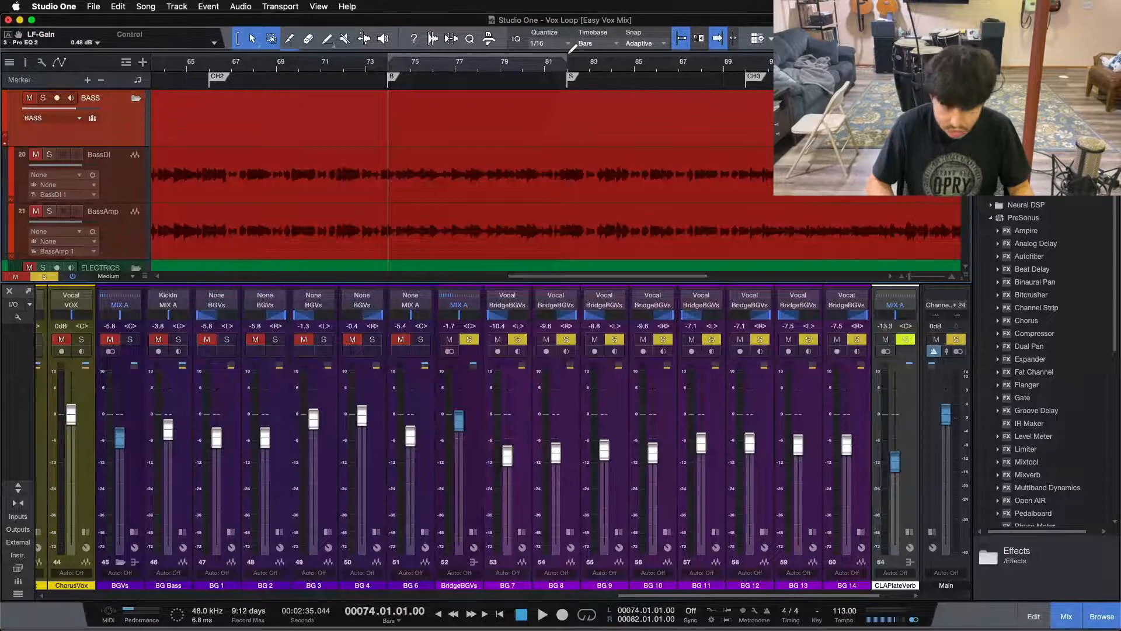
pyautogui.press('space')
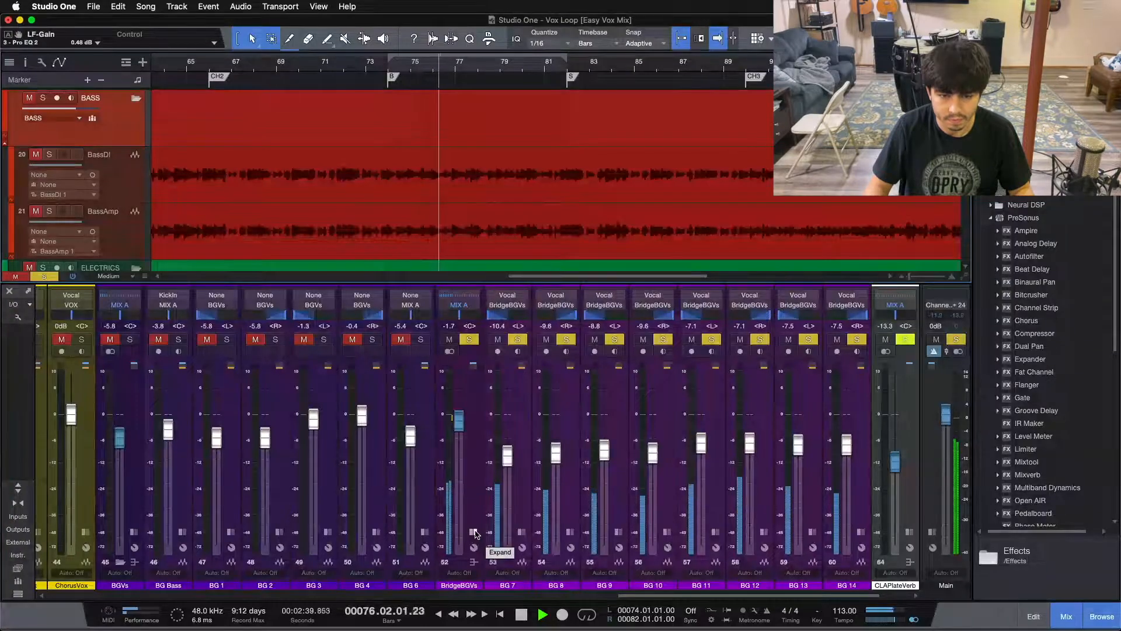
pyautogui.press('space')
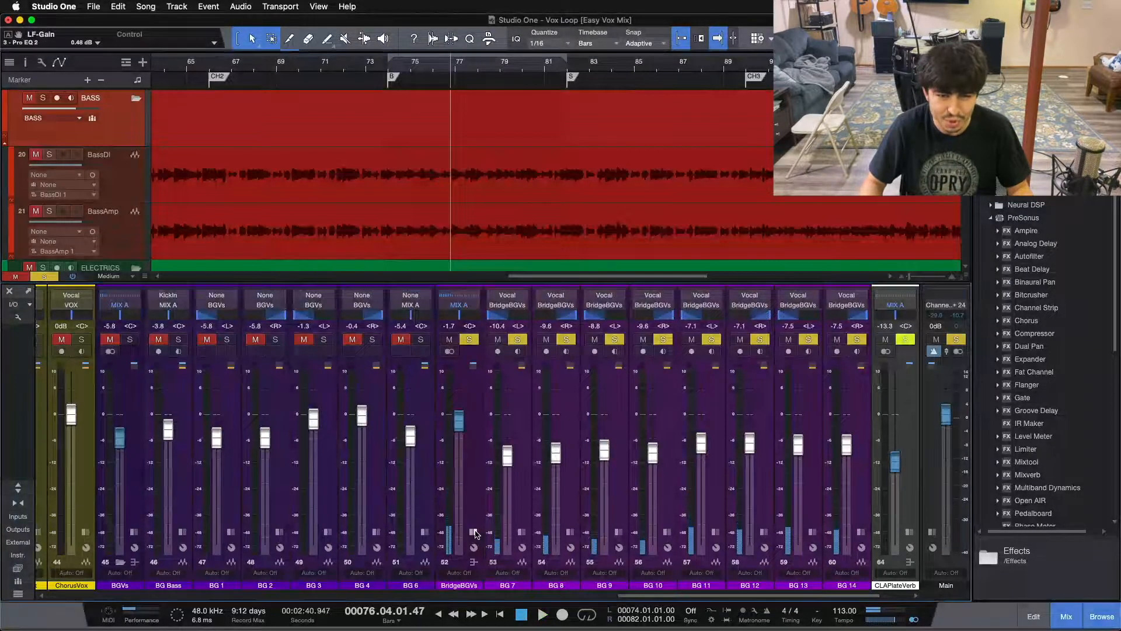
# - Open the BridgeBGVs Pro EQ insert, play from bar 74, and set the HMF gain to 0 dB
pyautogui.click(475, 533)
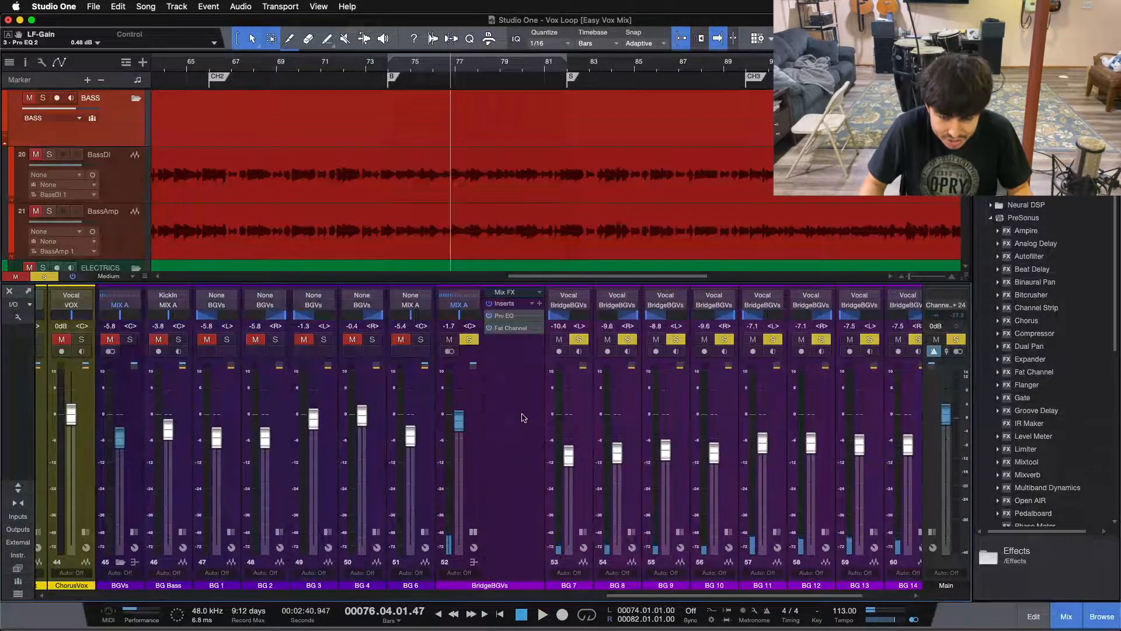
pyautogui.click(508, 316)
pyautogui.moveTo(946, 218); pyautogui.dragTo(841, 206)
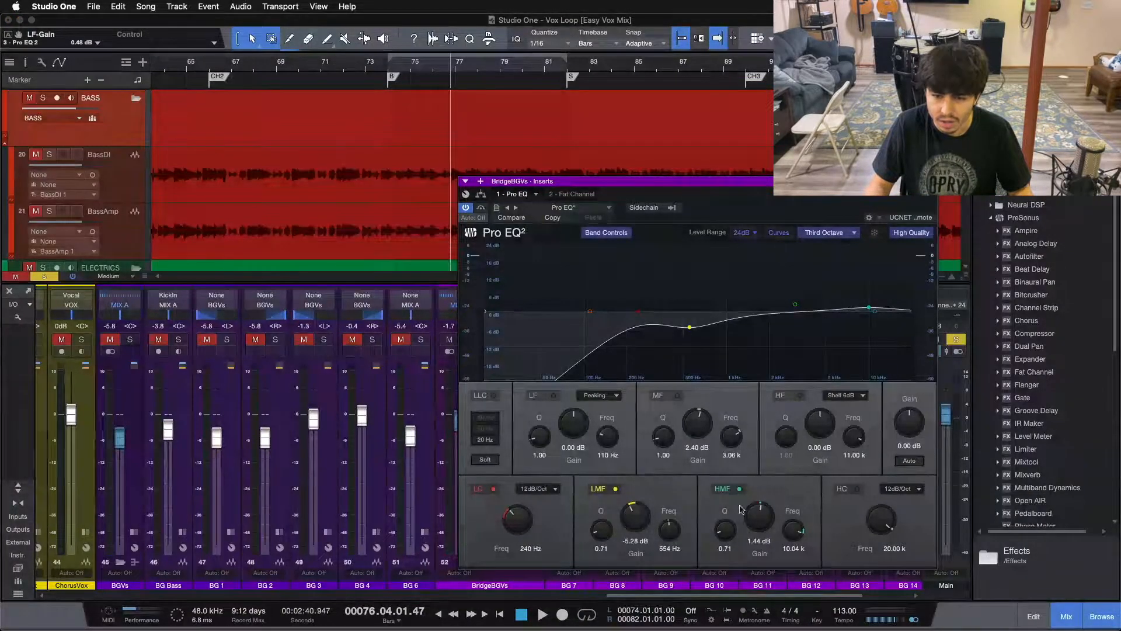
pyautogui.press('space')
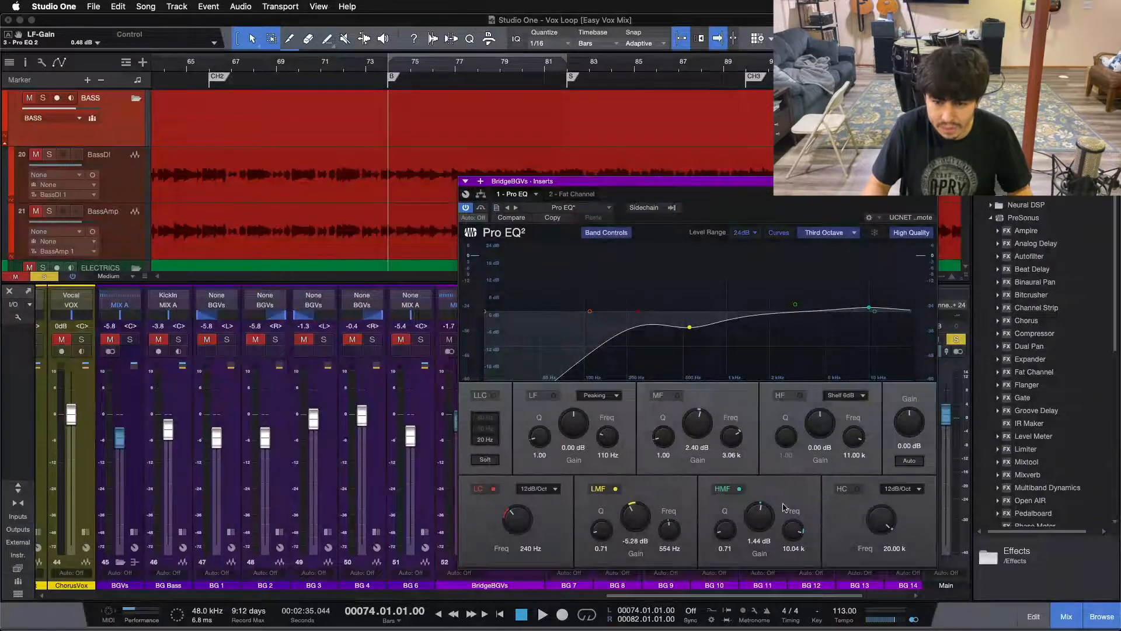
pyautogui.press('space')
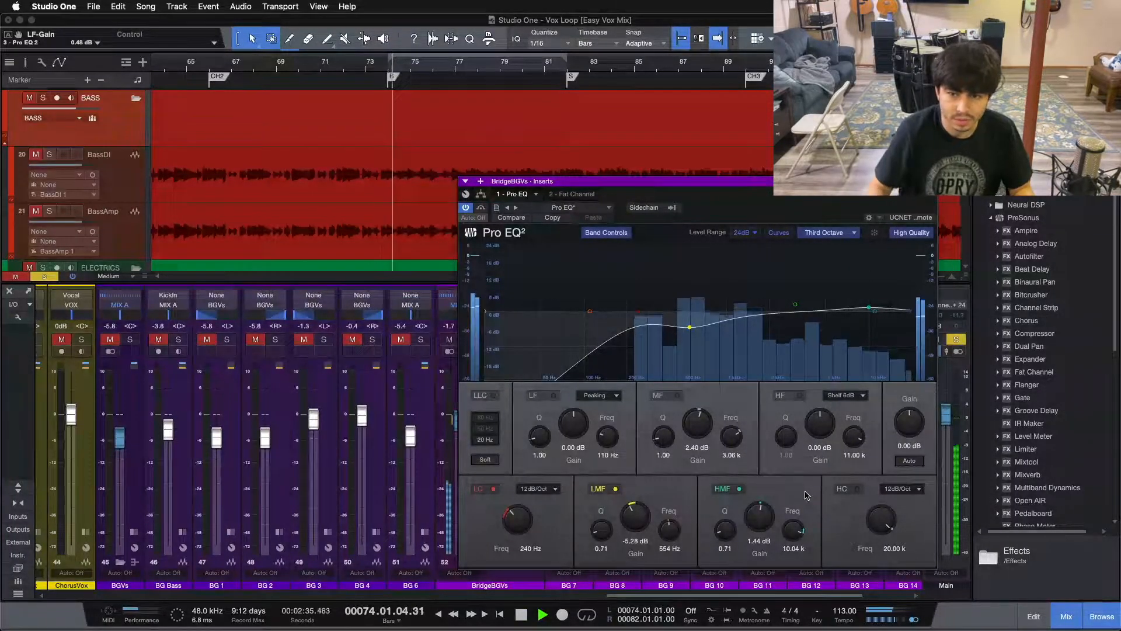
pyautogui.moveTo(764, 513); pyautogui.dragTo(765, 517)
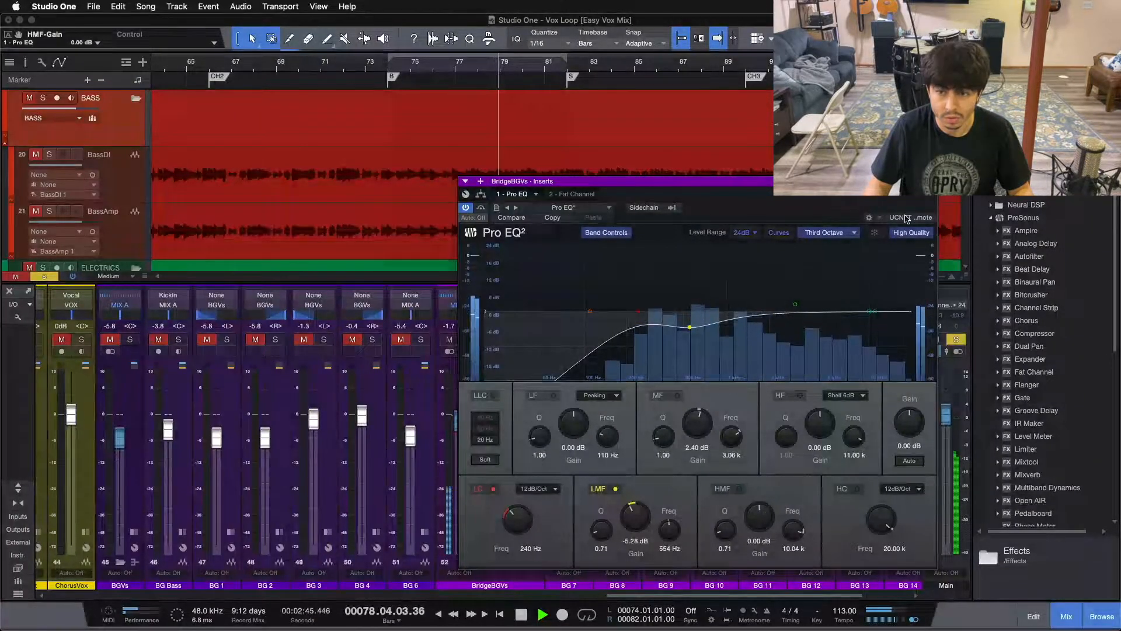
# - Close the BridgeBGVs EQ, collapse and unsolo the bus, and play the full mix from bar 72 through the bridge
pyautogui.press('Escape')
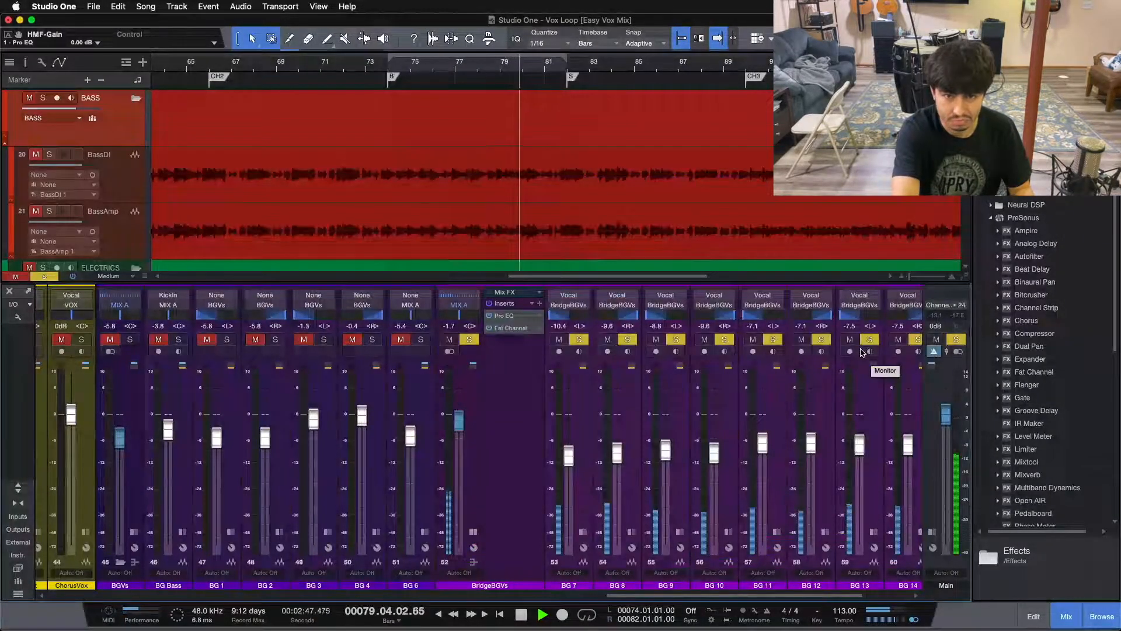
pyautogui.click(475, 530)
pyautogui.click(469, 339)
pyautogui.click(349, 64)
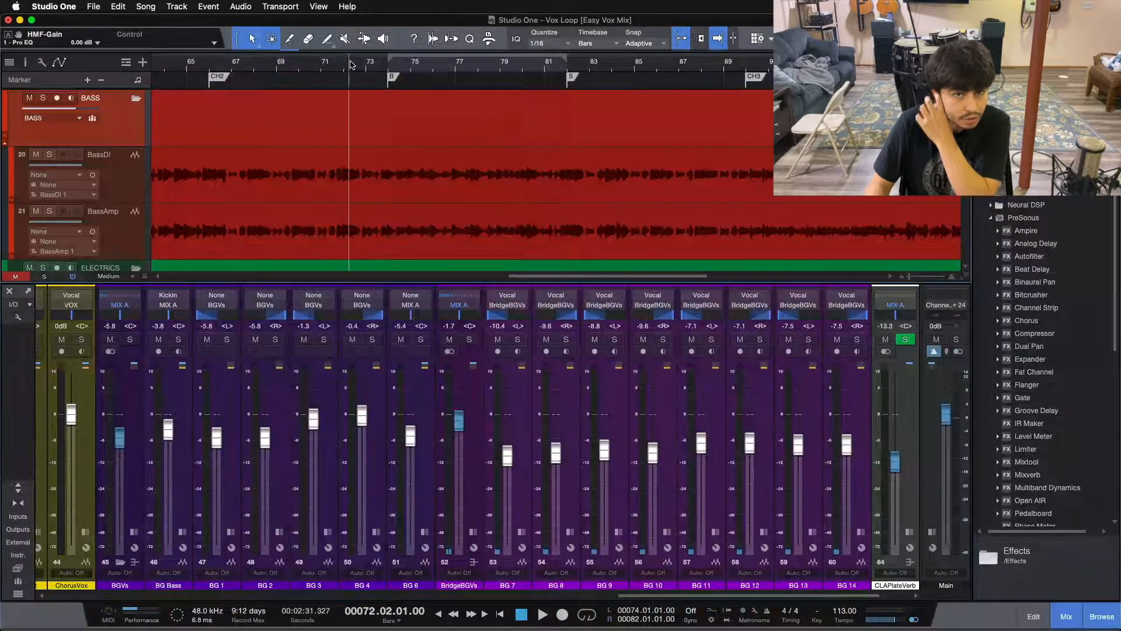
pyautogui.press('space')
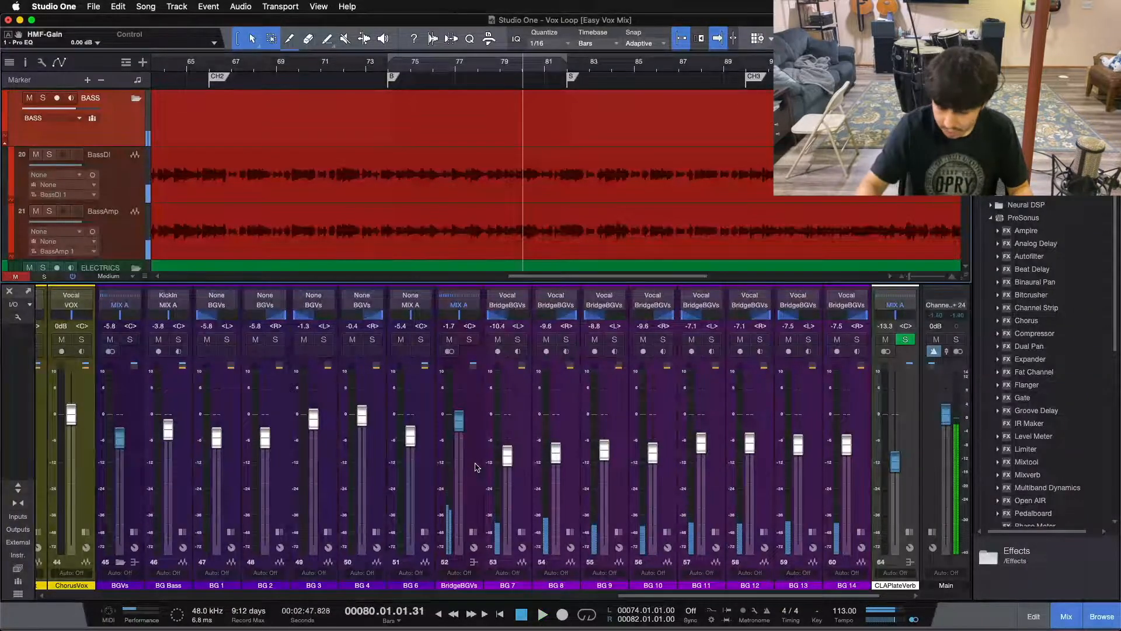
# - Check off "Too much top on Bridge BGVs" in the Notes revision list and return to Studio One
pyautogui.moveTo(537, 622)
pyautogui.click(574, 601)
pyautogui.click(457, 212)
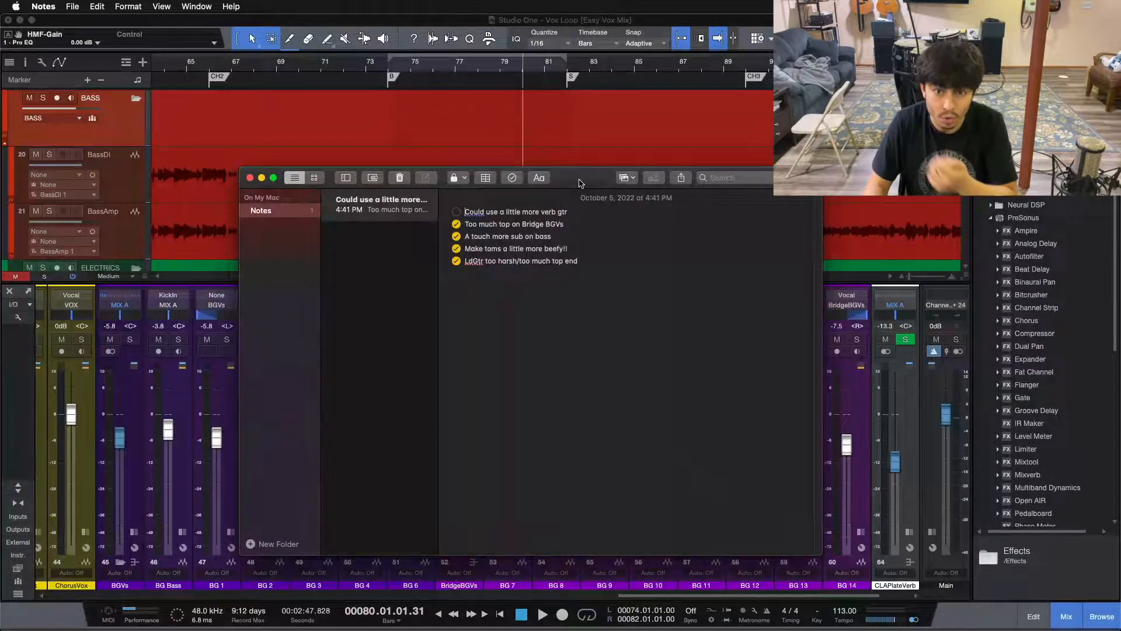
pyautogui.moveTo(580, 183)
pyautogui.mouseDown()
pyautogui.moveTo(611, 193)
pyautogui.moveTo(596, 196)
pyautogui.moveTo(593, 169)
pyautogui.mouseUp()
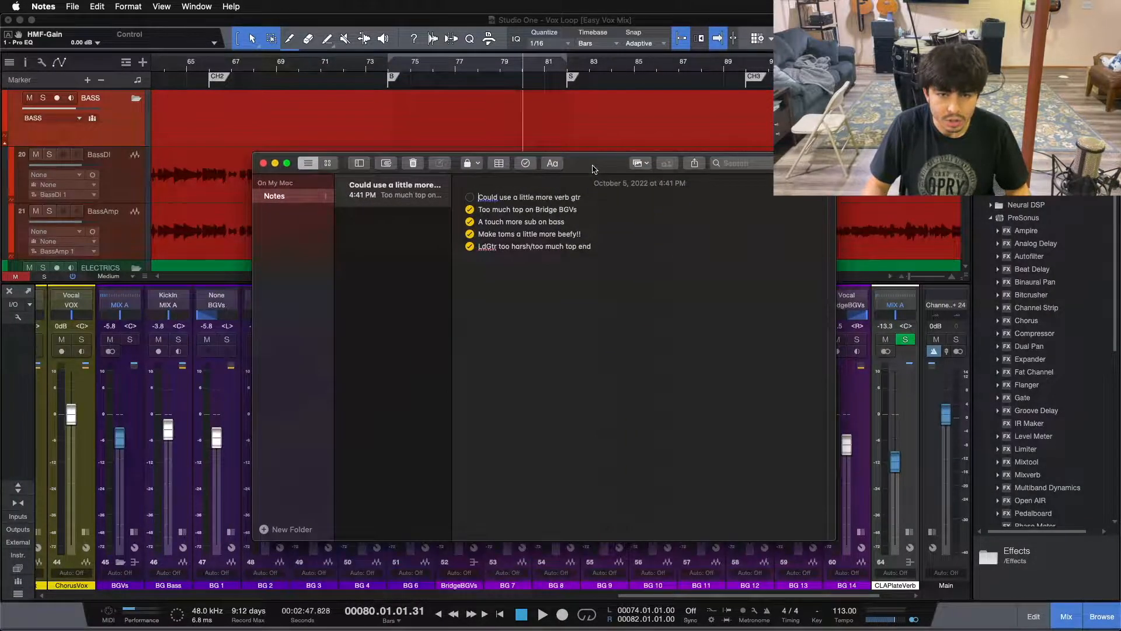
pyautogui.click(580, 596)
# - Solo the Gtr2DI track and play it from bar 98 at the CH4 marker
pyautogui.hscroll(-10, 579, 597)
pyautogui.scroll(-5, 577, 153)
pyautogui.scroll(-3, 579, 152)
pyautogui.click(50, 195)
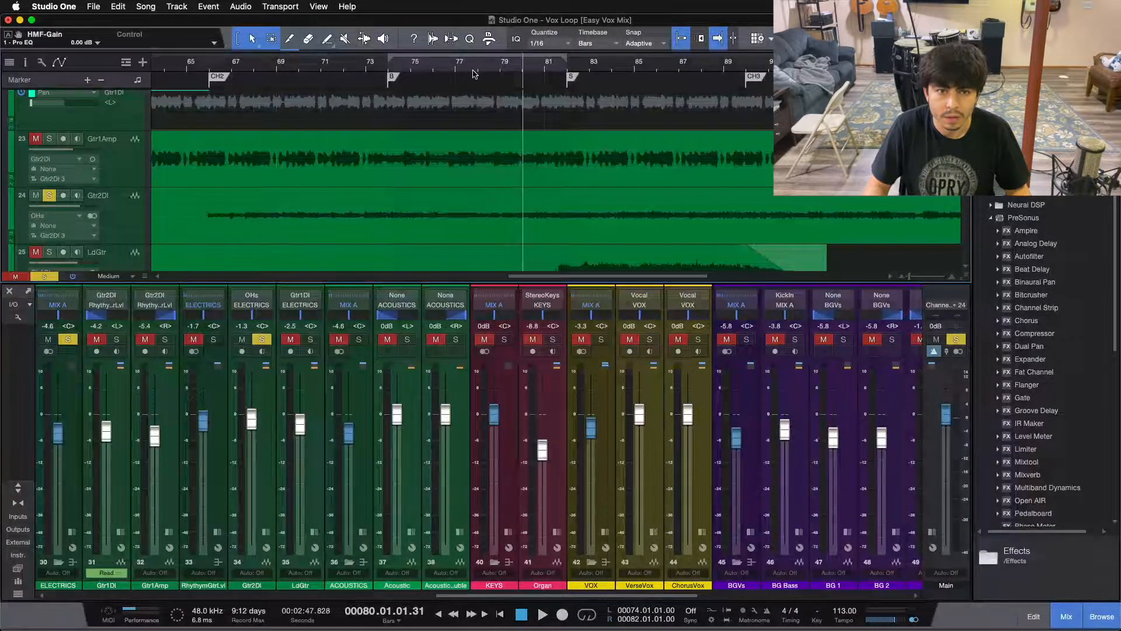
pyautogui.moveTo(471, 67); pyautogui.dragTo(456, 53)
pyautogui.click(724, 72)
pyautogui.moveTo(559, 79); pyautogui.dragTo(531, 95)
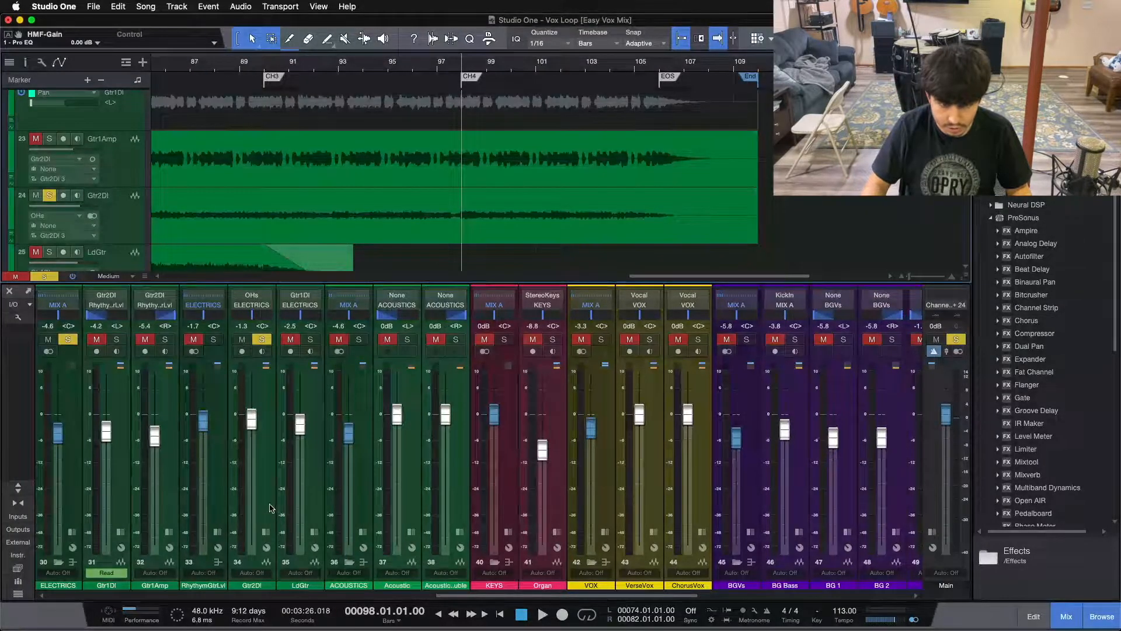
pyautogui.press('space')
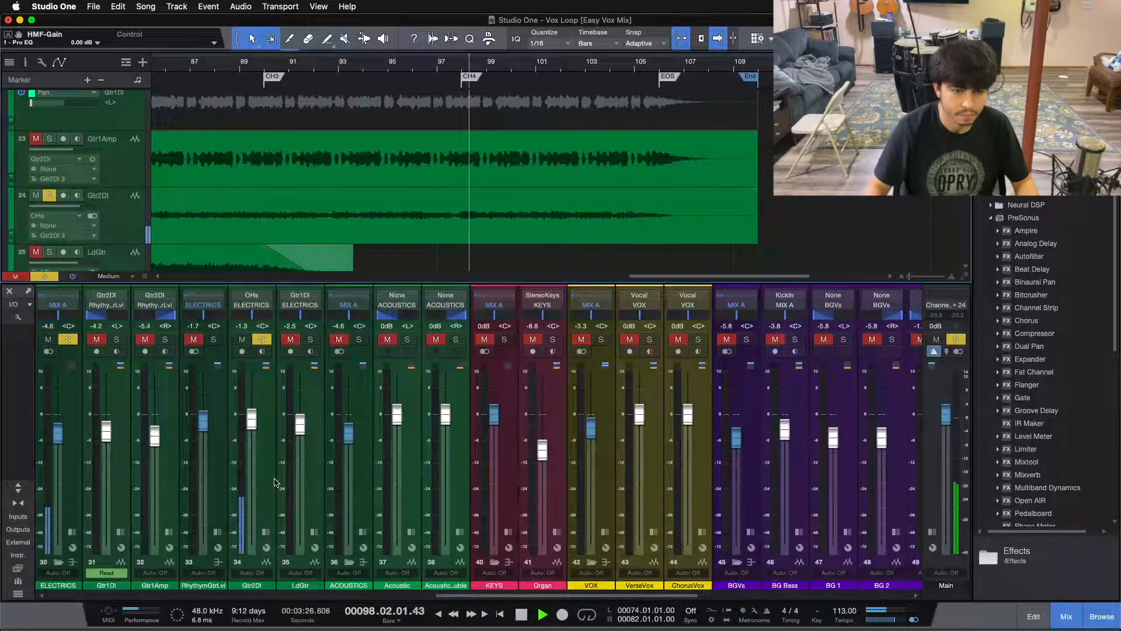
# - Expand the Gtr2DI inserts, review the Pro EQ 2 settings with playback running and stopped, and close its window
pyautogui.click(267, 532)
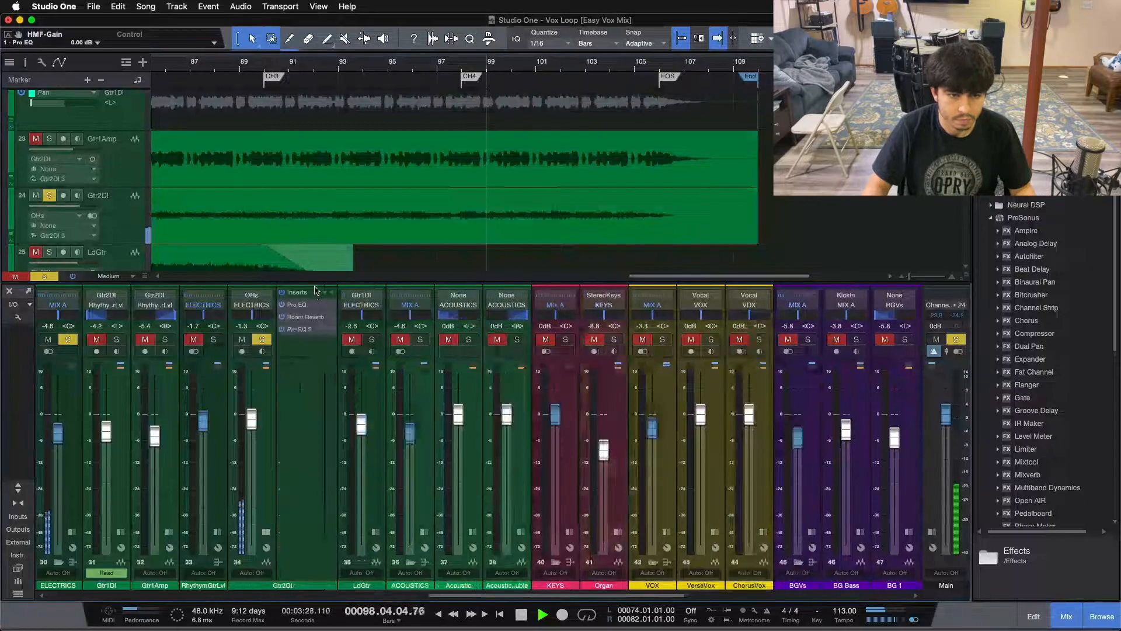
pyautogui.click(303, 330)
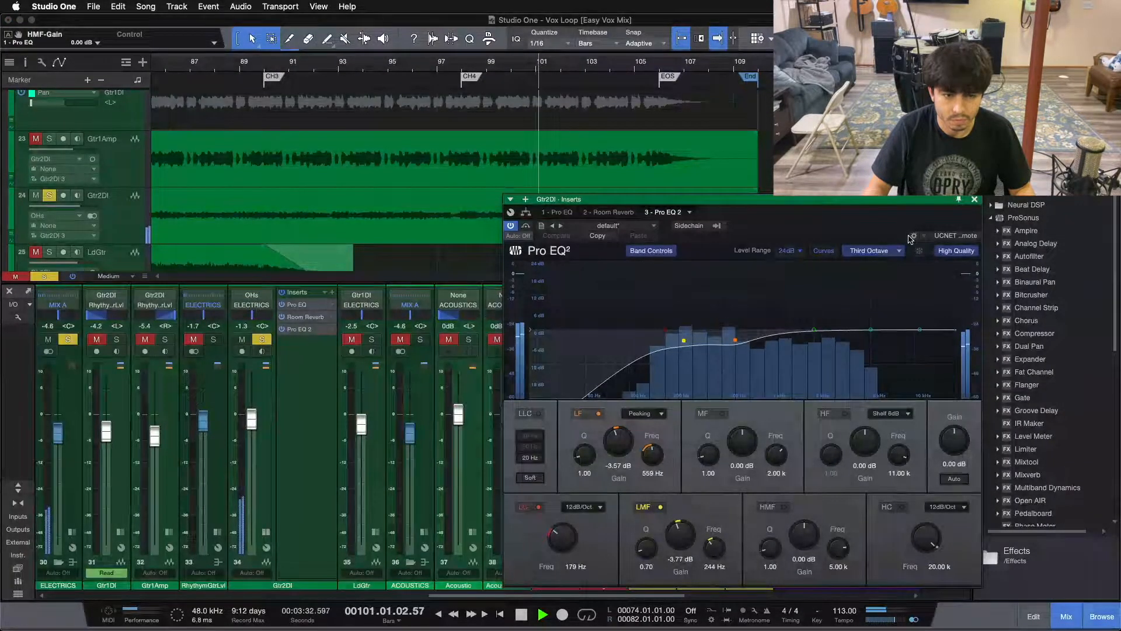
pyautogui.click(975, 199)
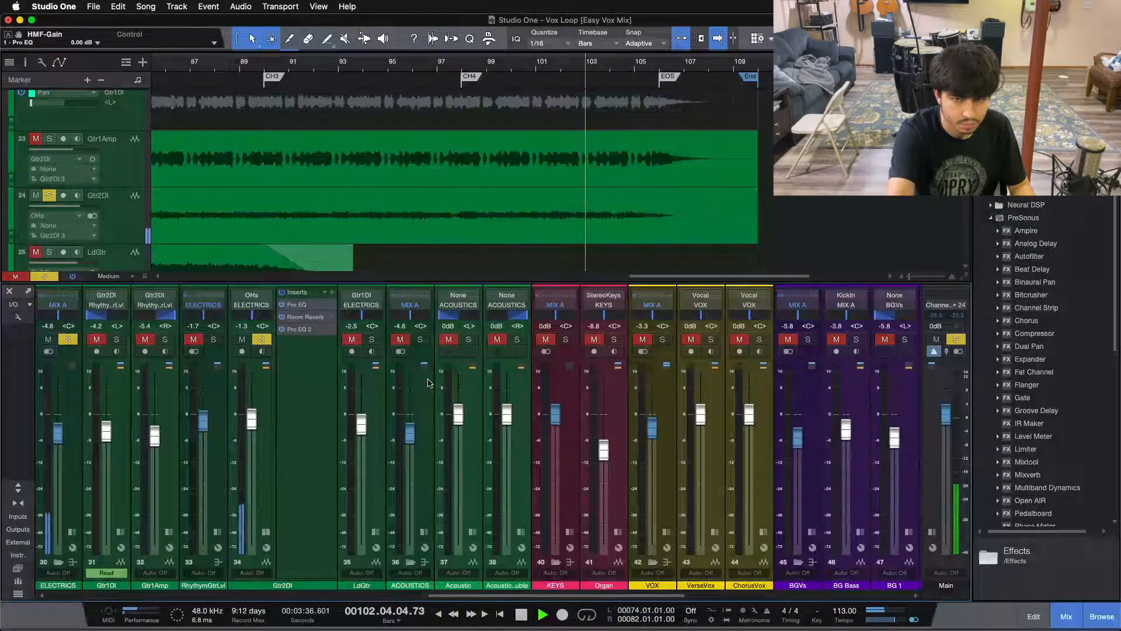
pyautogui.press('space')
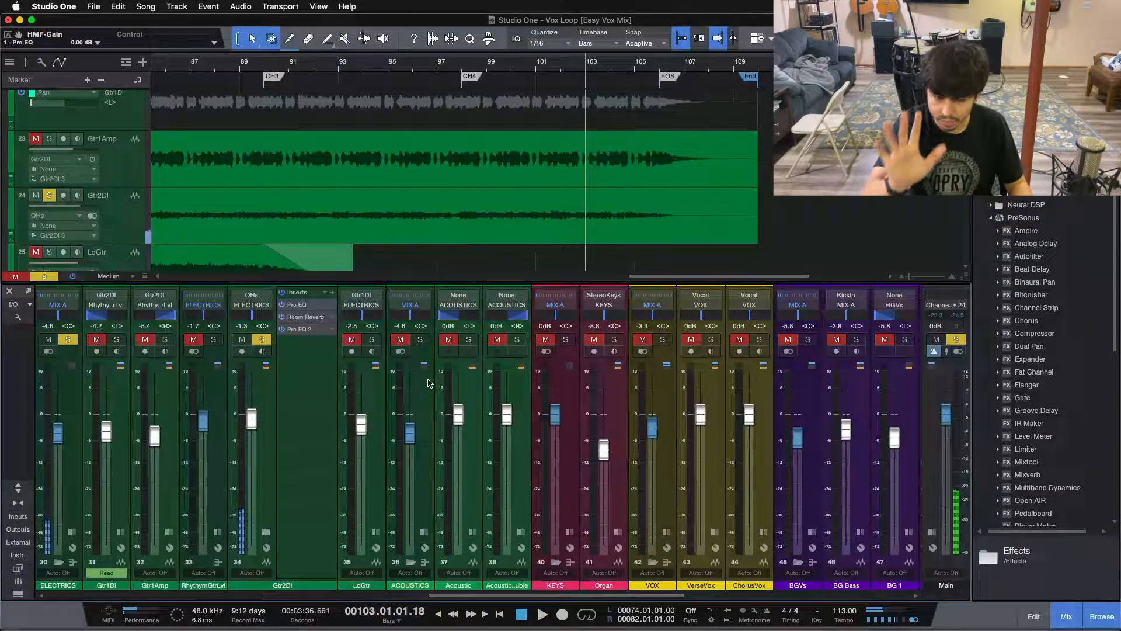
pyautogui.click(296, 330)
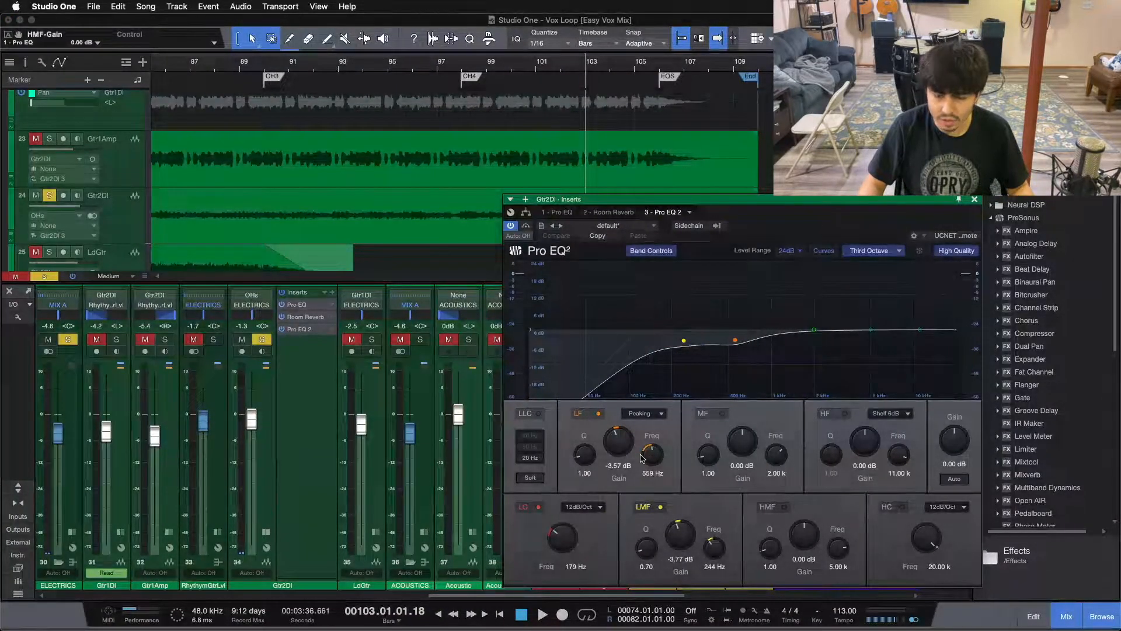
pyautogui.click(975, 200)
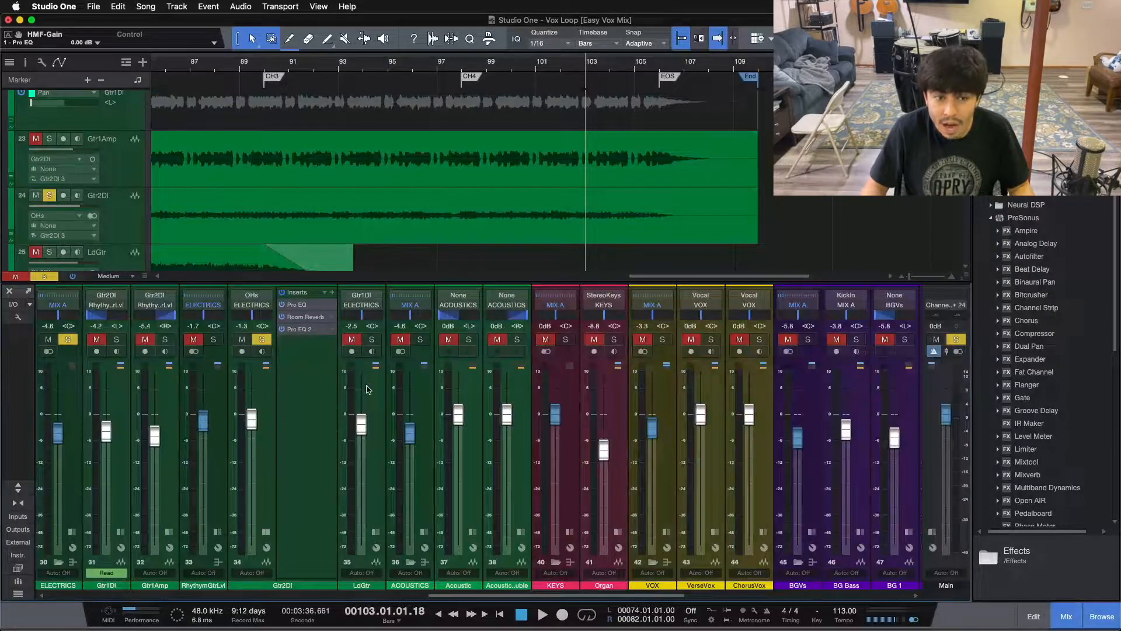
# - Select the Gtr2DI channel, clear its solo, play the mix from bar 98, and raise its fader to 0 dB
pyautogui.click(319, 394)
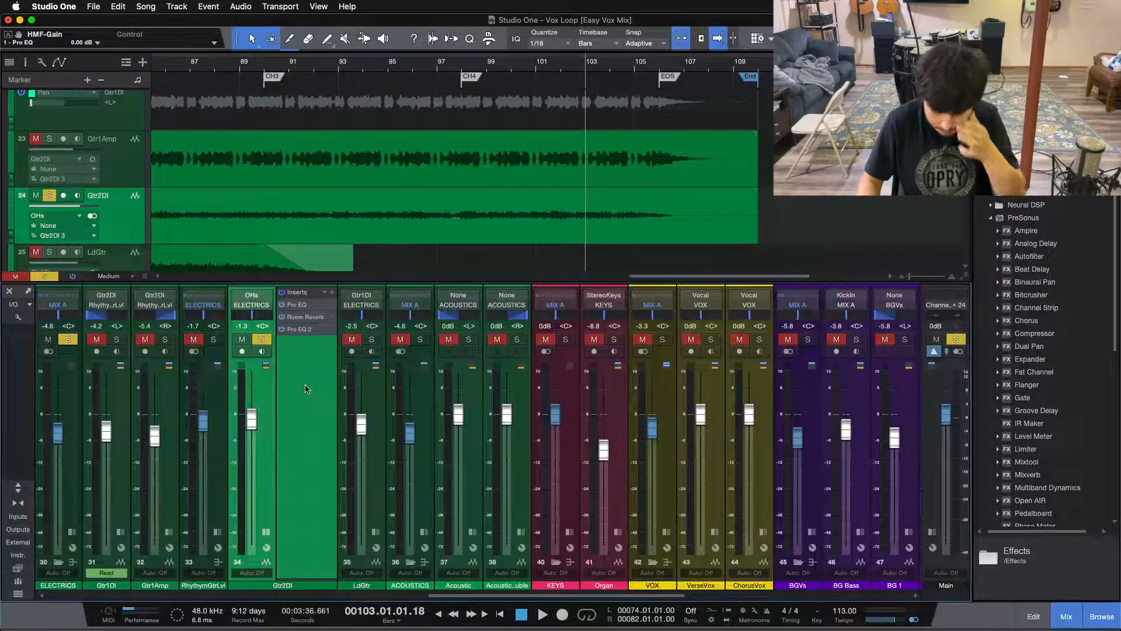
pyautogui.click(461, 65)
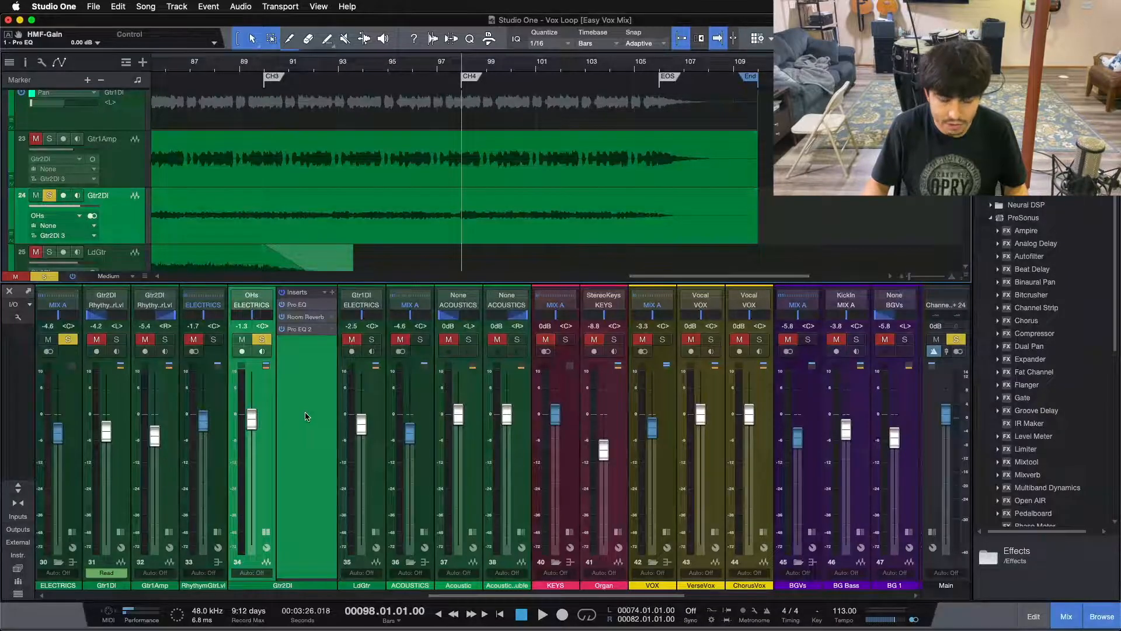
pyautogui.hotkey('shift', 's')
pyautogui.press('space')
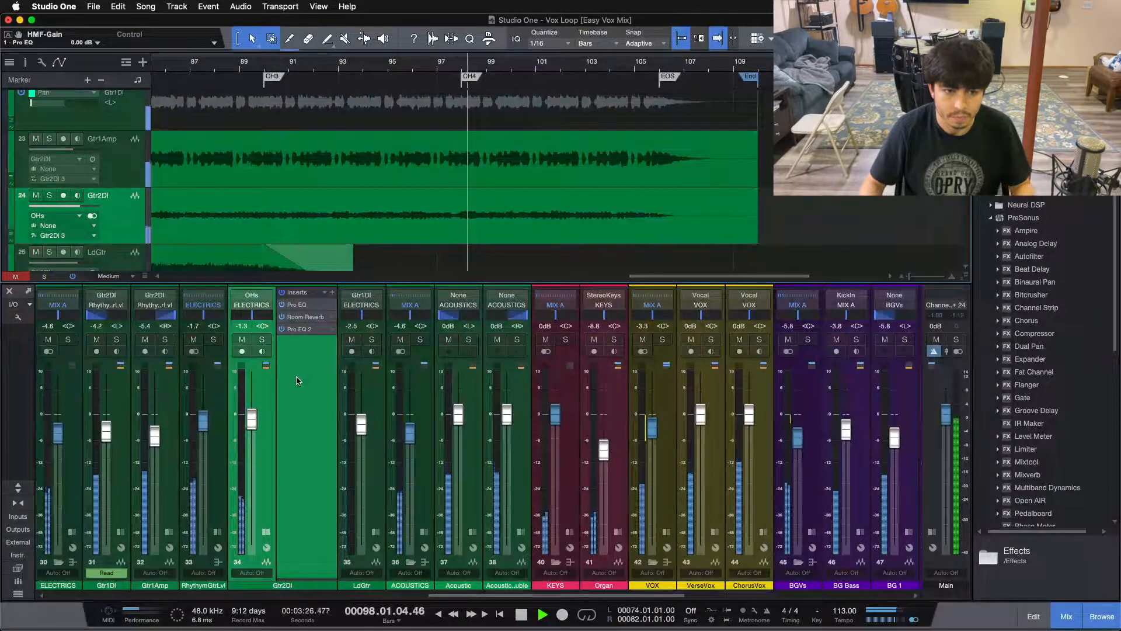
pyautogui.moveTo(251, 419); pyautogui.dragTo(251, 416)
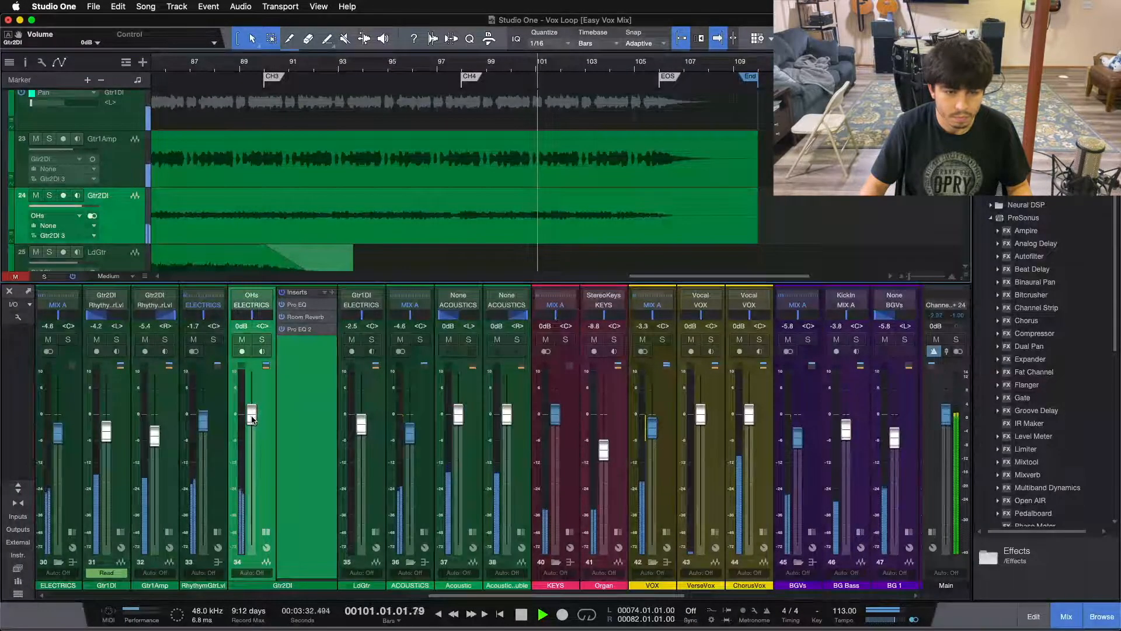
# - Try the Gtr2DI fader slightly above unity while the mix plays and set it to +0.4 dB
pyautogui.moveTo(252, 419); pyautogui.dragTo(251, 418)
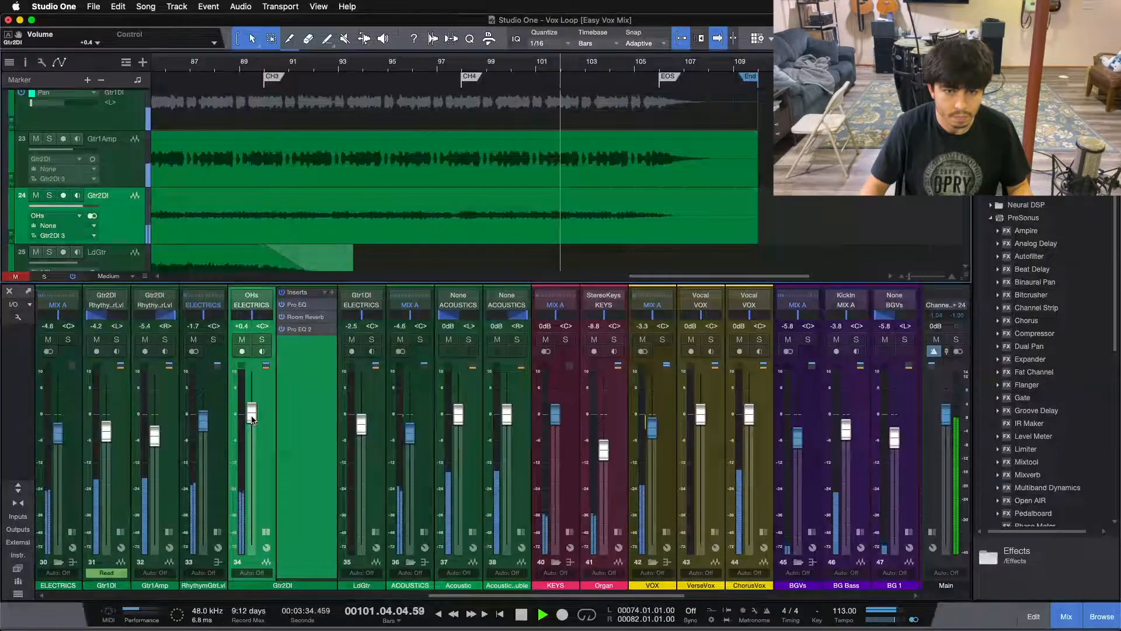
pyautogui.scroll(1, 251, 419)
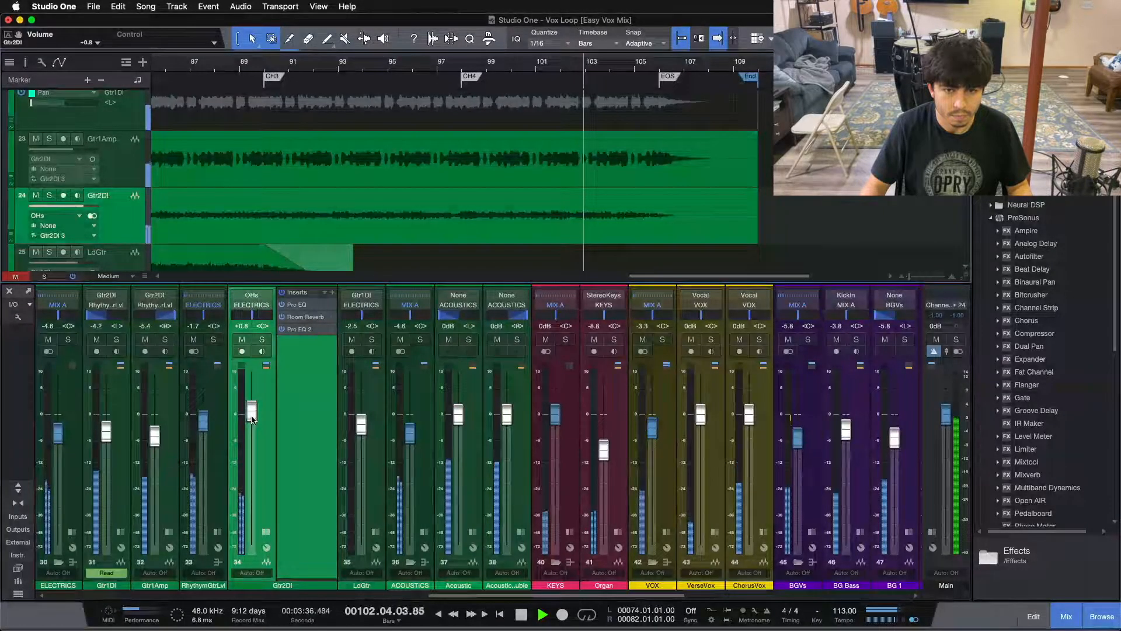
pyautogui.scroll(-1, 251, 420)
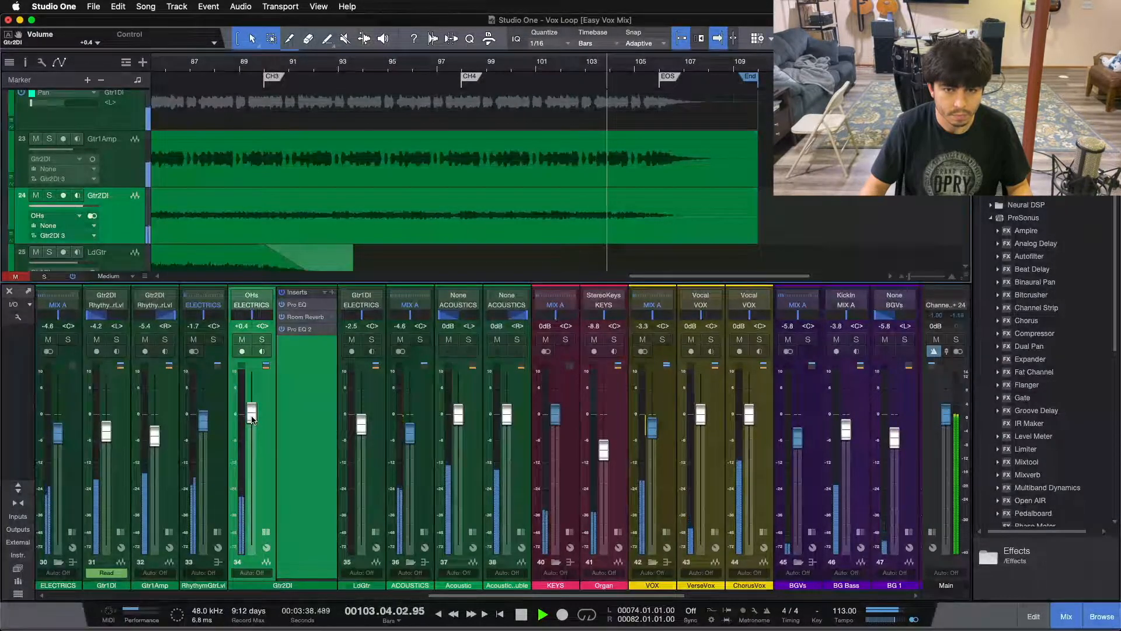
# - Replay the mix from about bar 96, fine-tune the Gtr2DI fader to +0.4 dB, and collapse its inserts with playback stopped
pyautogui.click(418, 71)
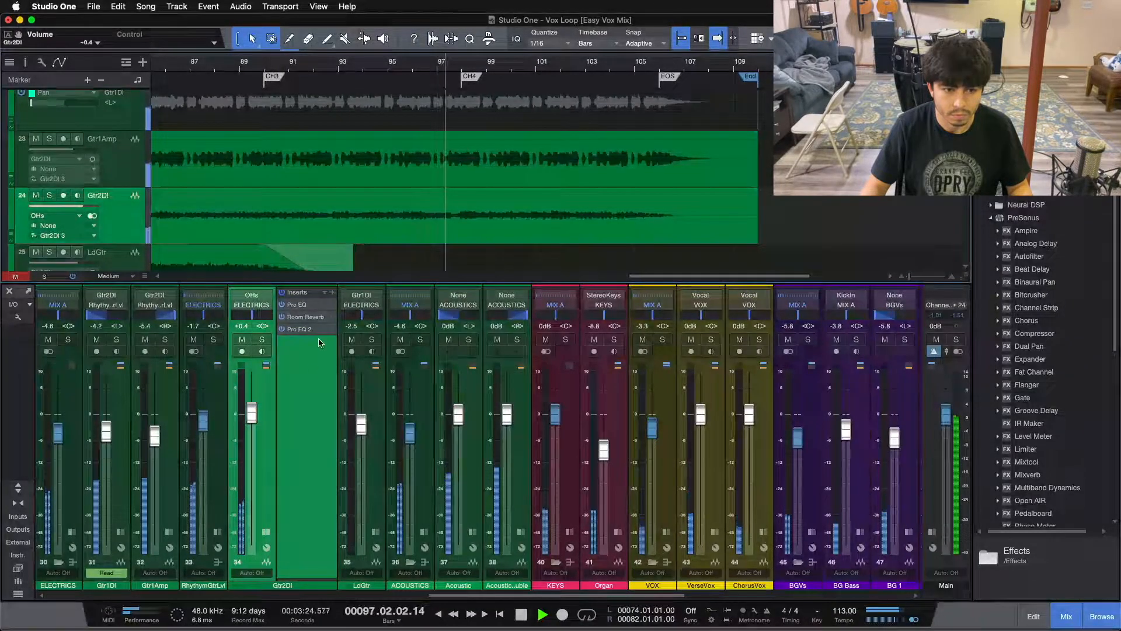
pyautogui.scroll(2, 251, 412)
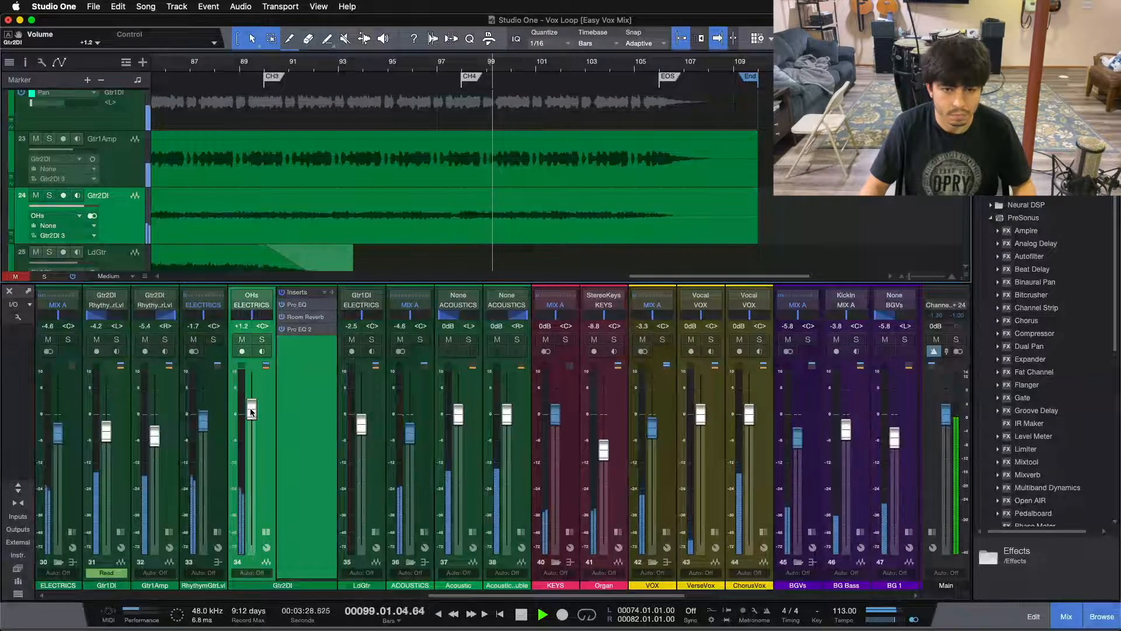
pyautogui.scroll(-1, 251, 411)
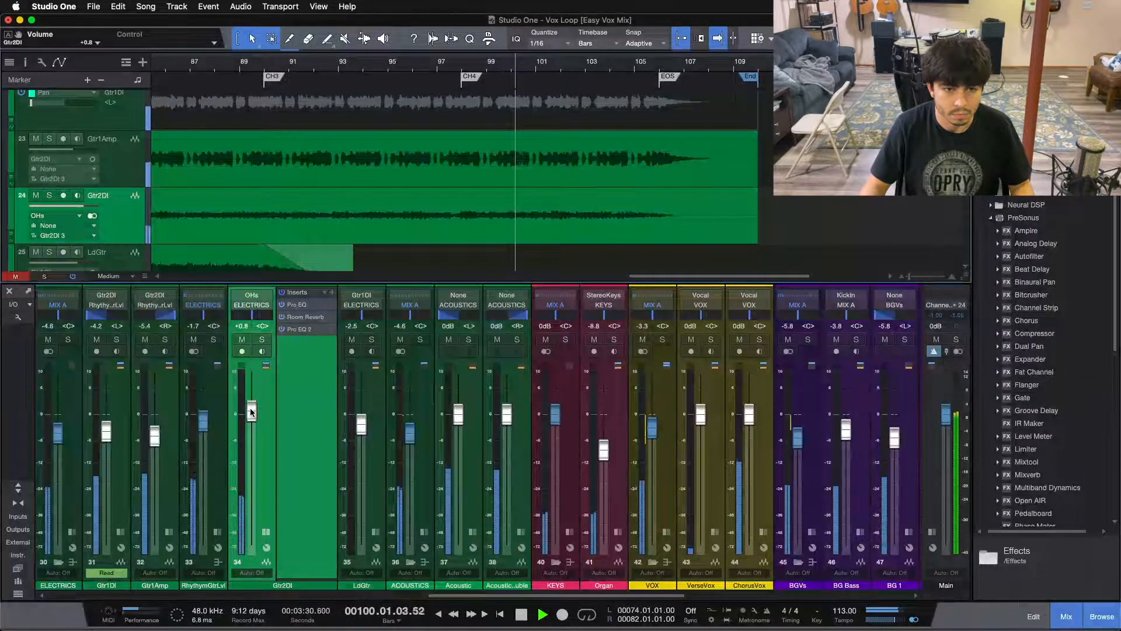
pyautogui.scroll(-1, 251, 412)
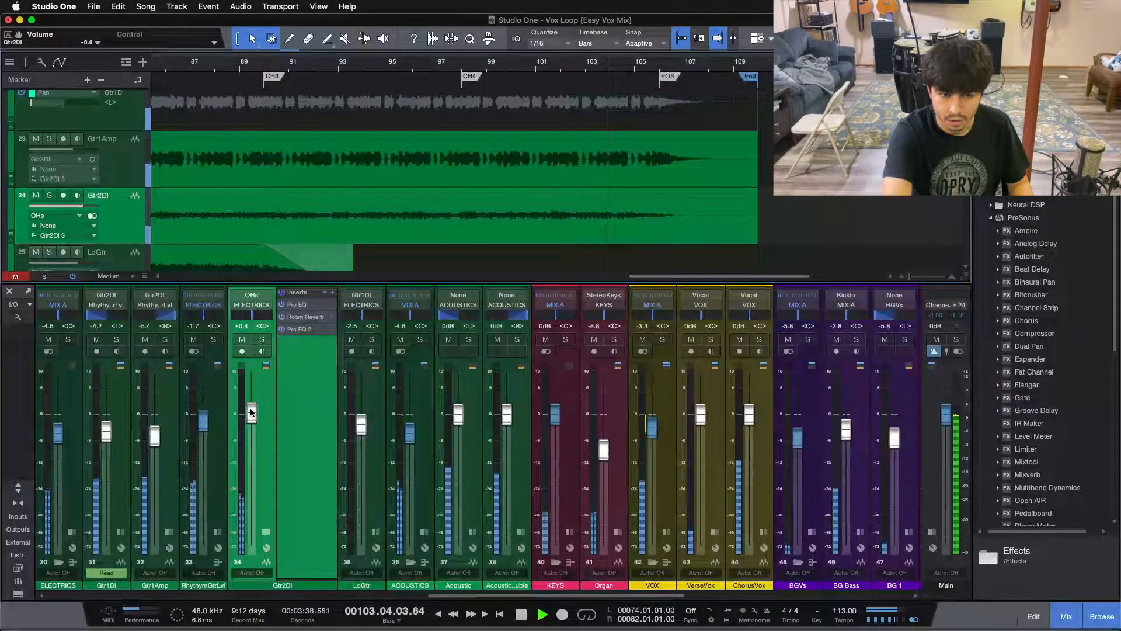
pyautogui.press('space')
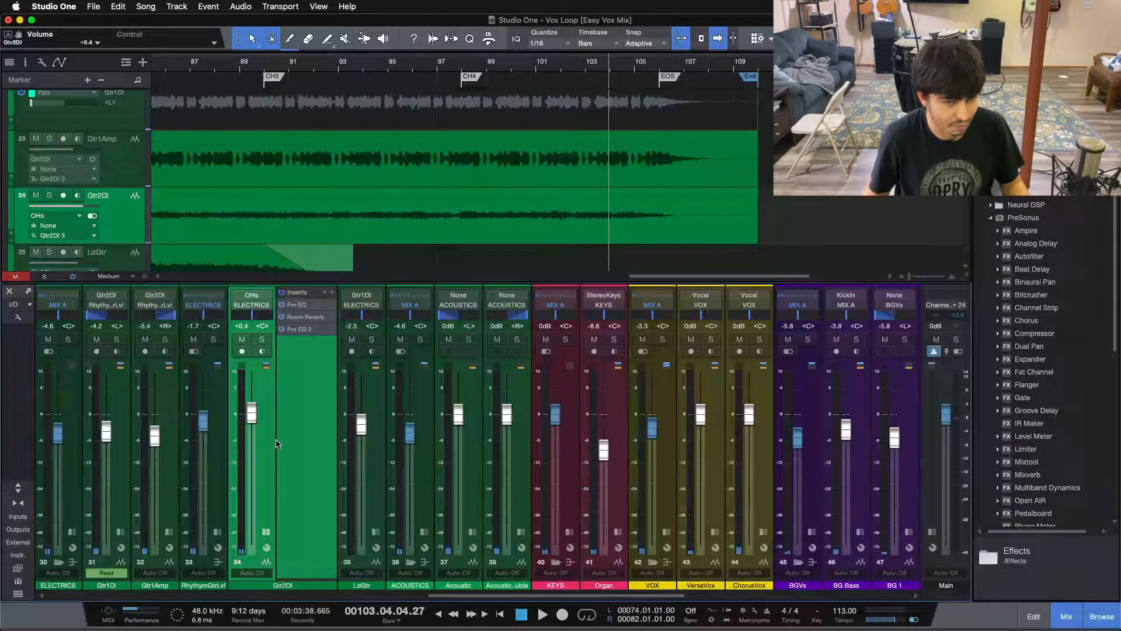
pyautogui.click(267, 531)
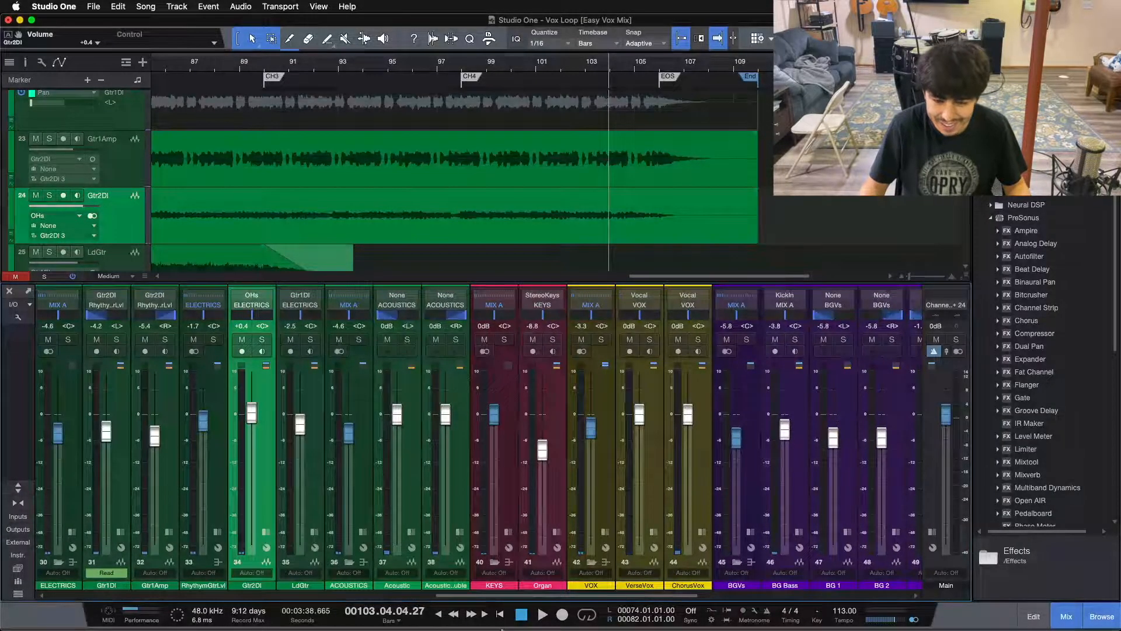
# - Check off "Could use a little more verb gtr" in the Notes revision list and return to Studio One
pyautogui.moveTo(501, 629)
pyautogui.click(575, 603)
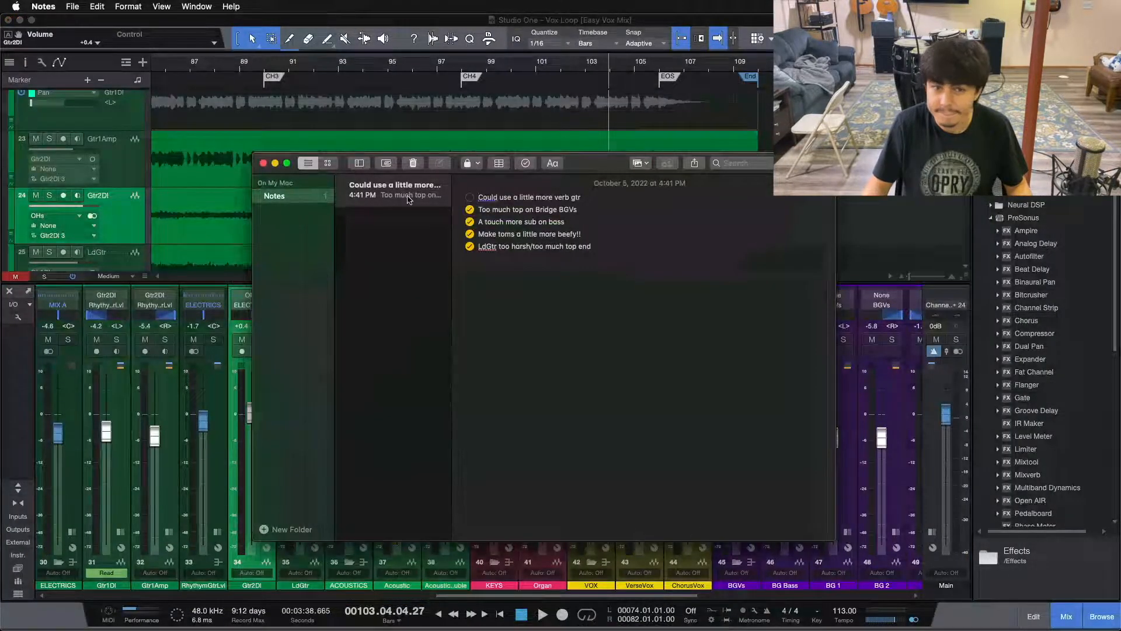
pyautogui.click(469, 198)
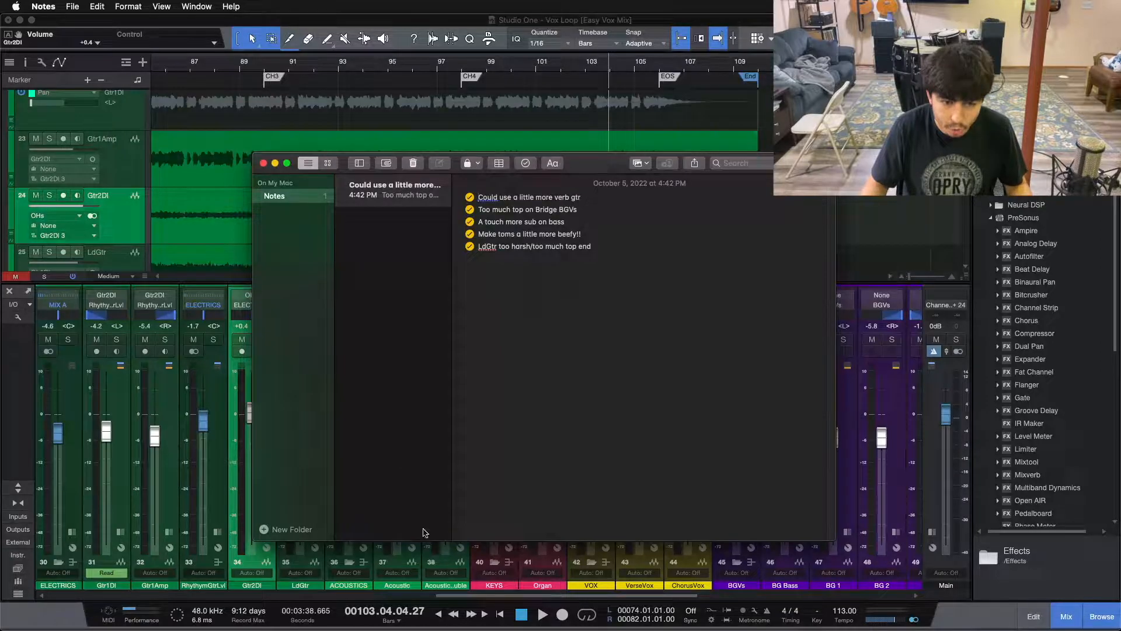
pyautogui.click(445, 566)
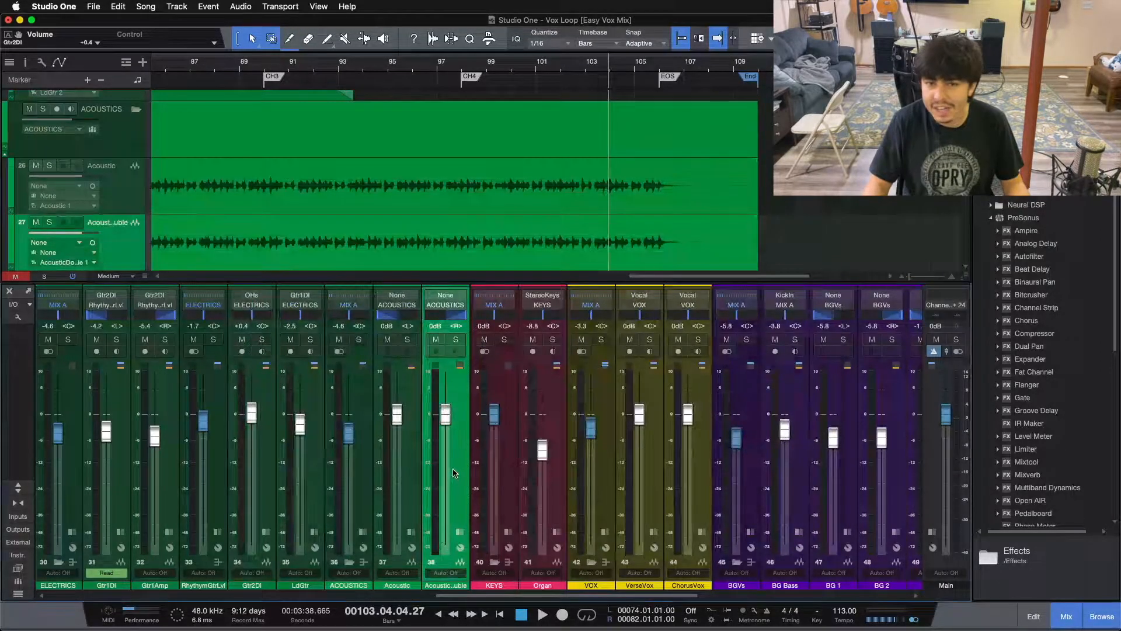
# - Select the KickLvl channel among the drums, hide the mixer, and show the whole song in the arrangement
pyautogui.hscroll(-15, 155, 579)
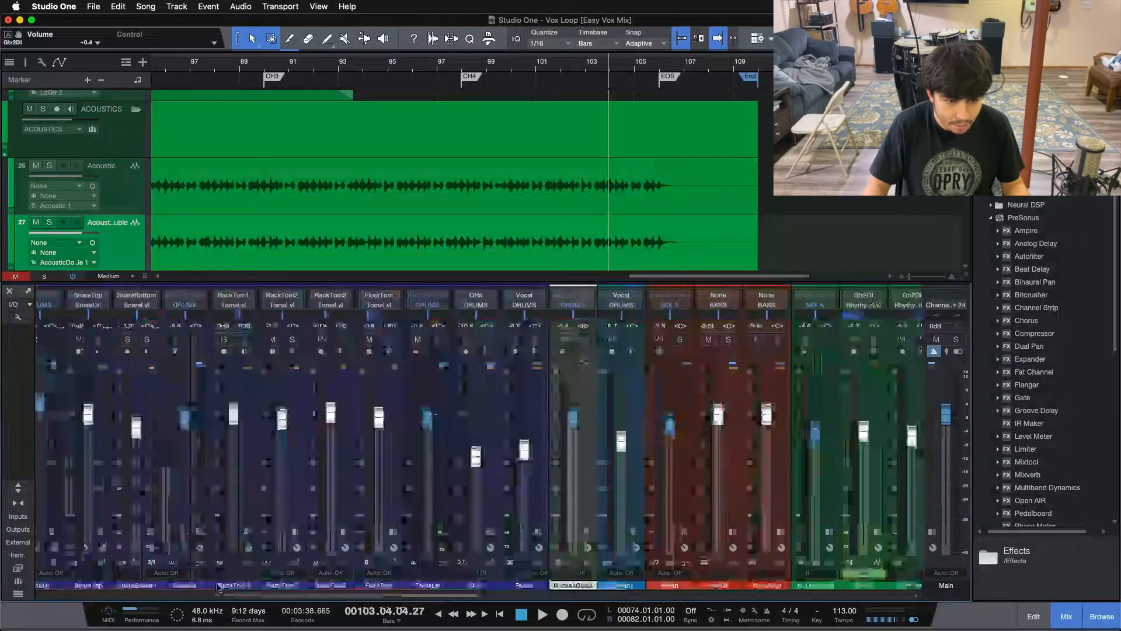
pyautogui.hscroll(-3, 155, 580)
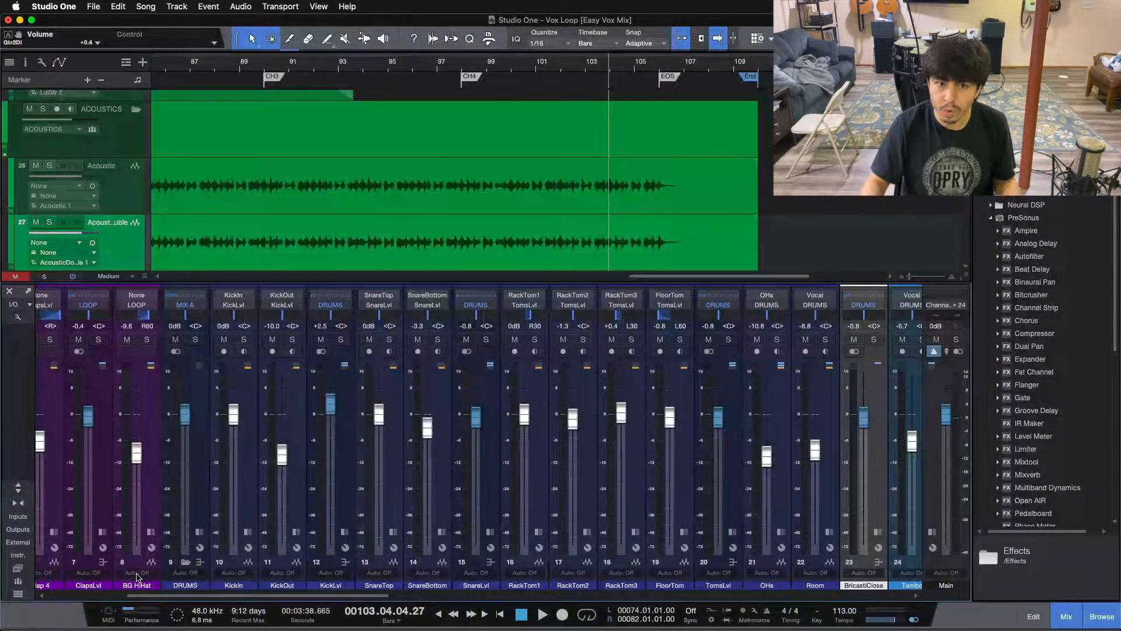
pyautogui.click(332, 464)
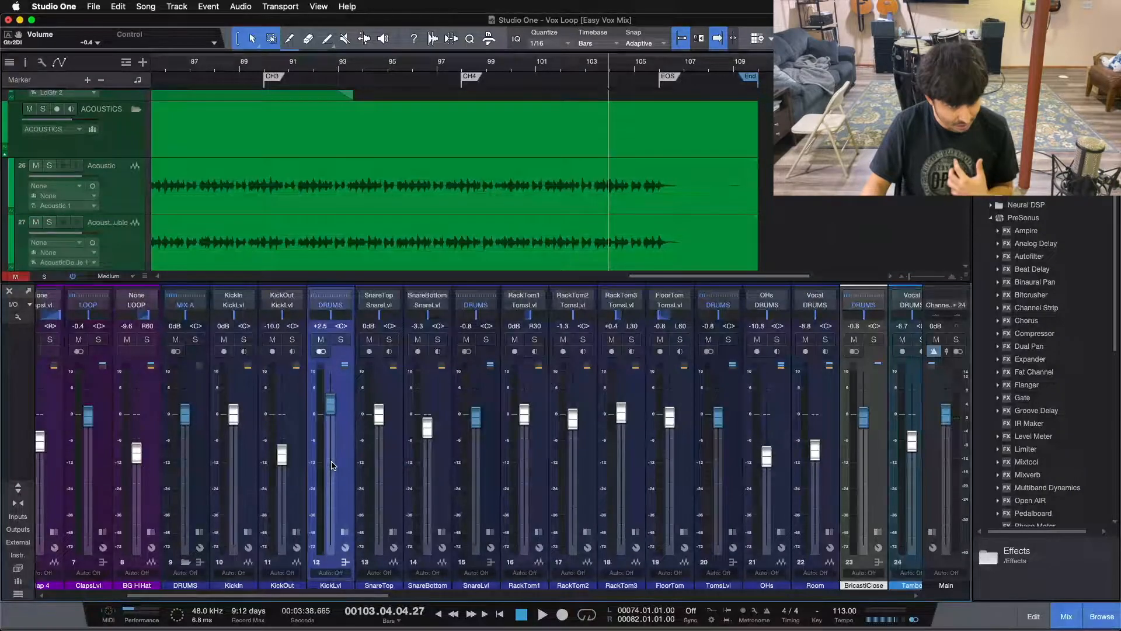
pyautogui.press('F3')
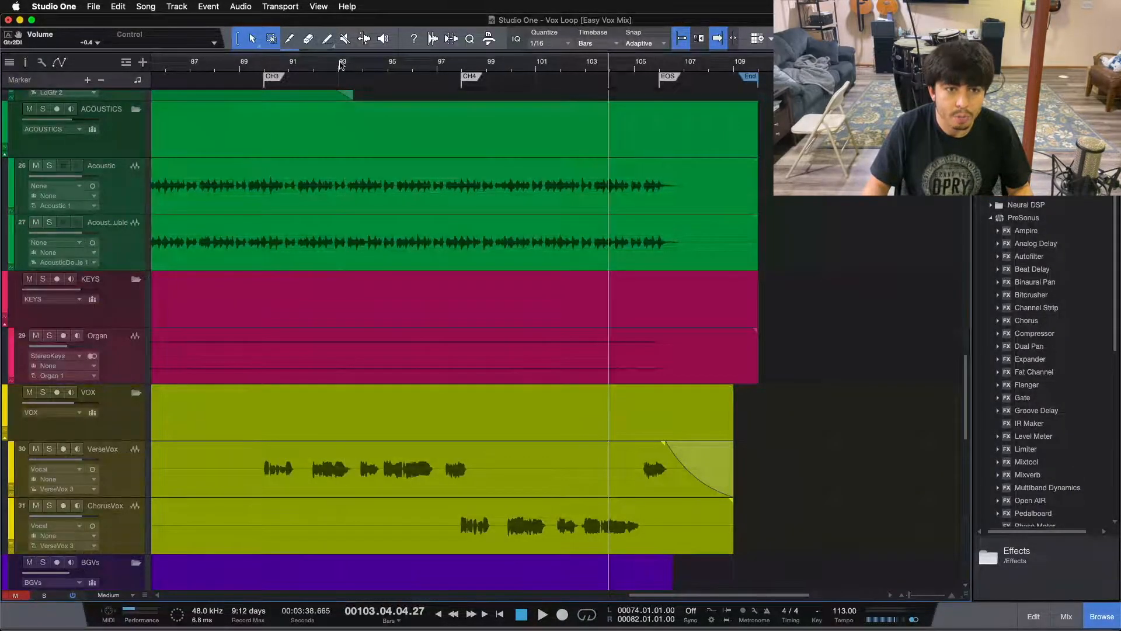
pyautogui.moveTo(342, 66); pyautogui.dragTo(602, 20)
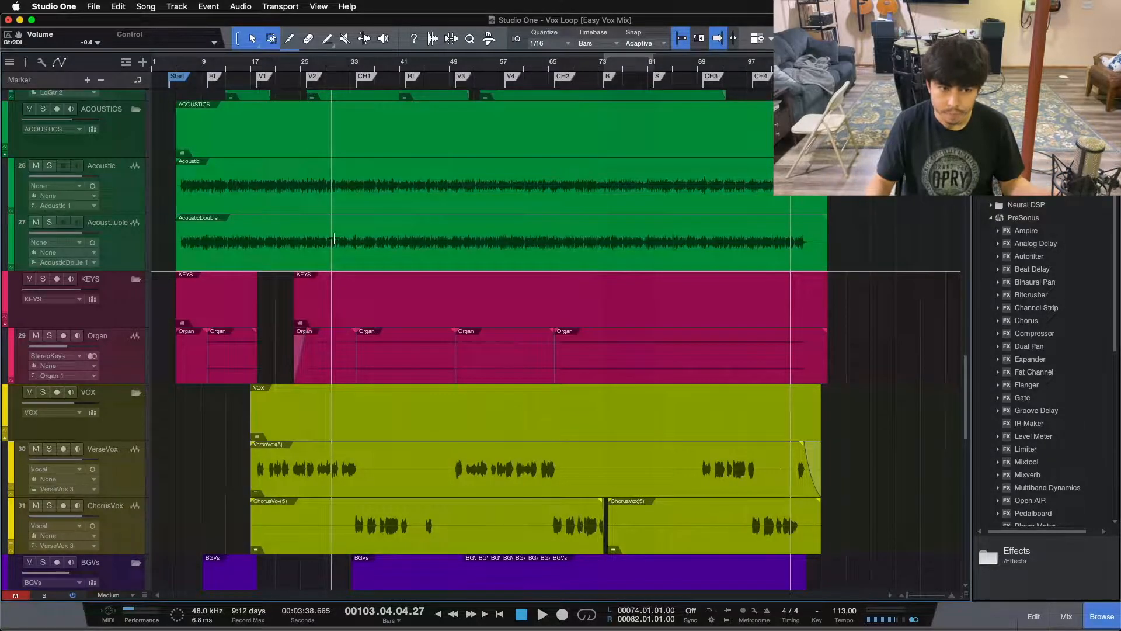
# - Switch to Notes and reposition its window over the arrangement to review the mix revision checklist
pyautogui.click(571, 605)
pyautogui.moveTo(589, 169); pyautogui.dragTo(551, 206)
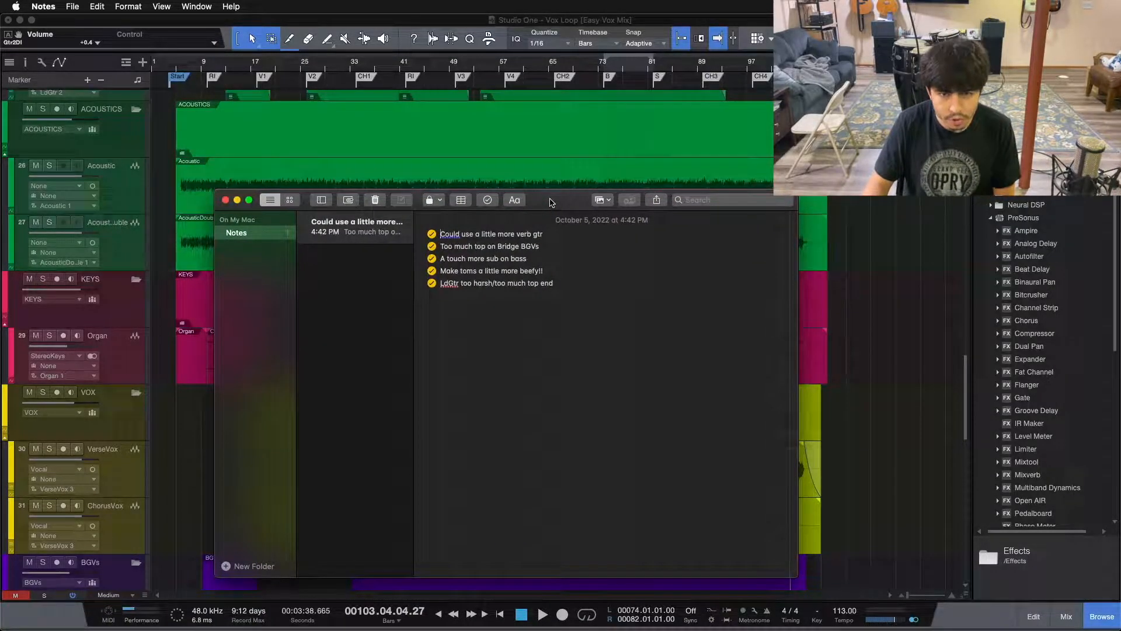